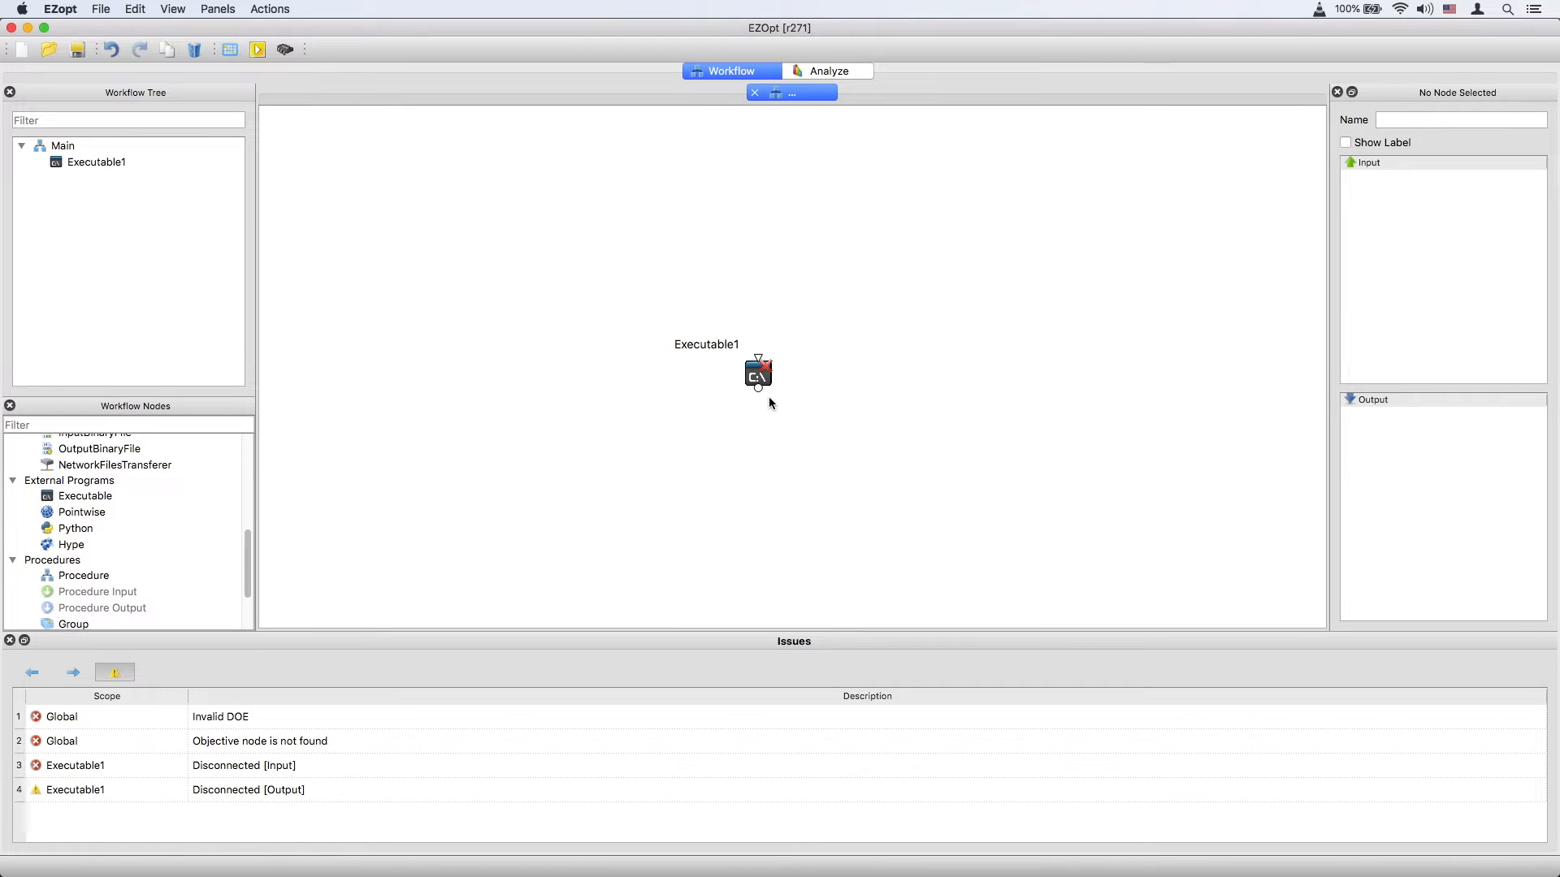
Open Executable1 and enter the batch script line mv old_file_path new_file_path.
double_click(765, 373)
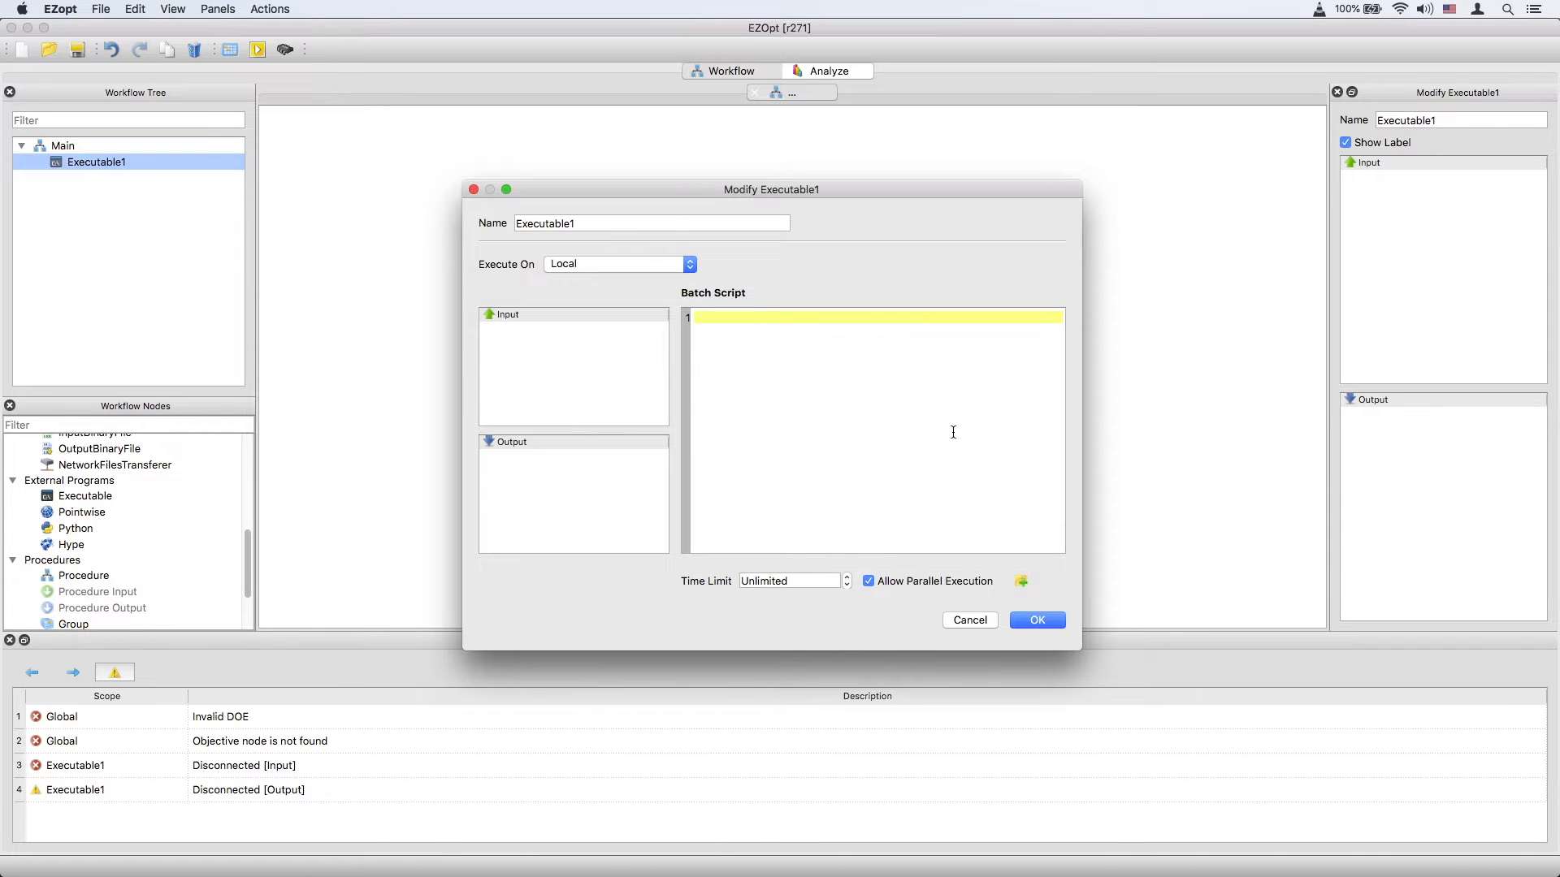
type("mv old_file_path new_file_path")
Replace the script line with python_executable_path python_script_path and cancel the dialog.
left_click_drag(919, 375, 670, 322)
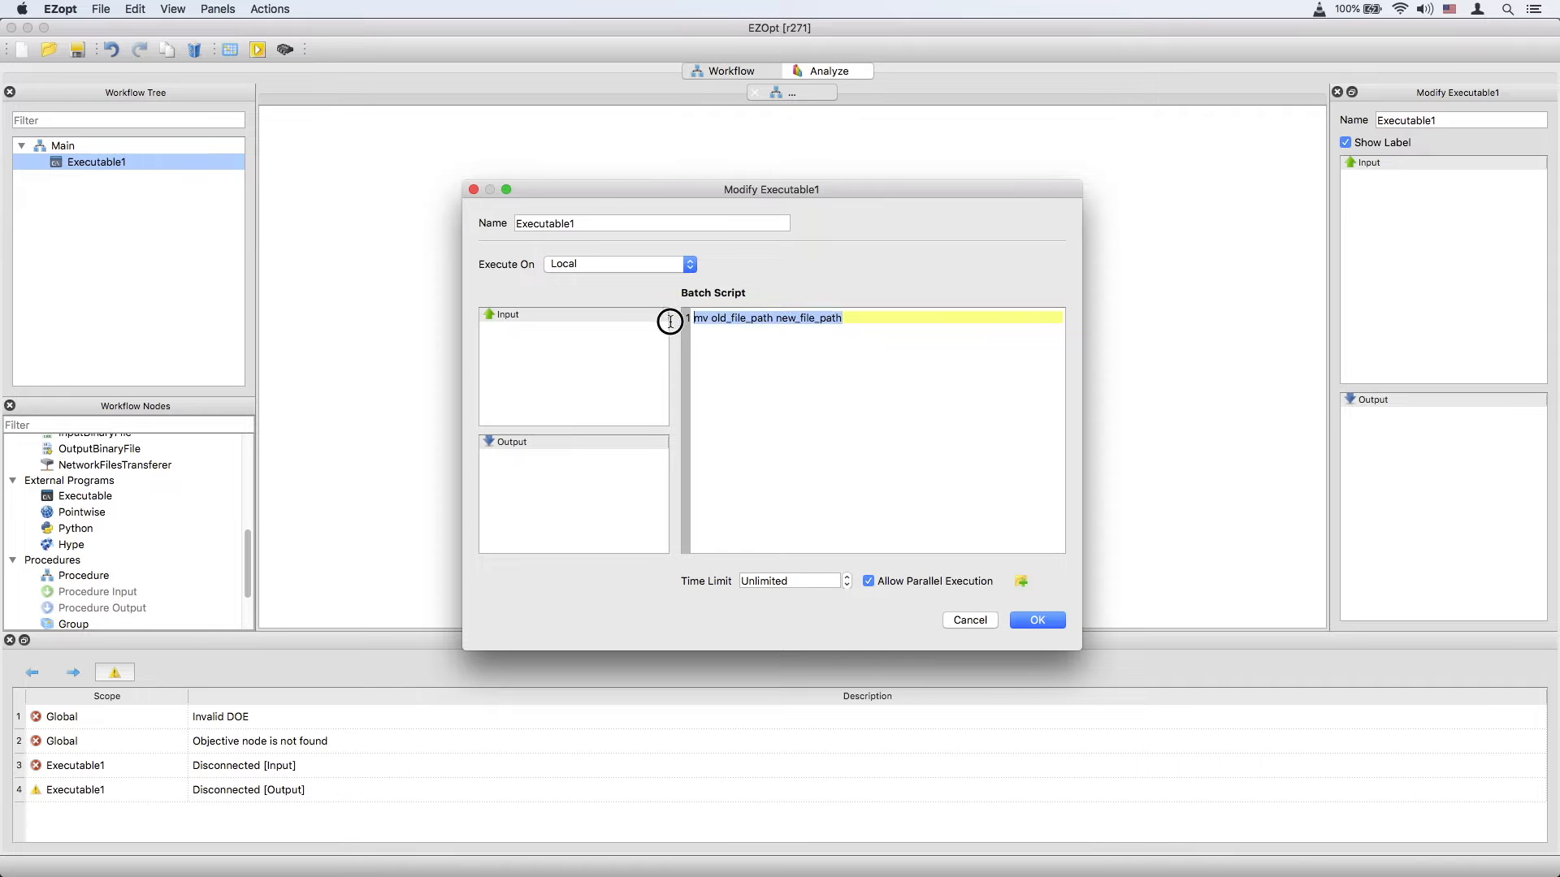
key("BackSpace")
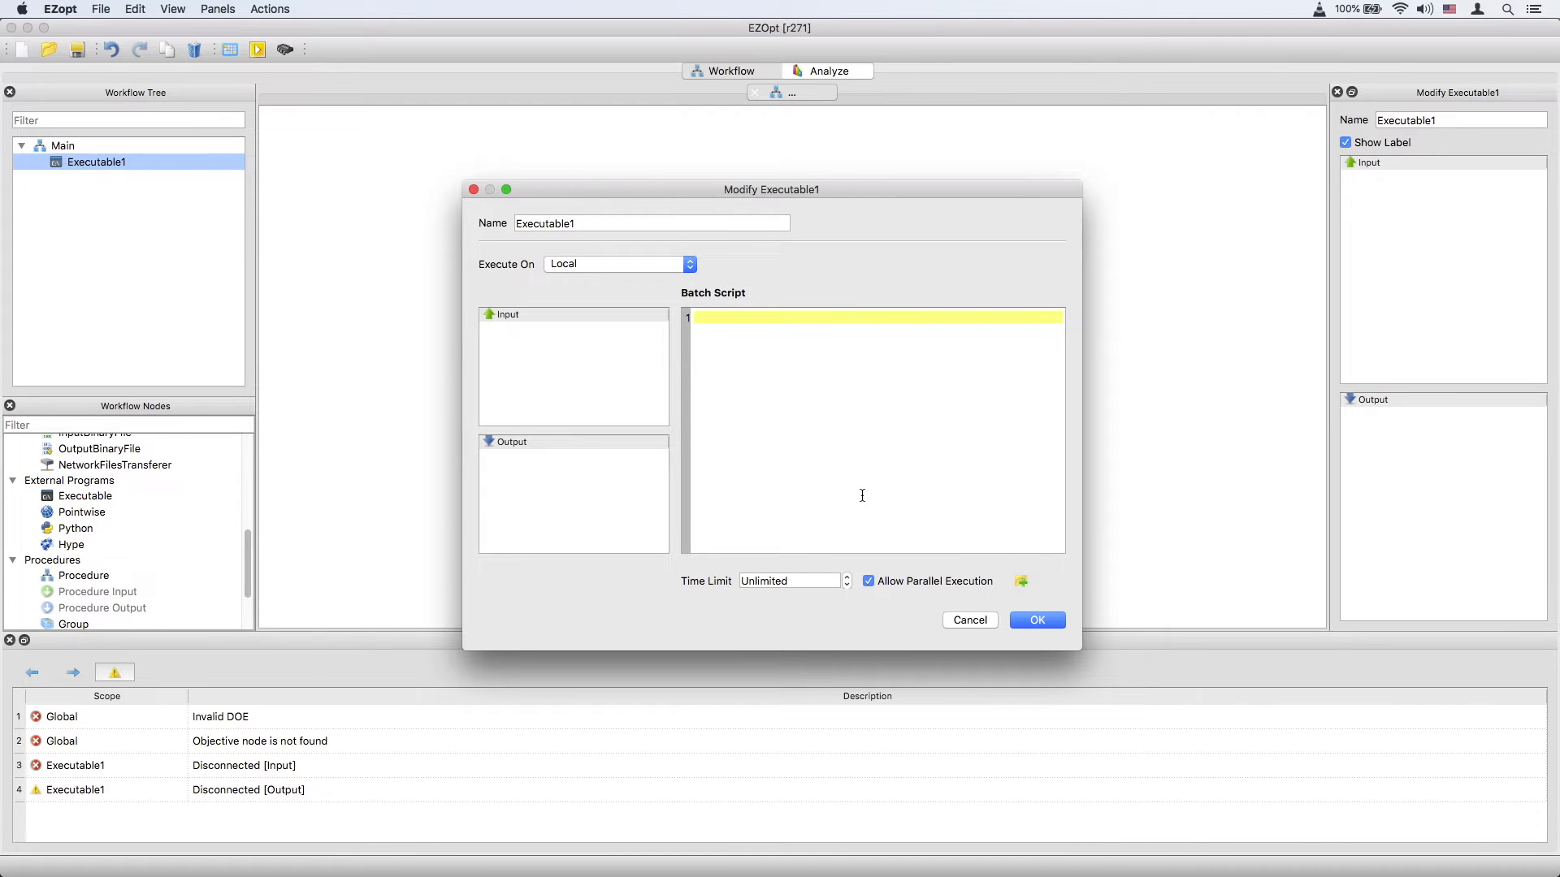
type("python_executable_path python_script_path")
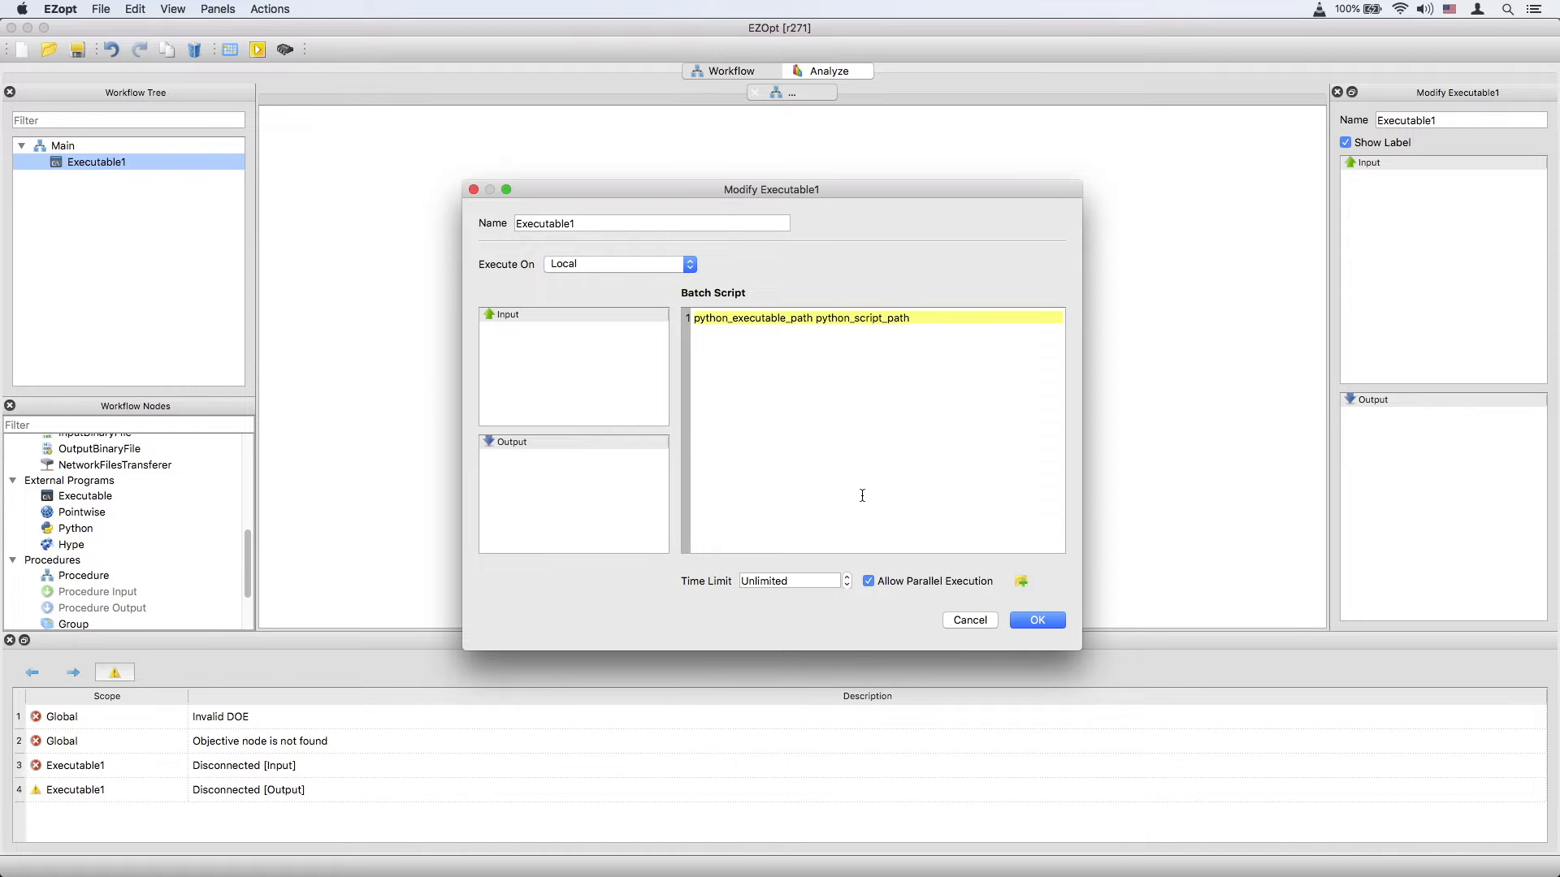
left_click(970, 619)
Add a SupportFile node and add designs/Po2_proc to its support file list.
scroll(146, 515, "up", 3)
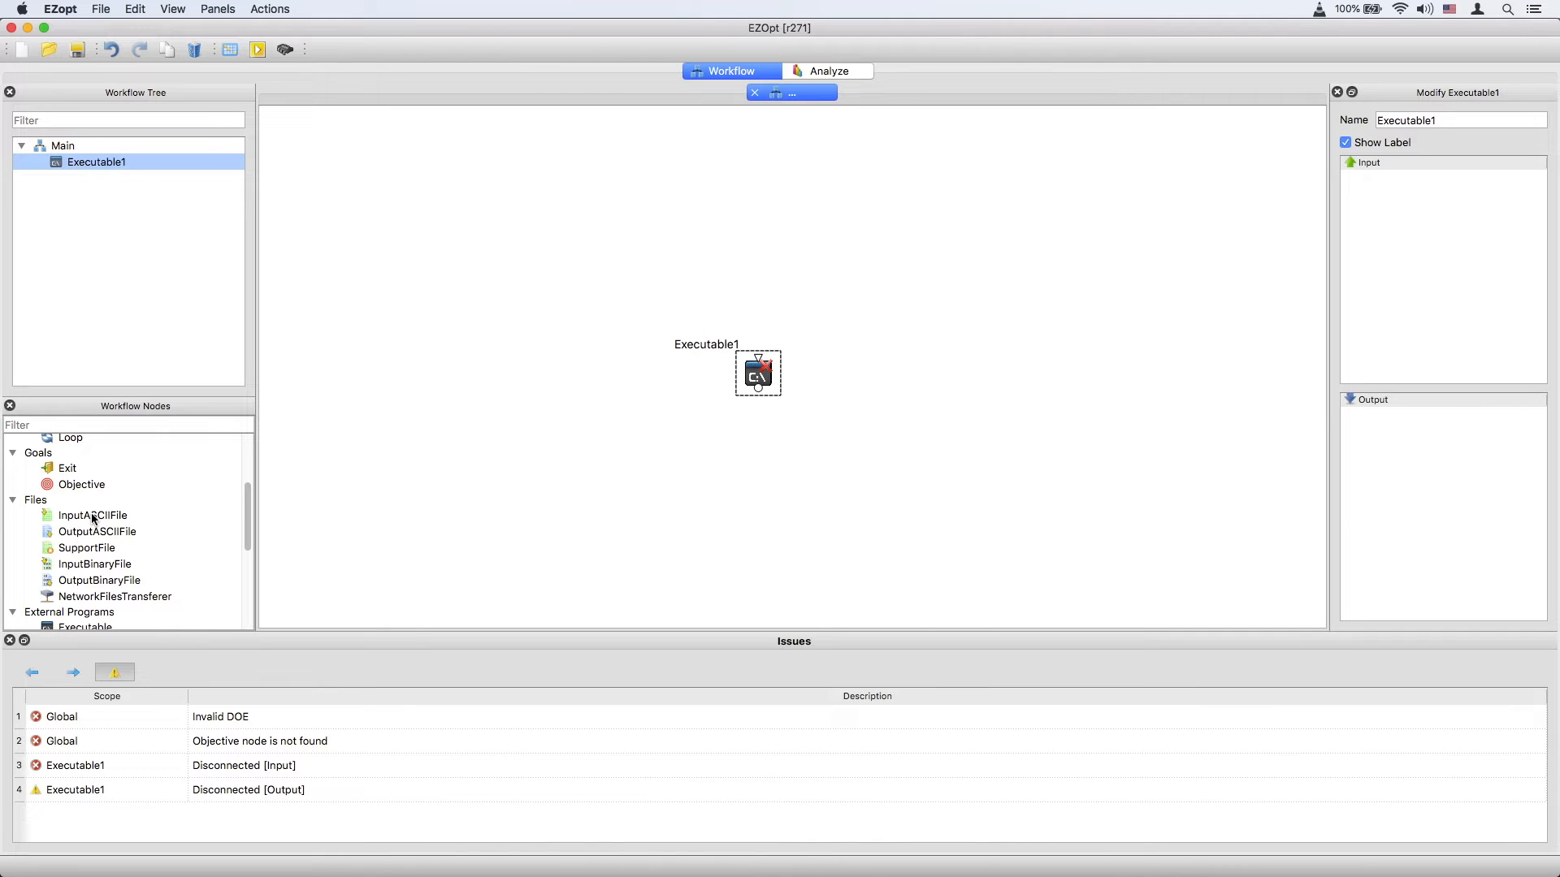
left_click_drag(87, 547, 557, 380)
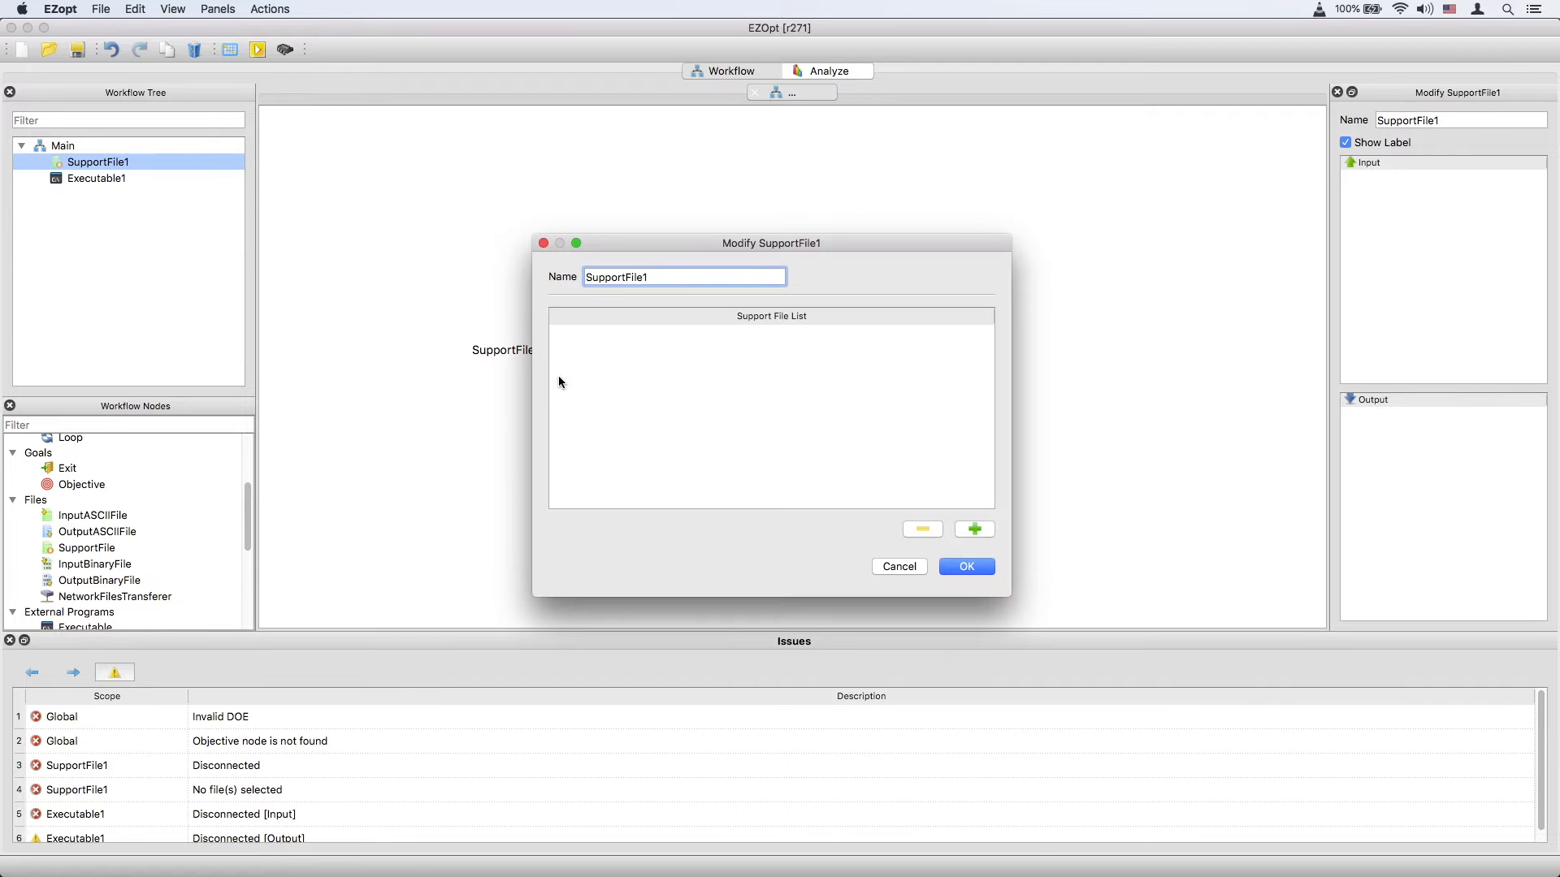
left_click(975, 529)
left_click(761, 349)
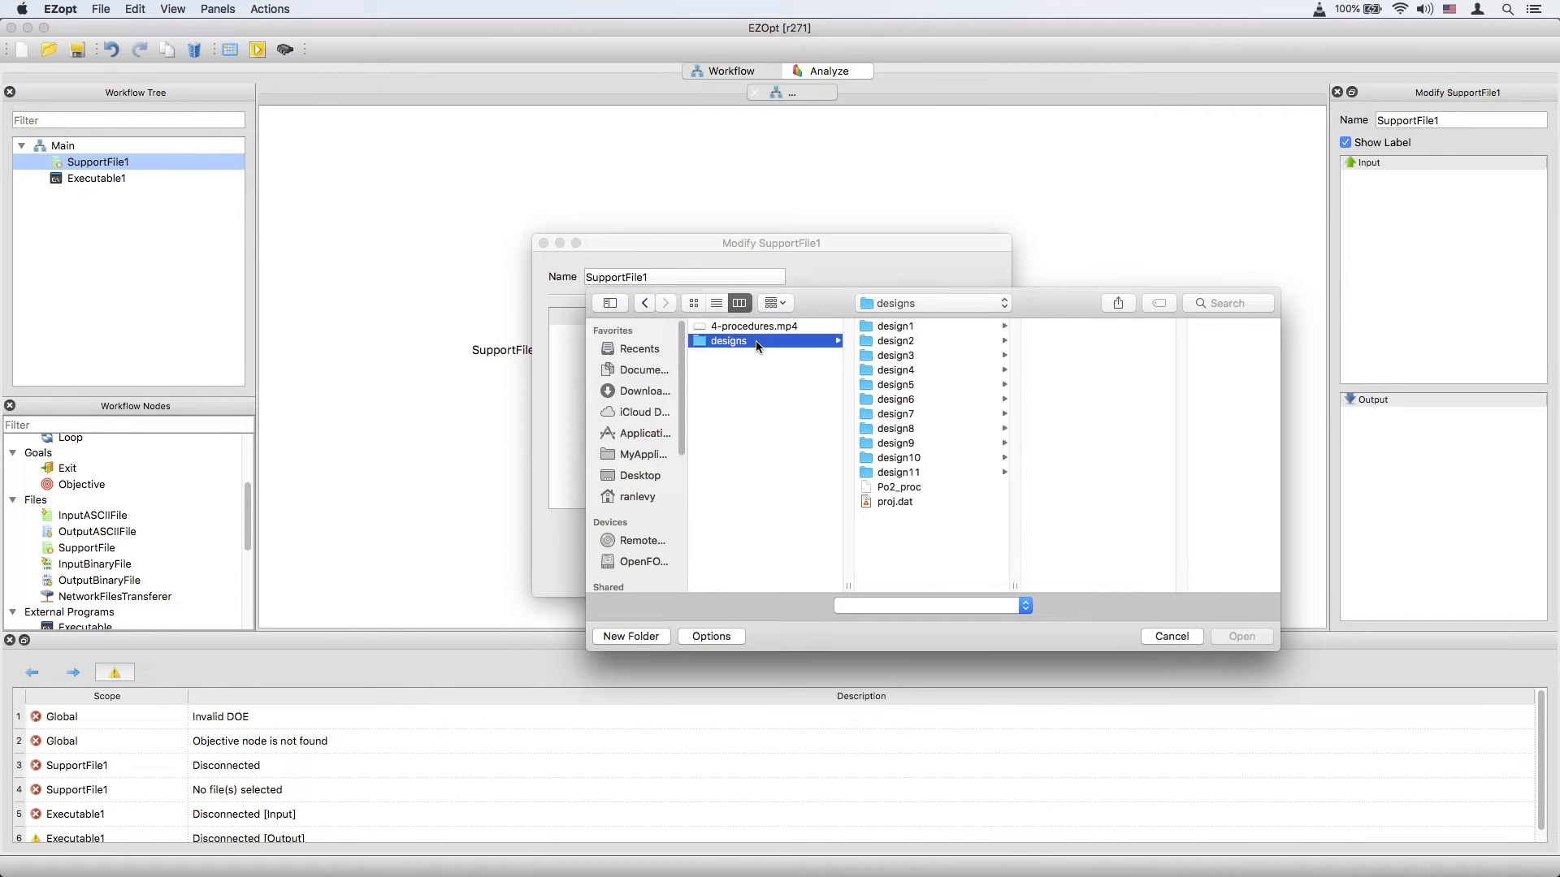
left_click(896, 487)
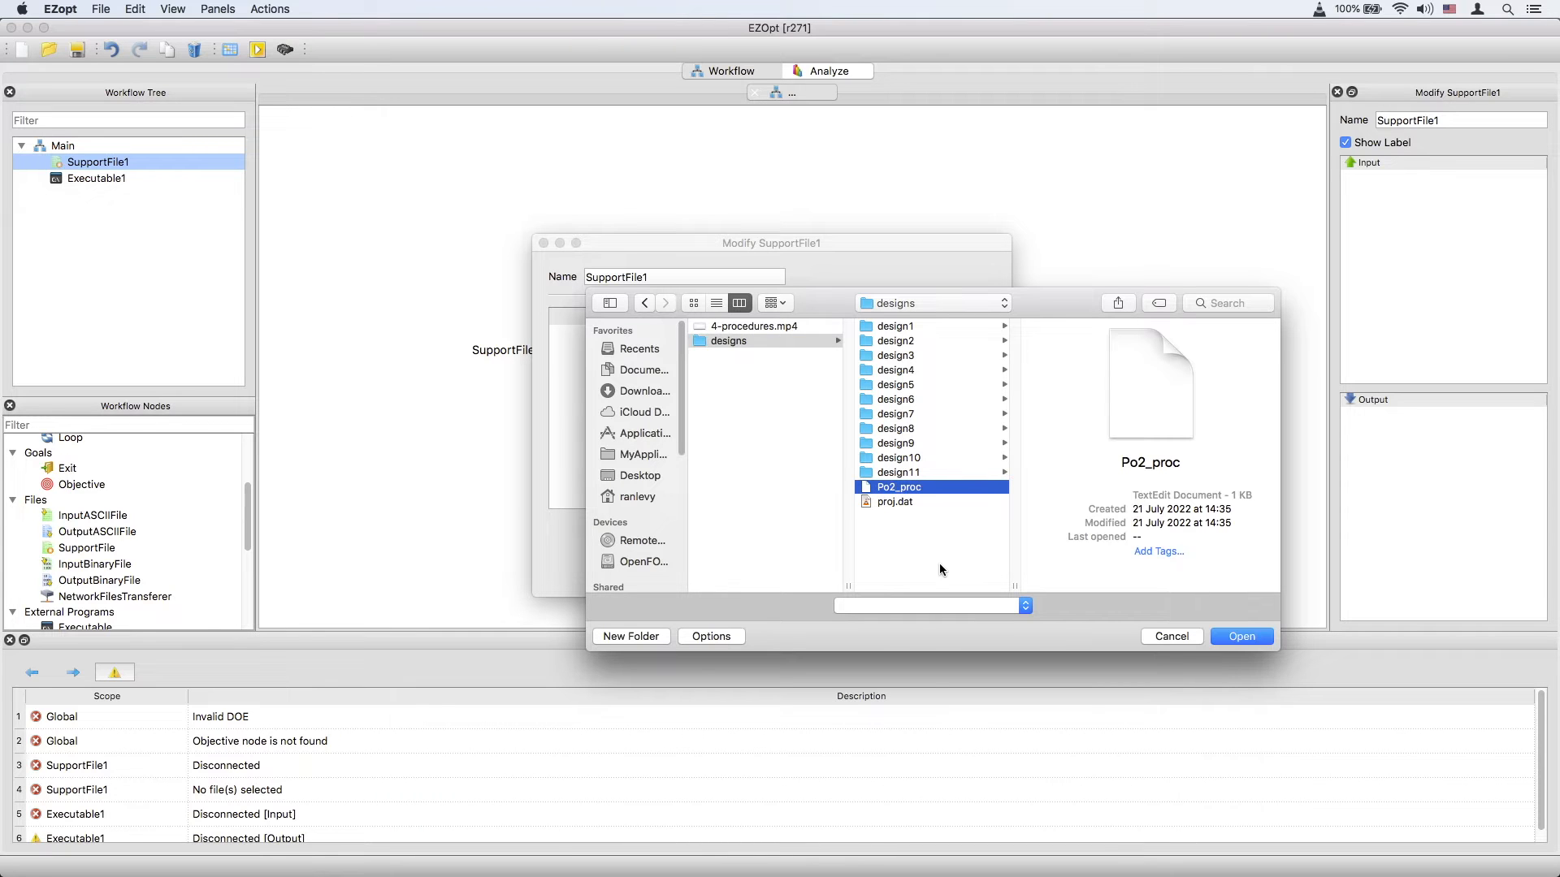
left_click(1241, 636)
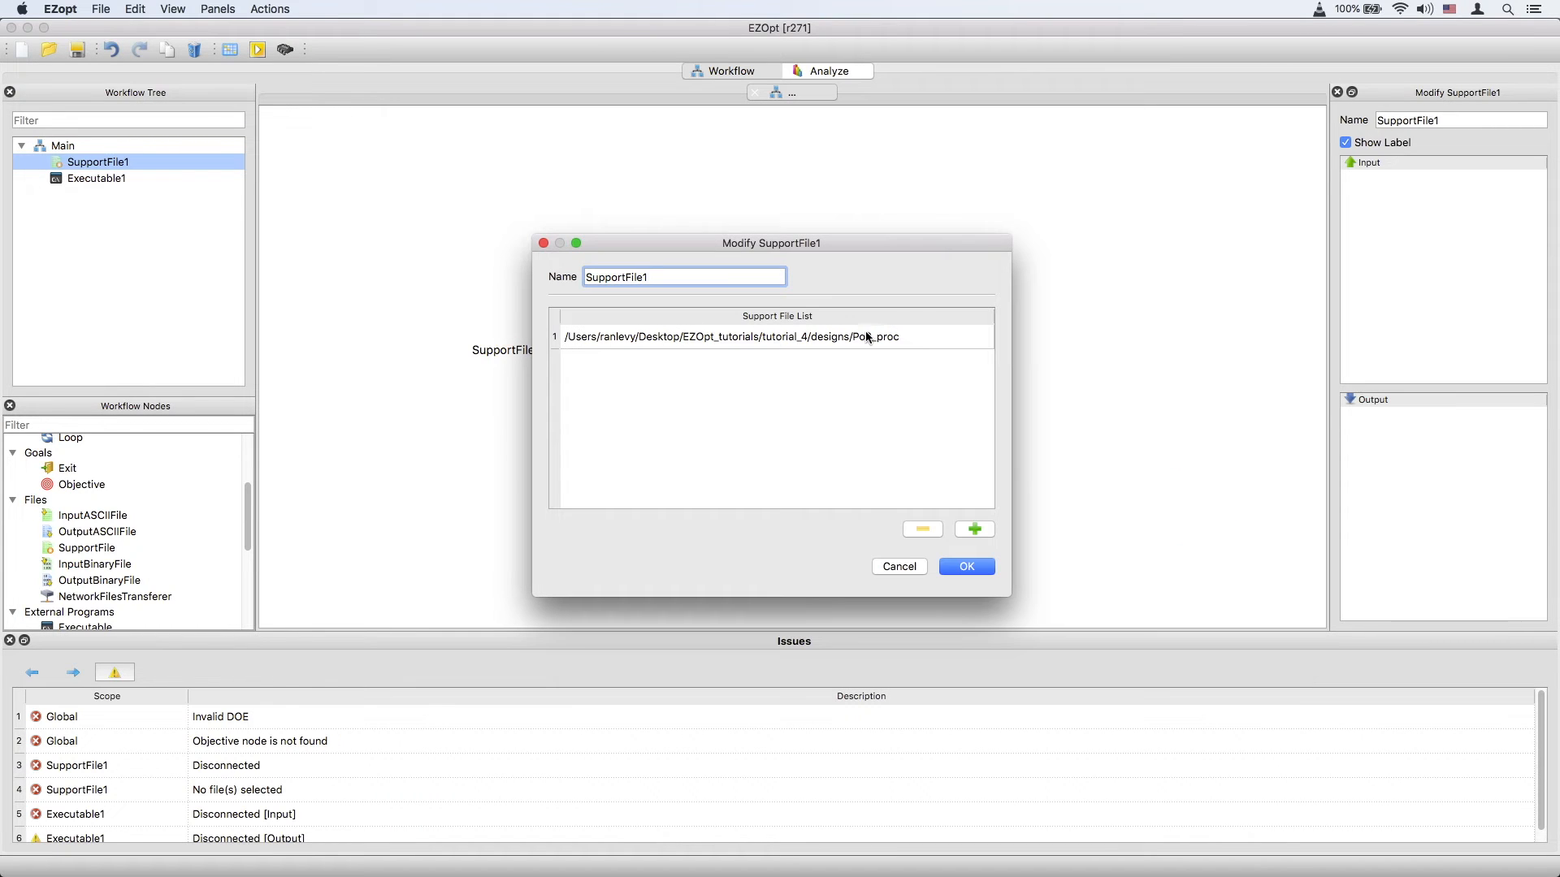
left_click(967, 568)
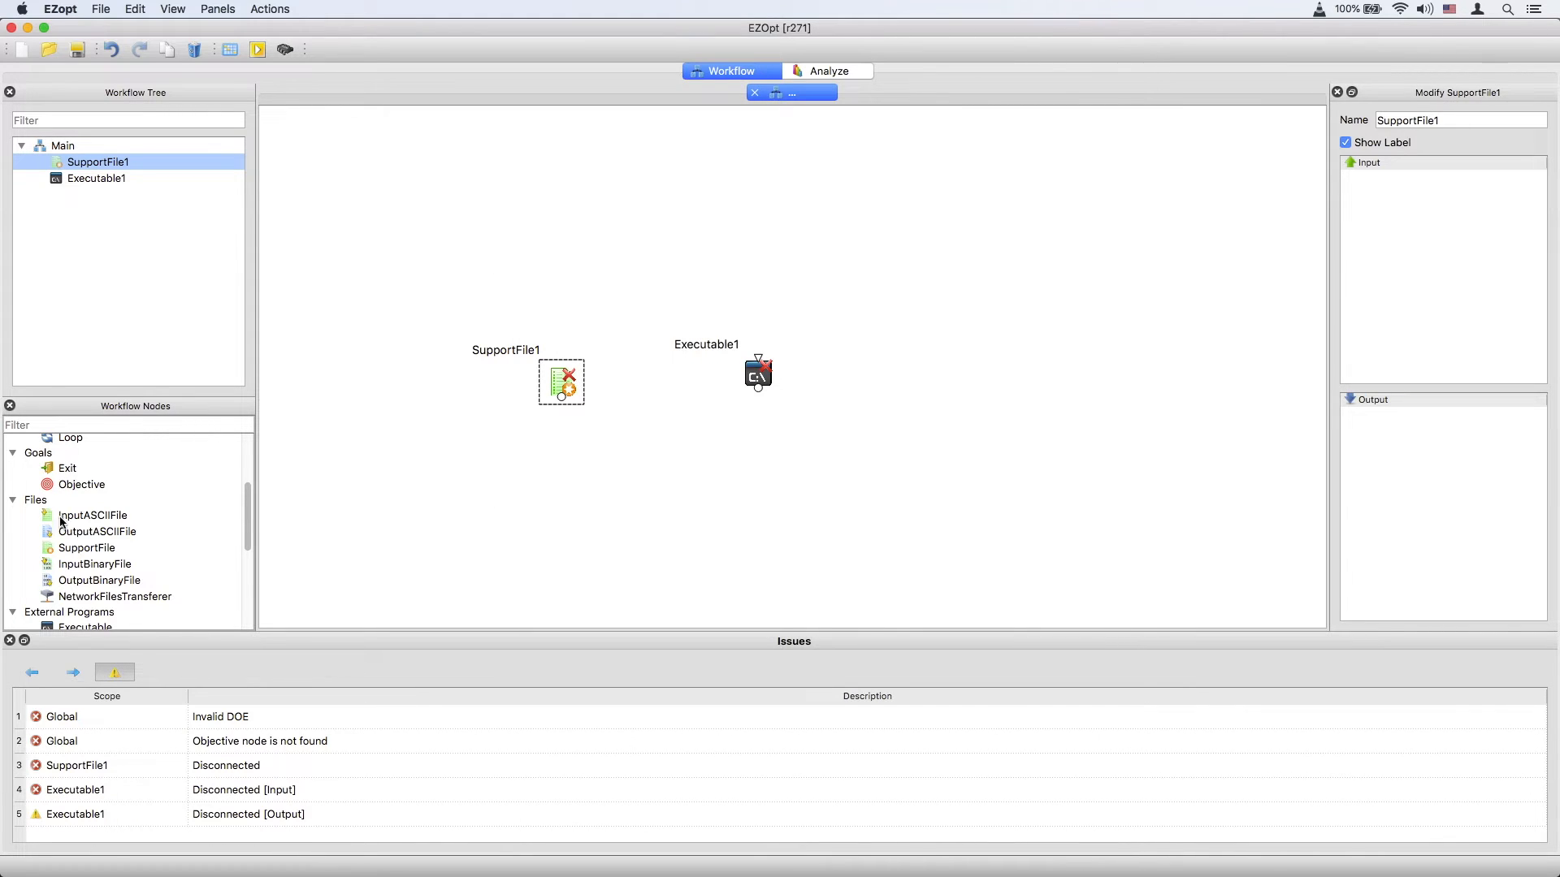
Add an InputASCIIFile node, load data_table.dat as its file, and confirm.
left_click_drag(77, 517, 853, 372)
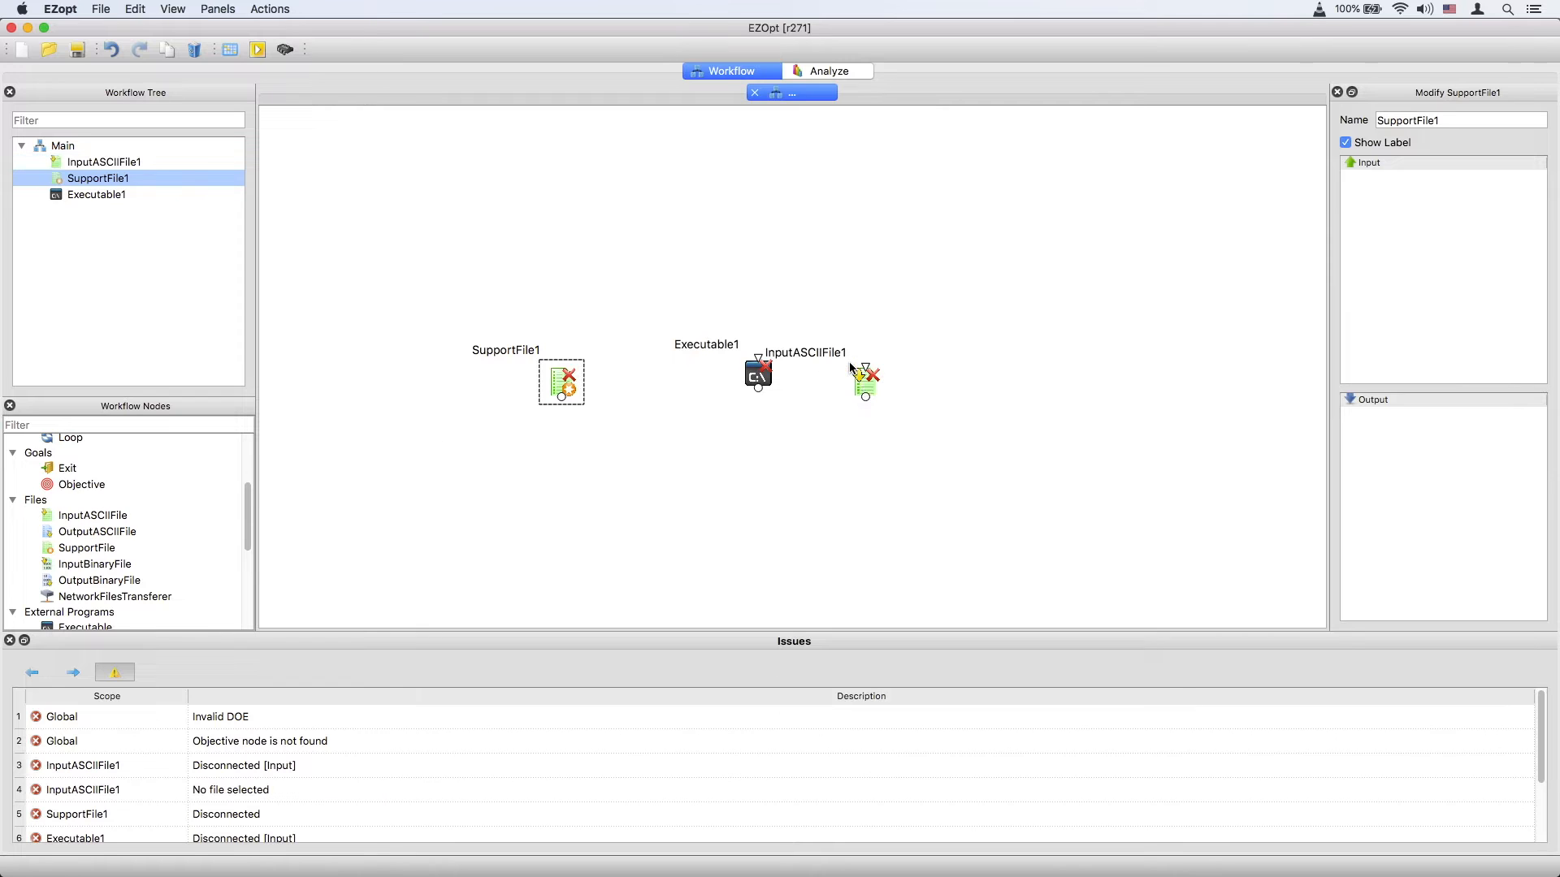
double_click(865, 382)
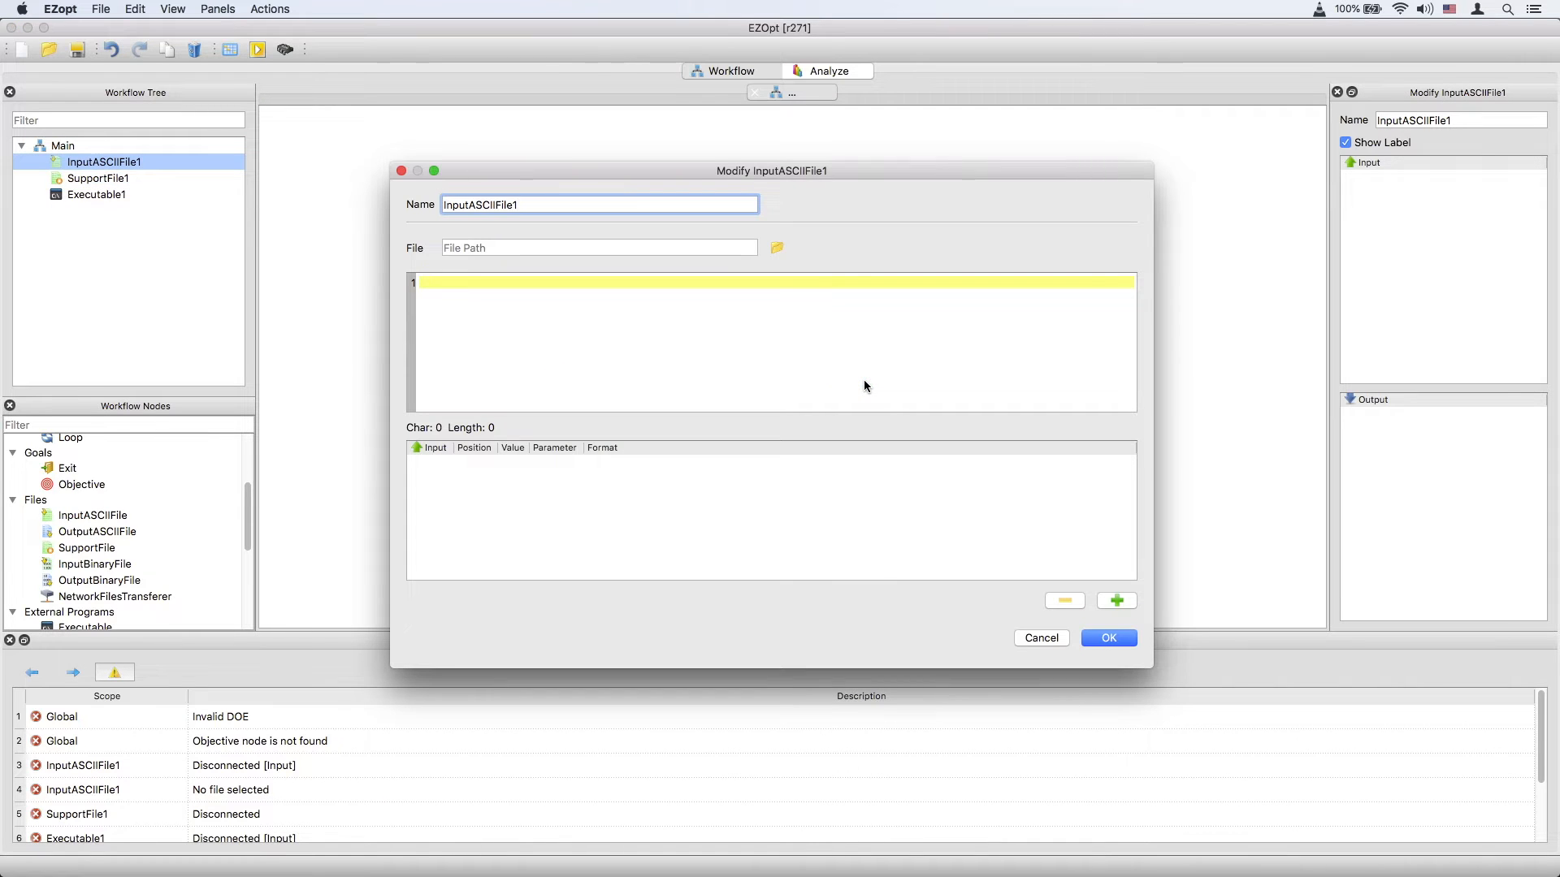
left_click(776, 248)
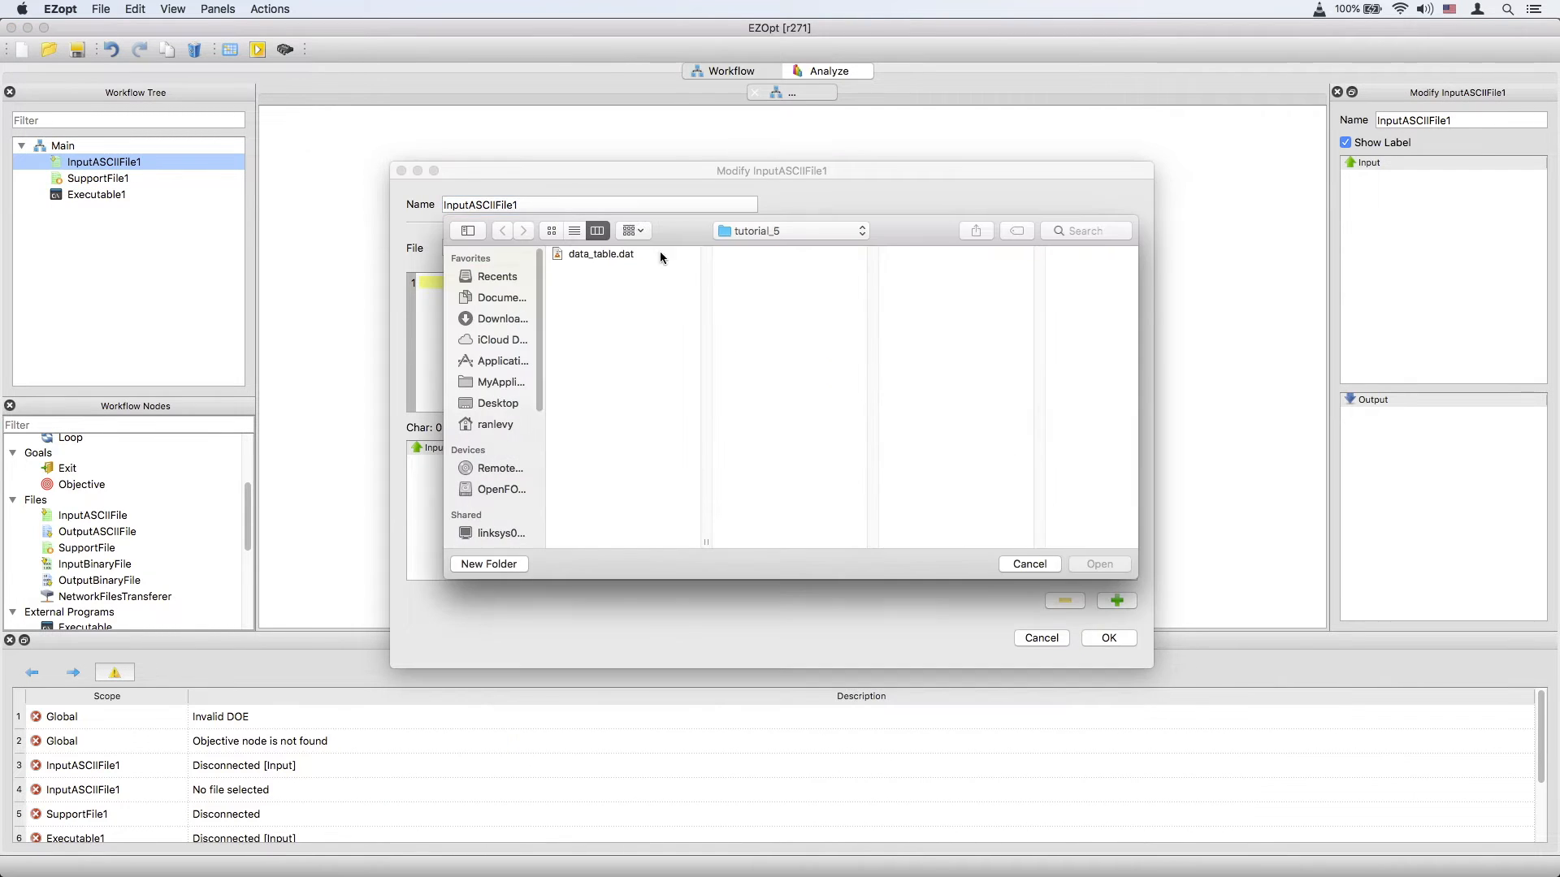
double_click(602, 254)
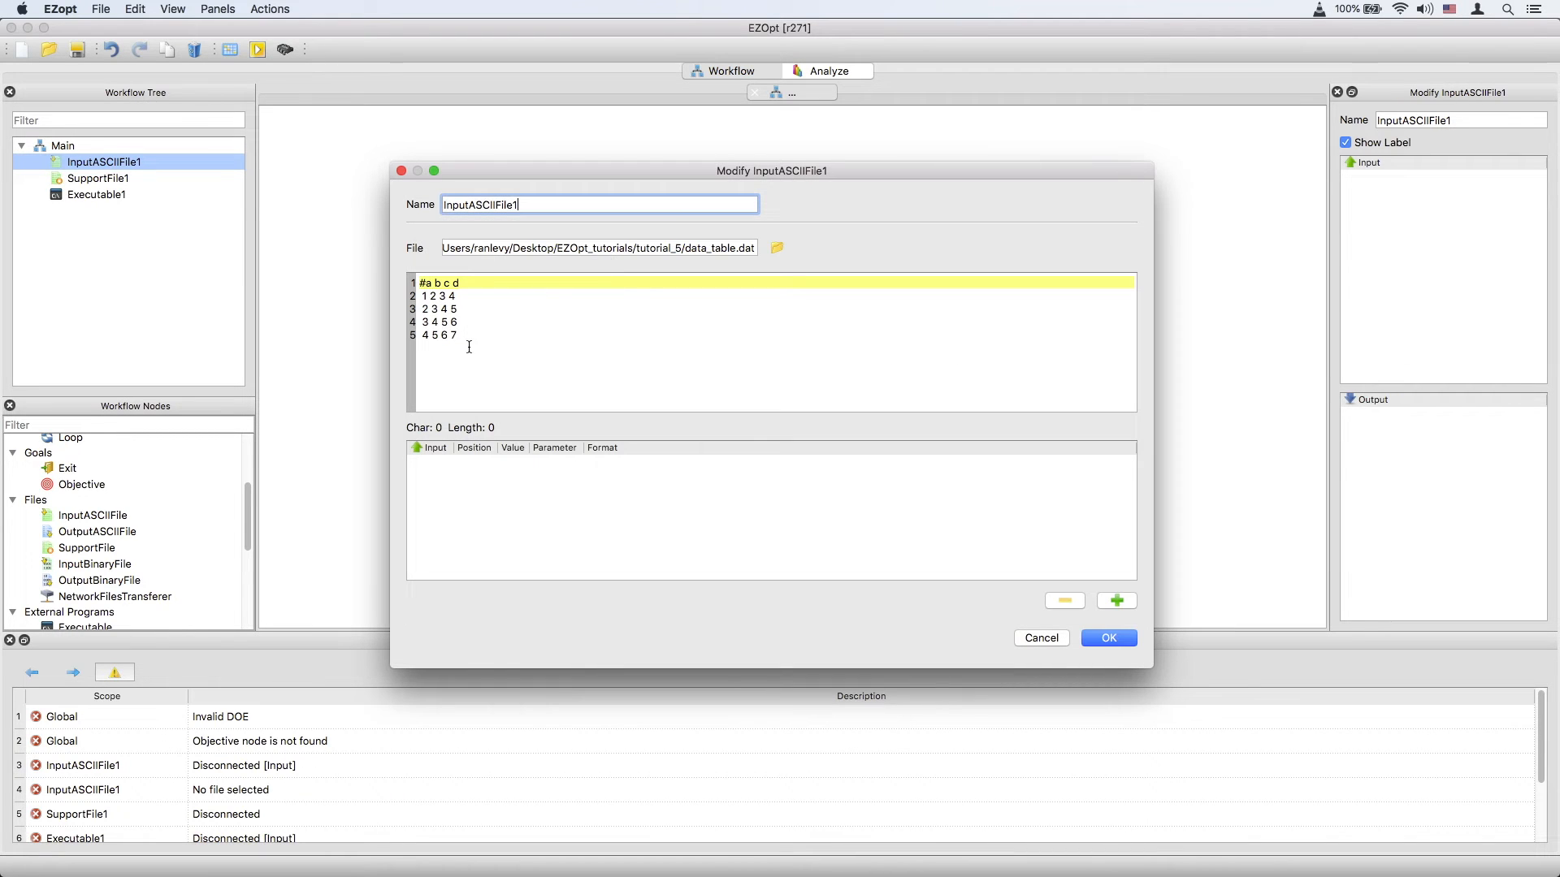
left_click_drag(460, 336, 414, 295)
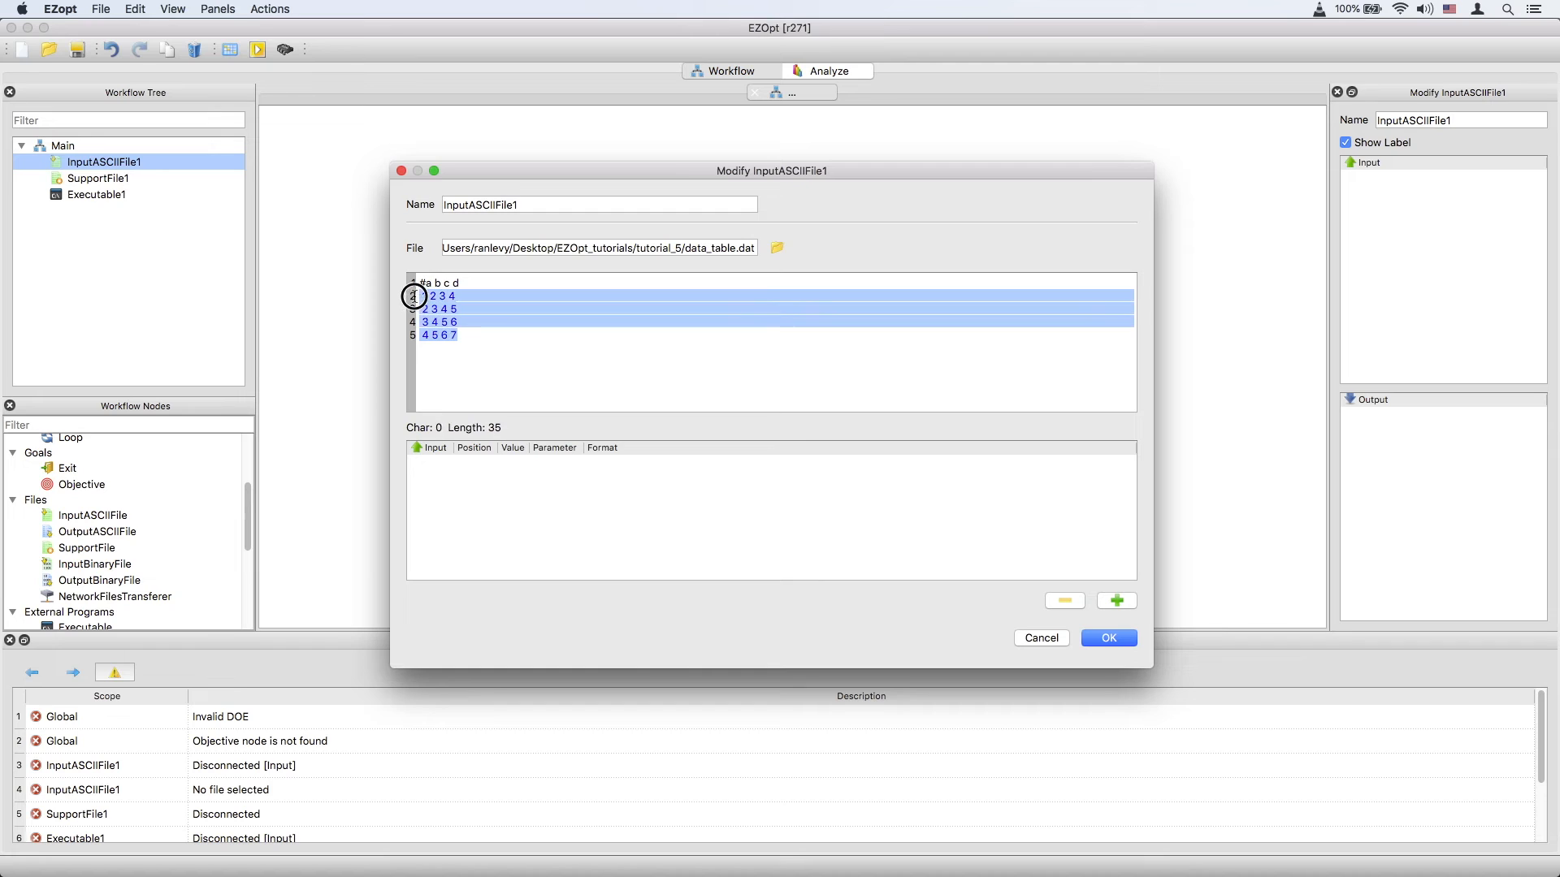
left_click(472, 336)
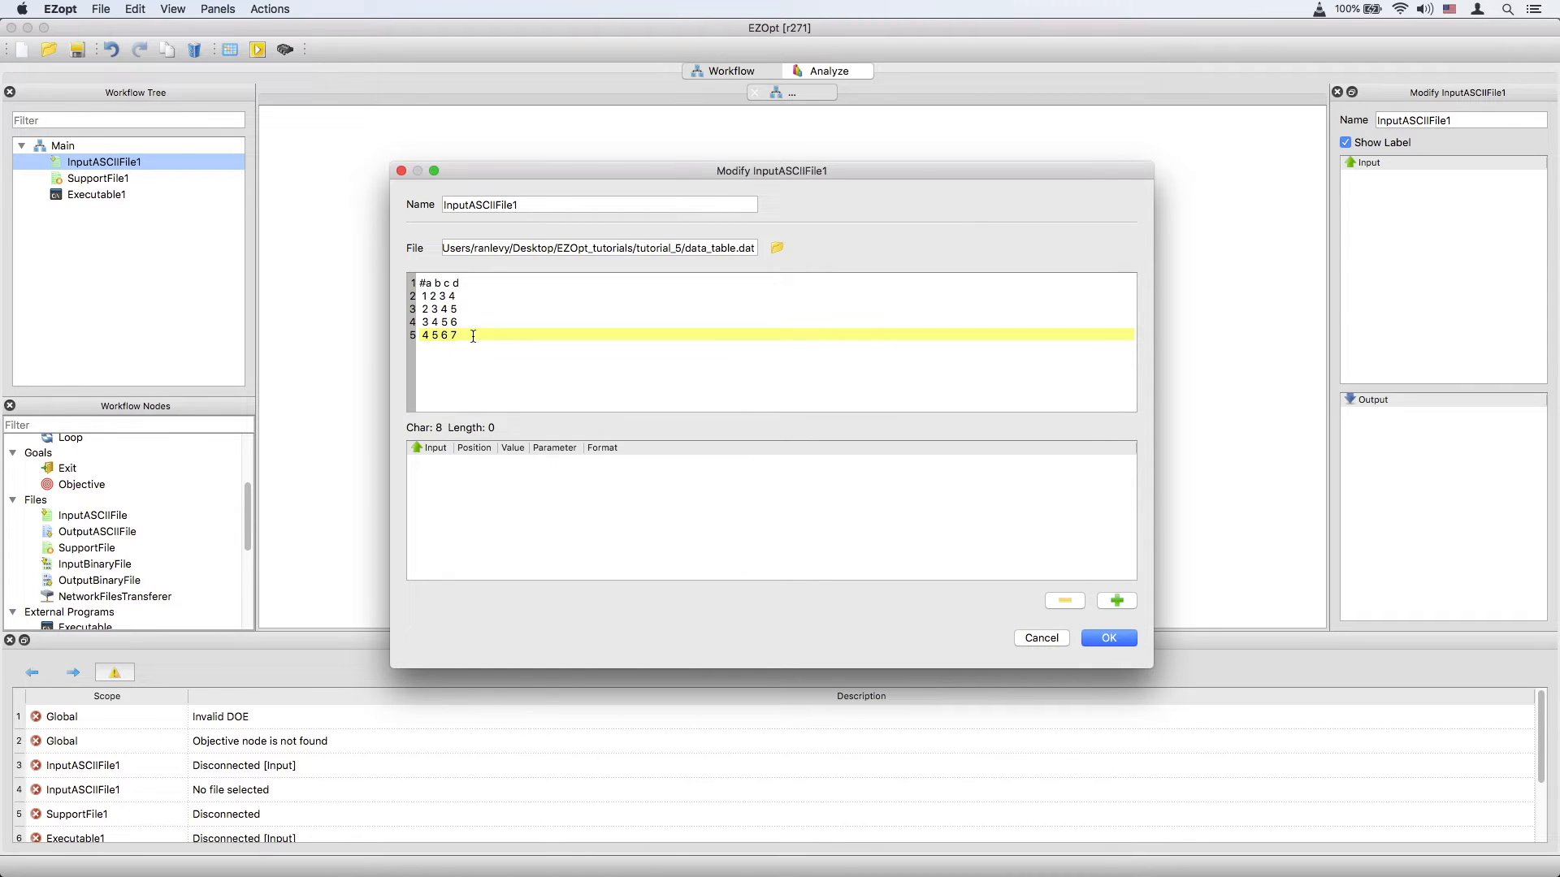
left_click(1107, 638)
Add an OutputASCIIFile node and assign data_table.dat as its file.
left_click_drag(135, 536, 970, 368)
double_click(992, 389)
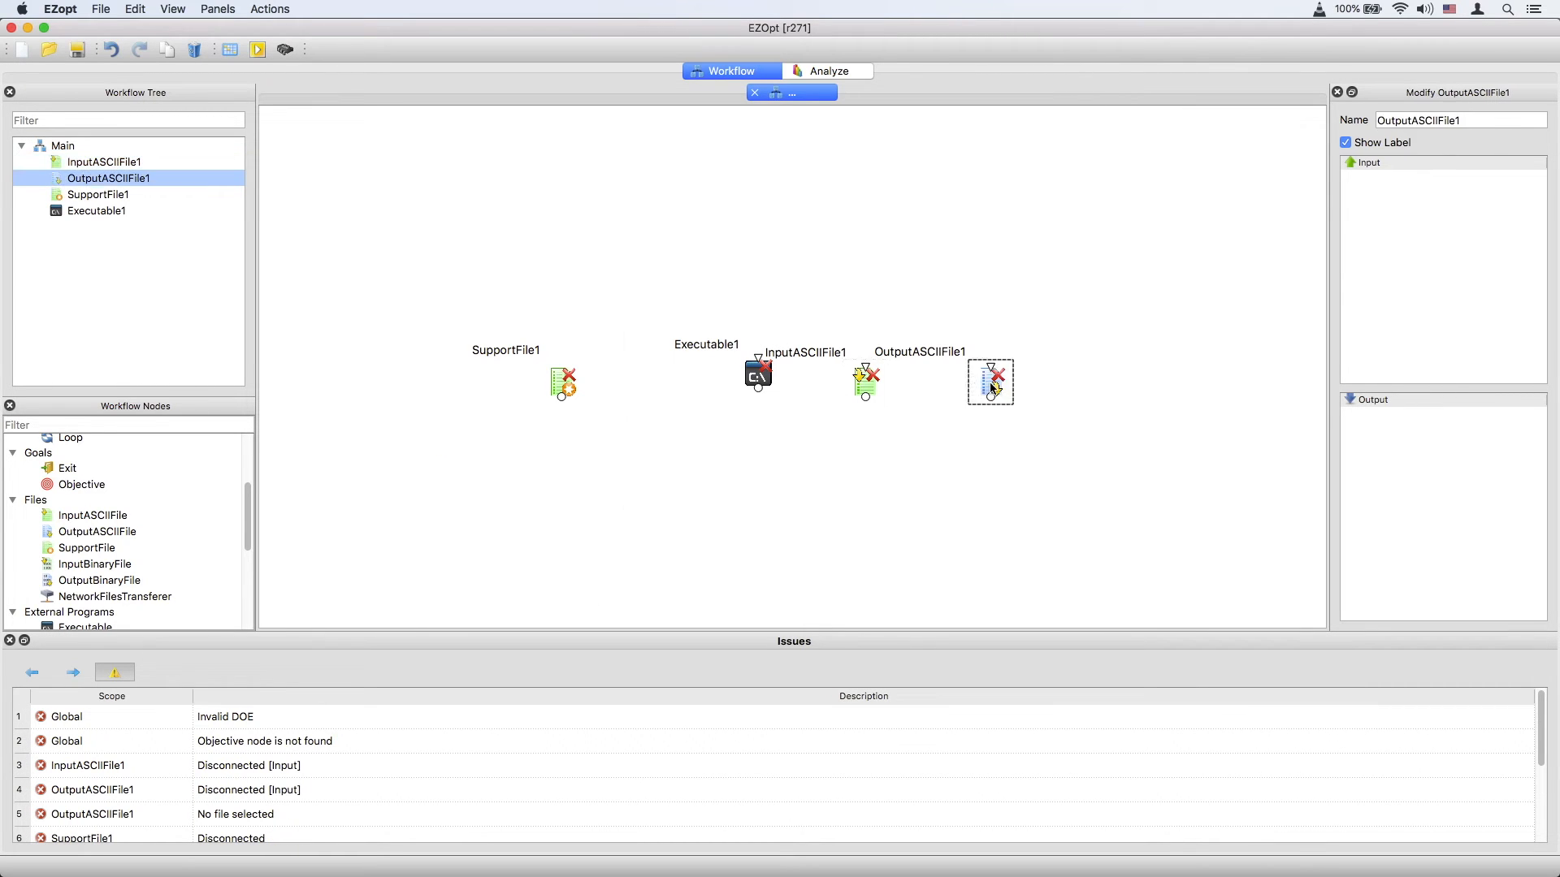
left_click(777, 251)
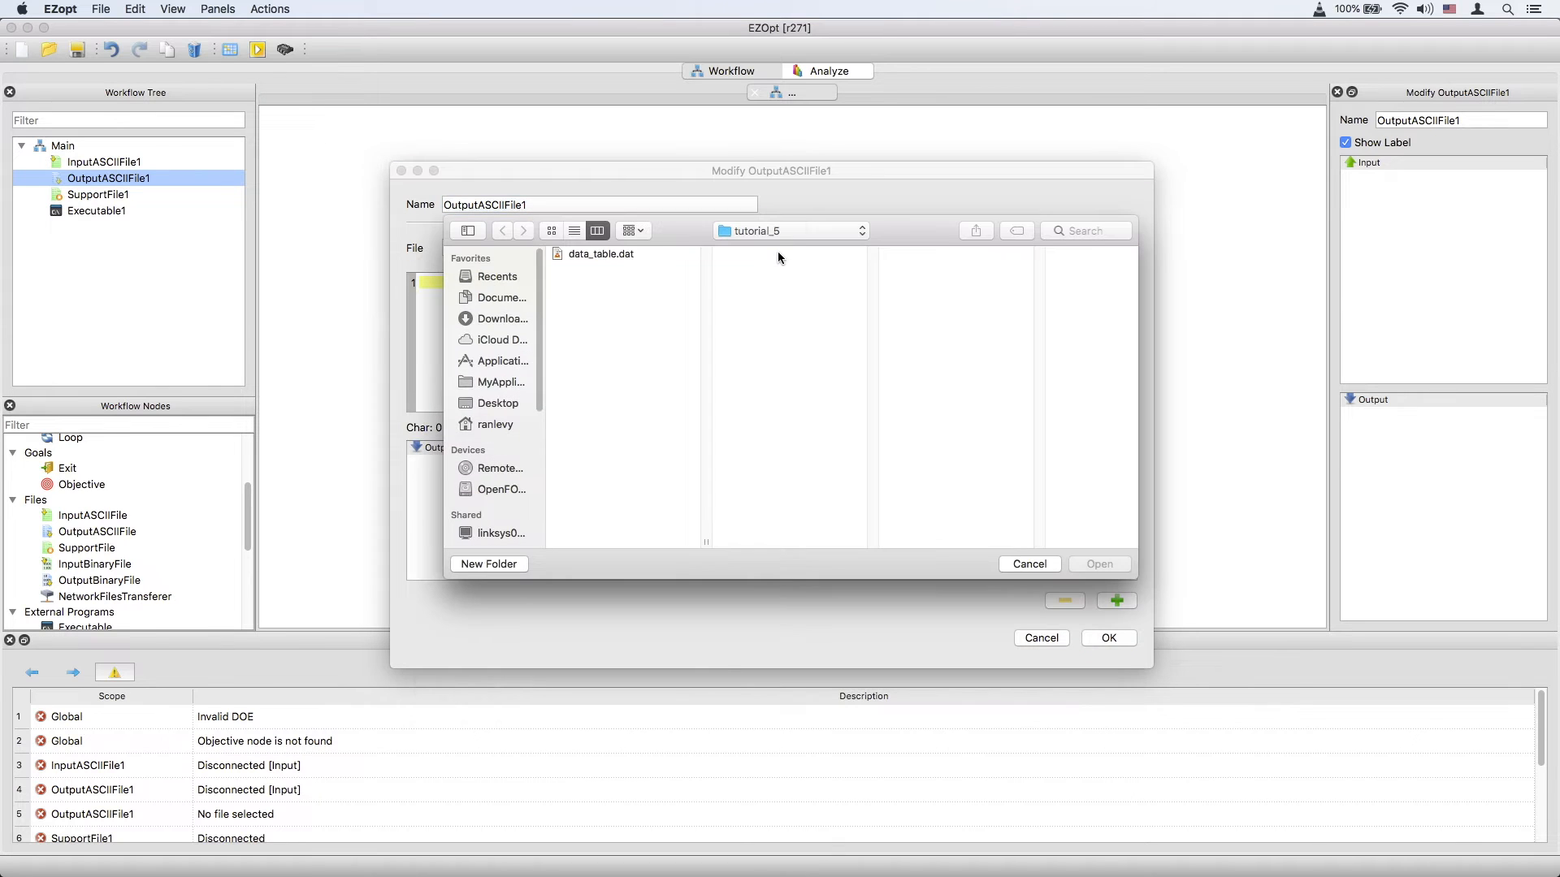
double_click(623, 256)
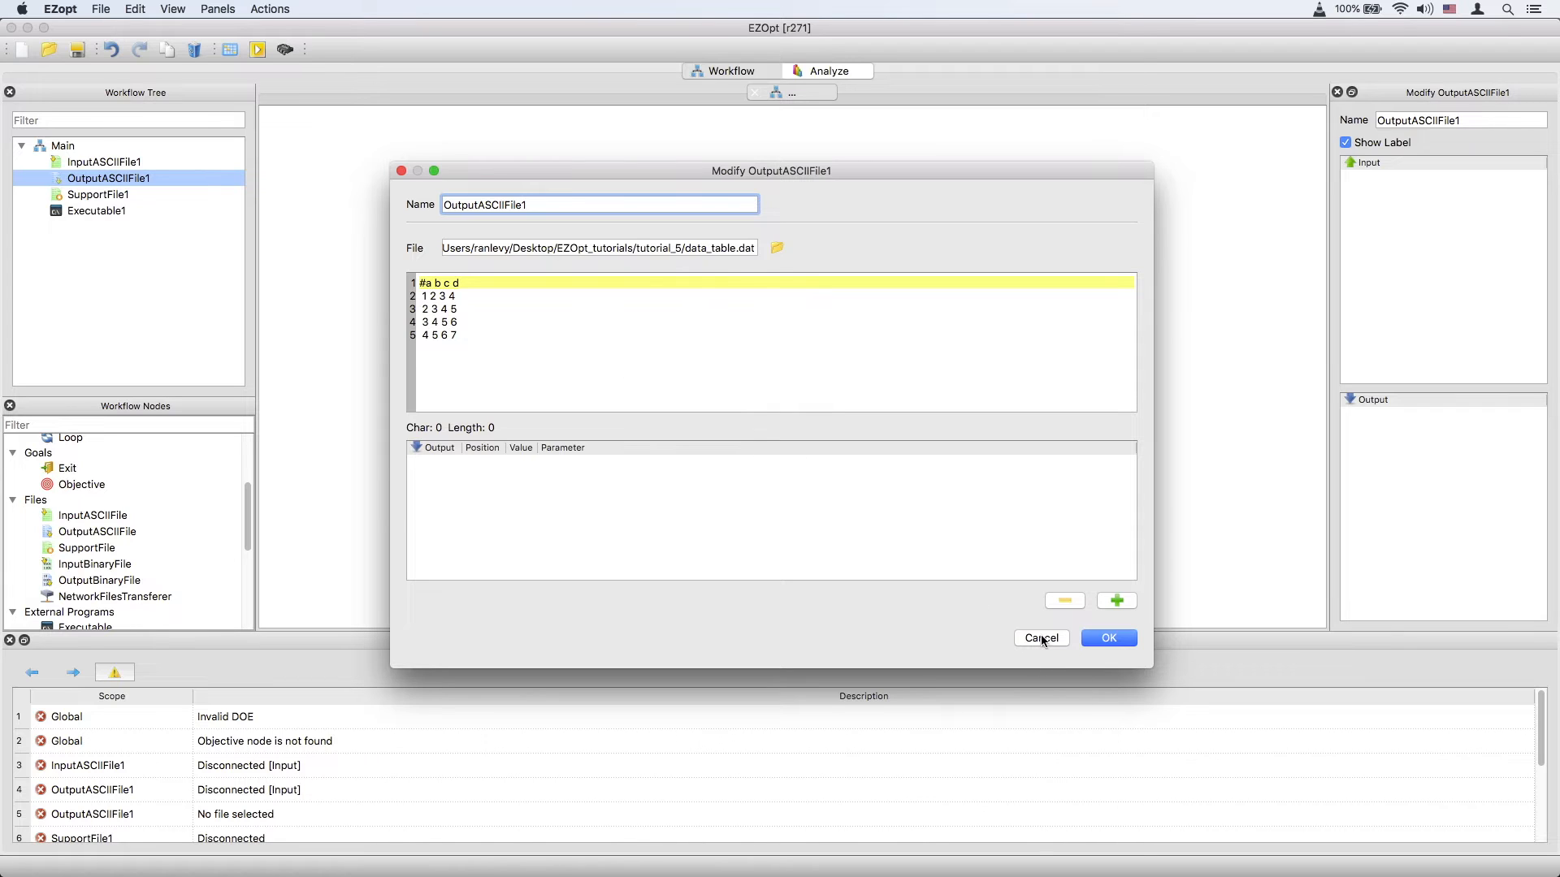
left_click(1111, 639)
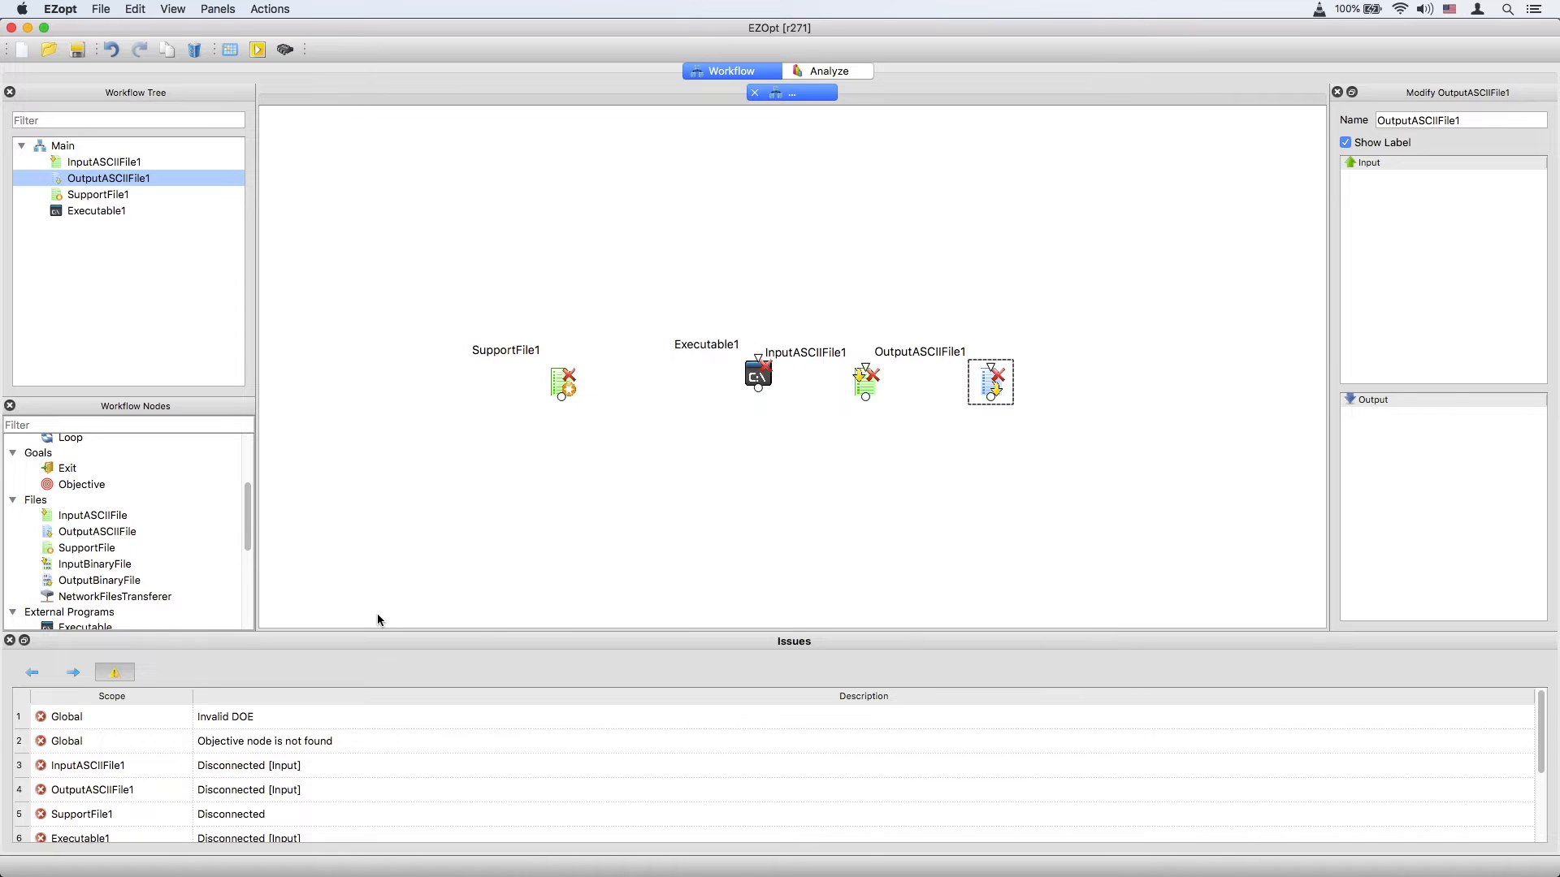
Place InputBinaryFile and OutputBinaryFile nodes on the canvas.
left_click_drag(85, 564, 481, 524)
left_click_drag(91, 583, 597, 524)
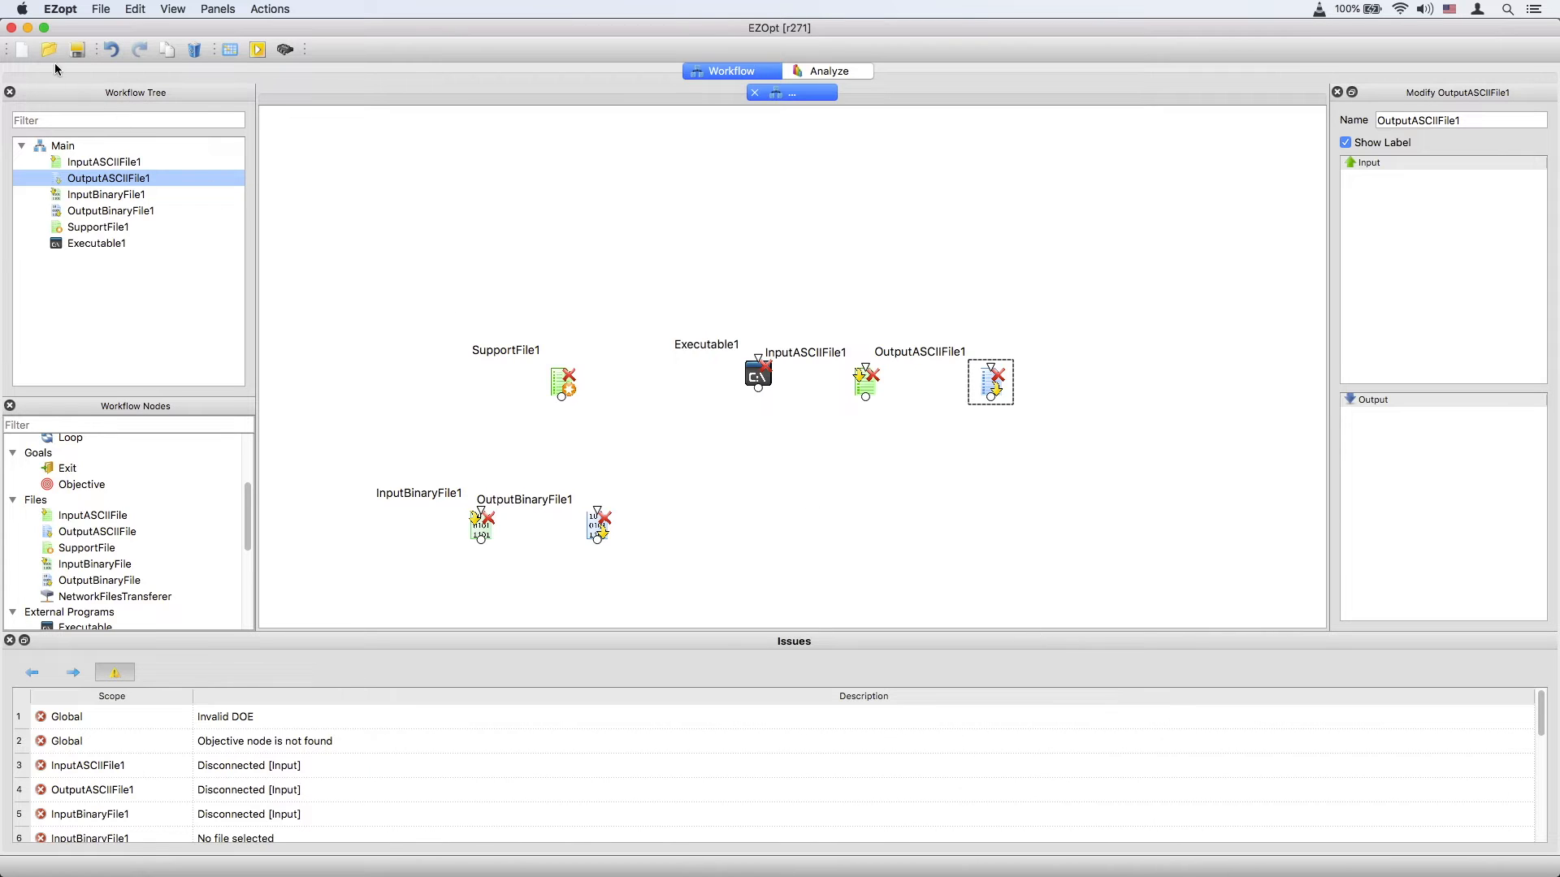
Start a new workflow without saving and add an Input variable node.
left_click(22, 52)
left_click(899, 450)
scroll(150, 502, "up", 3)
left_click_drag(71, 457, 775, 195)
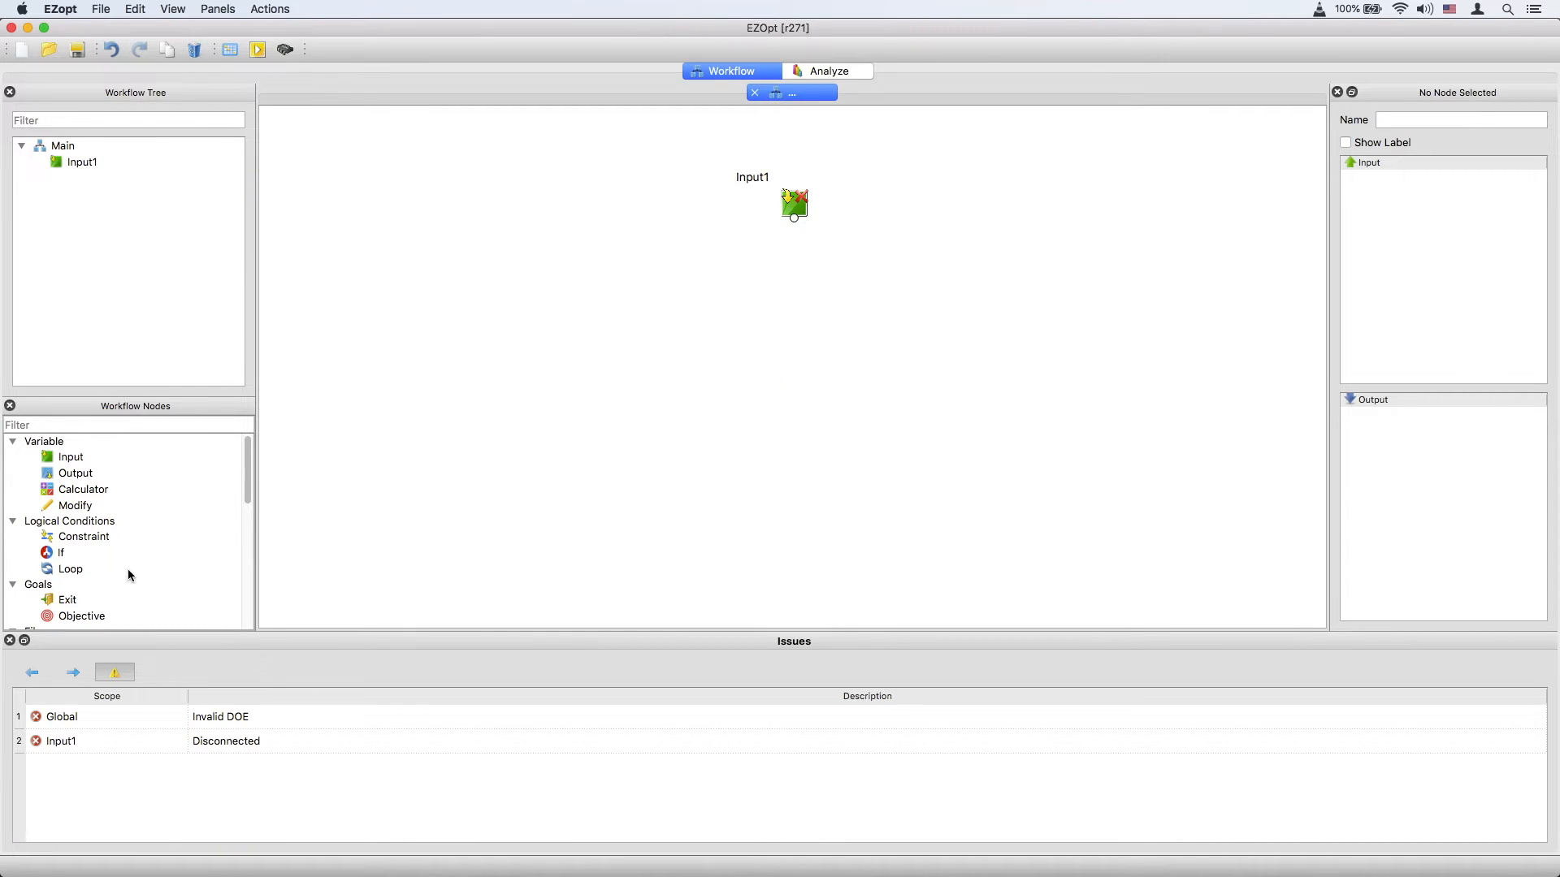
Add InputASCIIFile, SupportFile, Executable and OutputASCIIFile nodes stacked below Input1.
scroll(135, 569, "down", 3)
left_click_drag(83, 515, 781, 290)
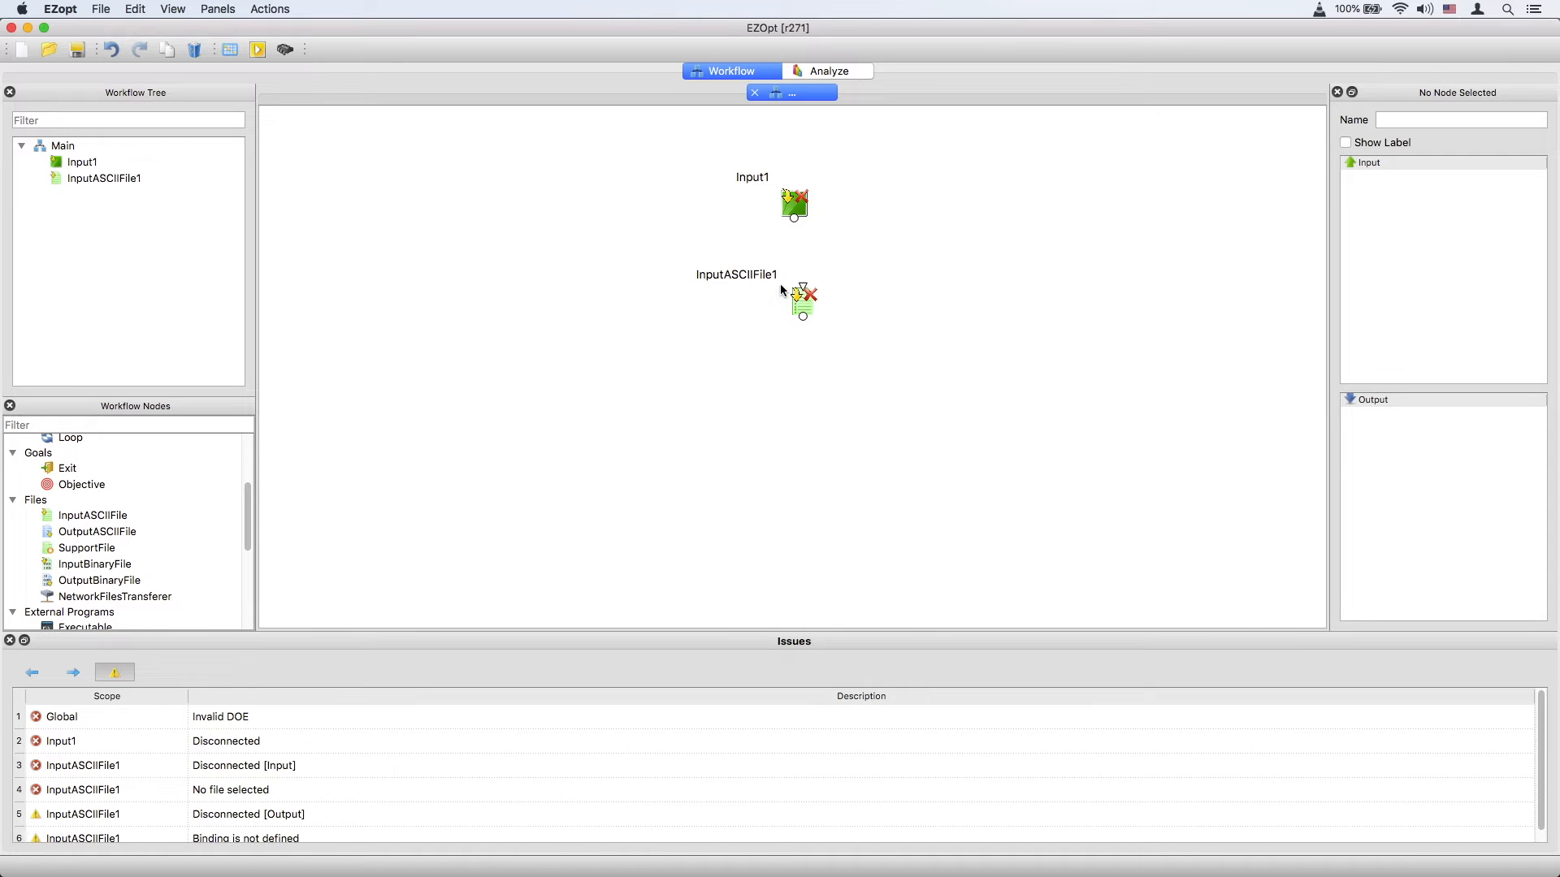
left_click_drag(108, 547, 899, 292)
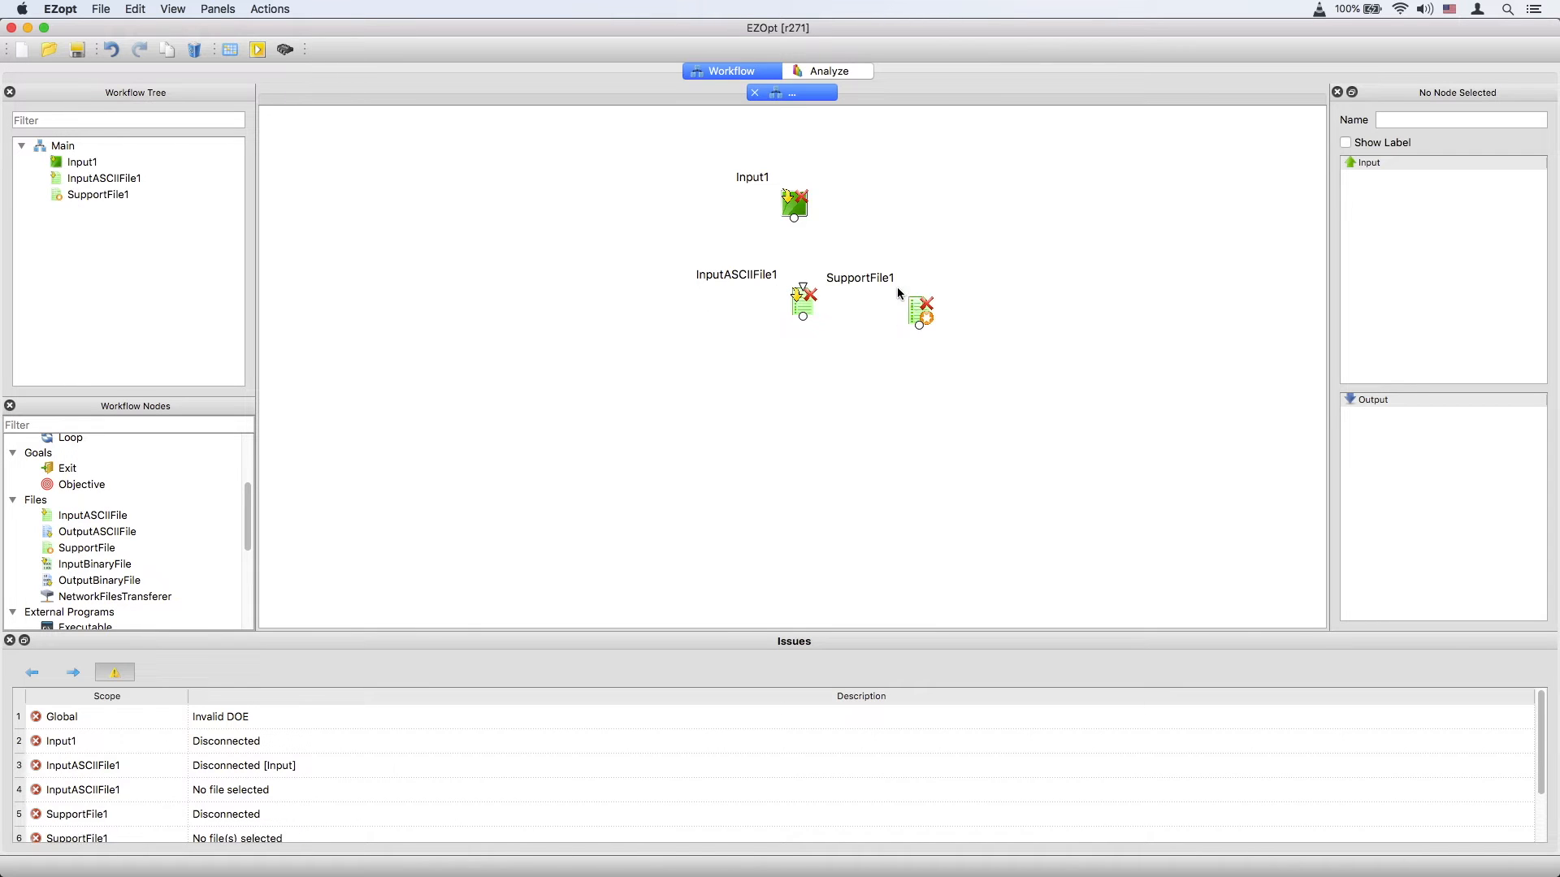
left_click_drag(89, 622, 809, 424)
scroll(167, 546, "down", 3)
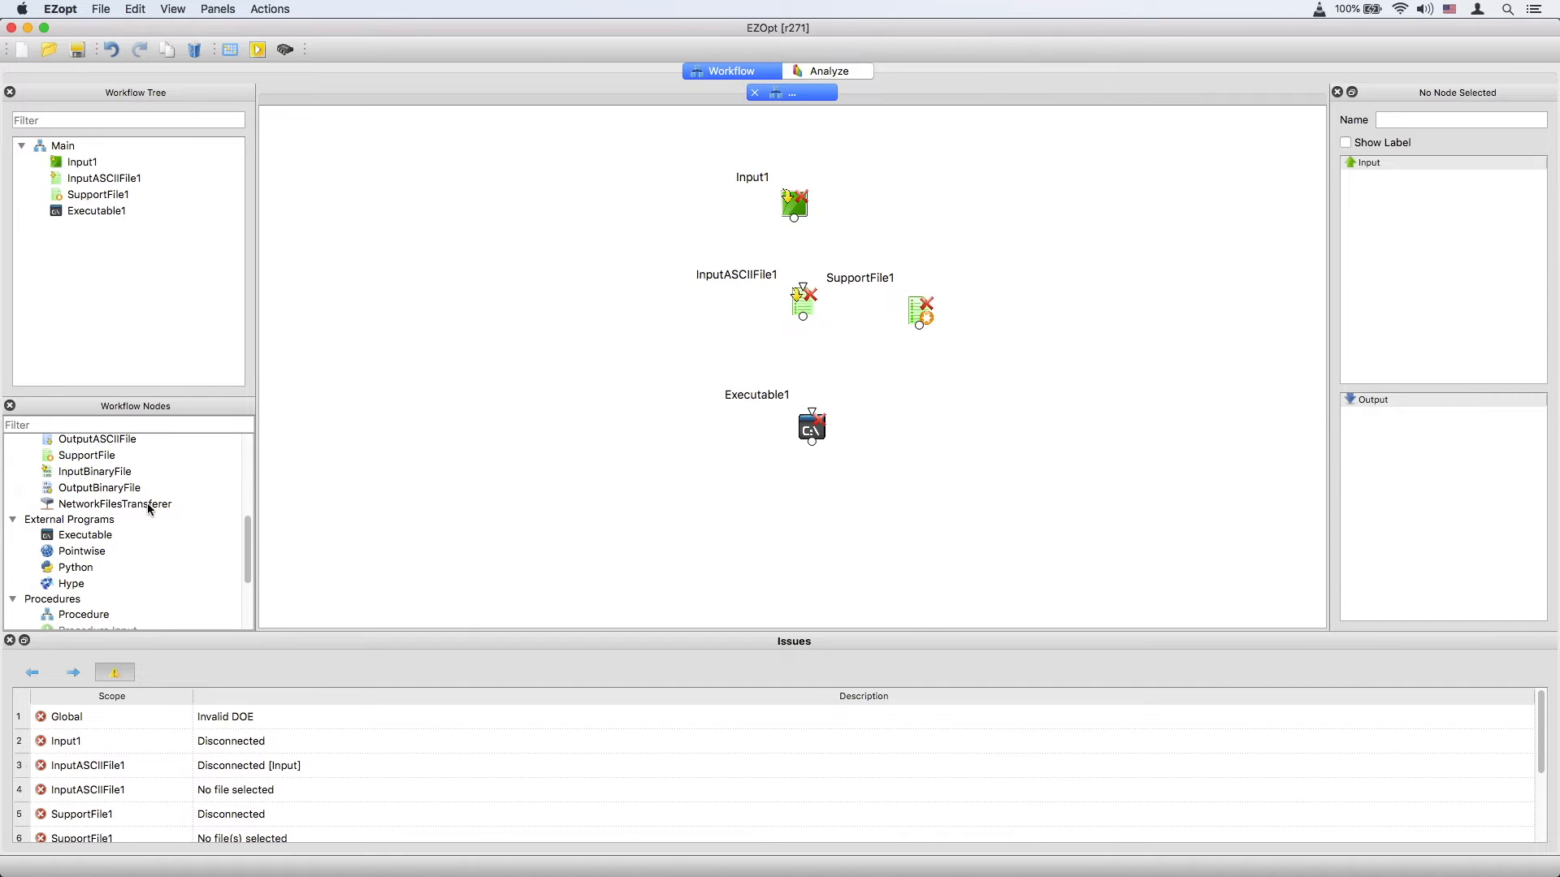
left_click_drag(98, 440, 804, 527)
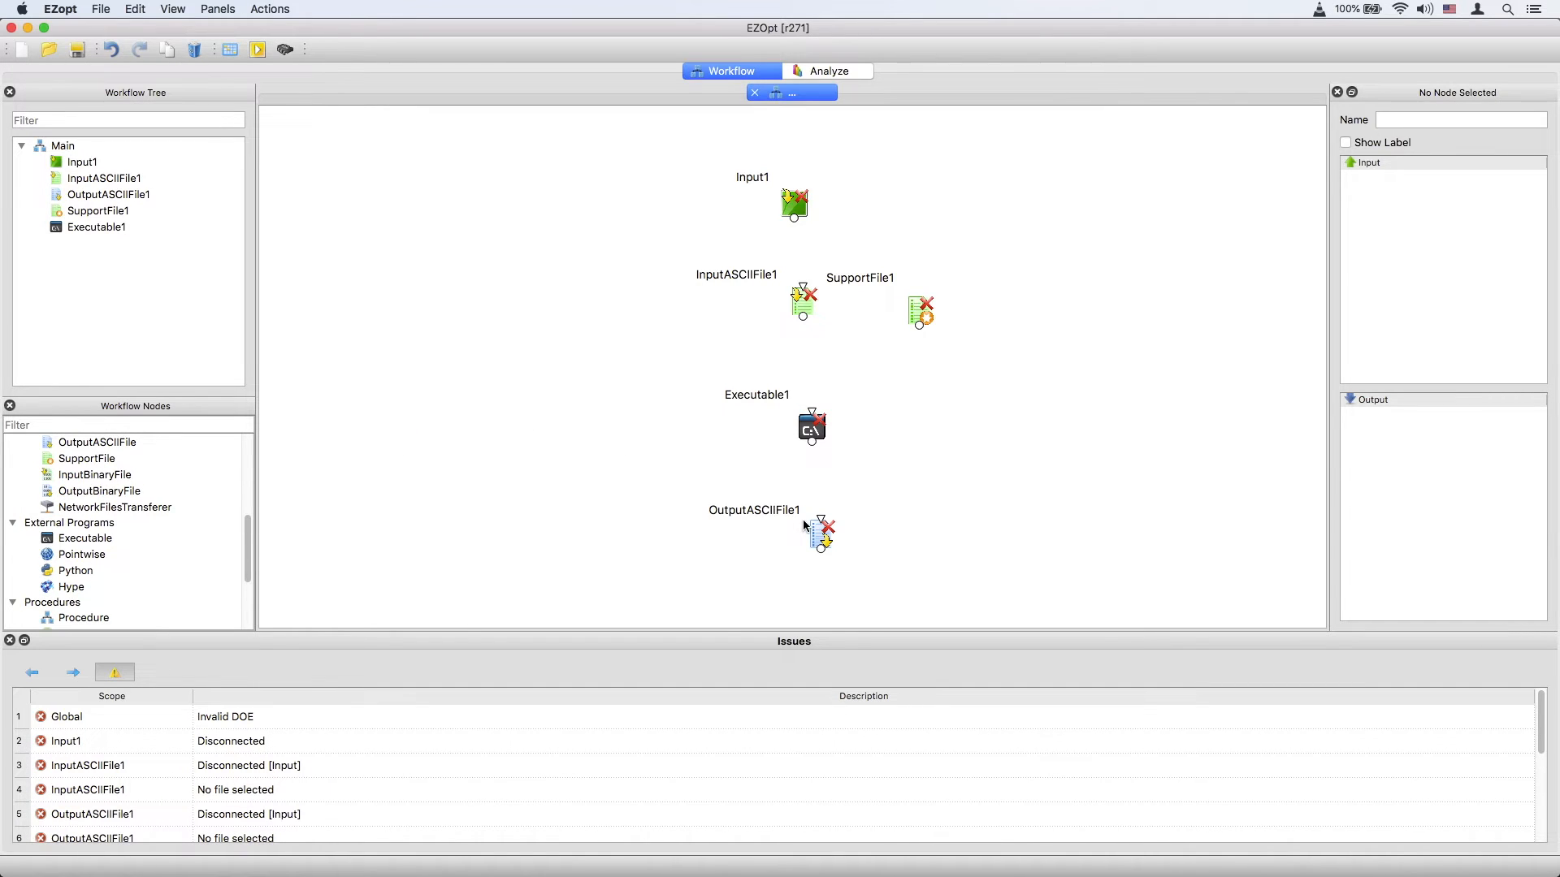
Connect Input1 to InputASCIIFile1, SupportFile1 into Executable1, and Executable1 to OutputASCIIFile1.
left_click_drag(794, 218, 813, 413)
left_click_drag(812, 412, 919, 325)
left_click_drag(812, 442, 821, 512)
Switch to TextEdit and create a new blank document.
key("super+Tab")
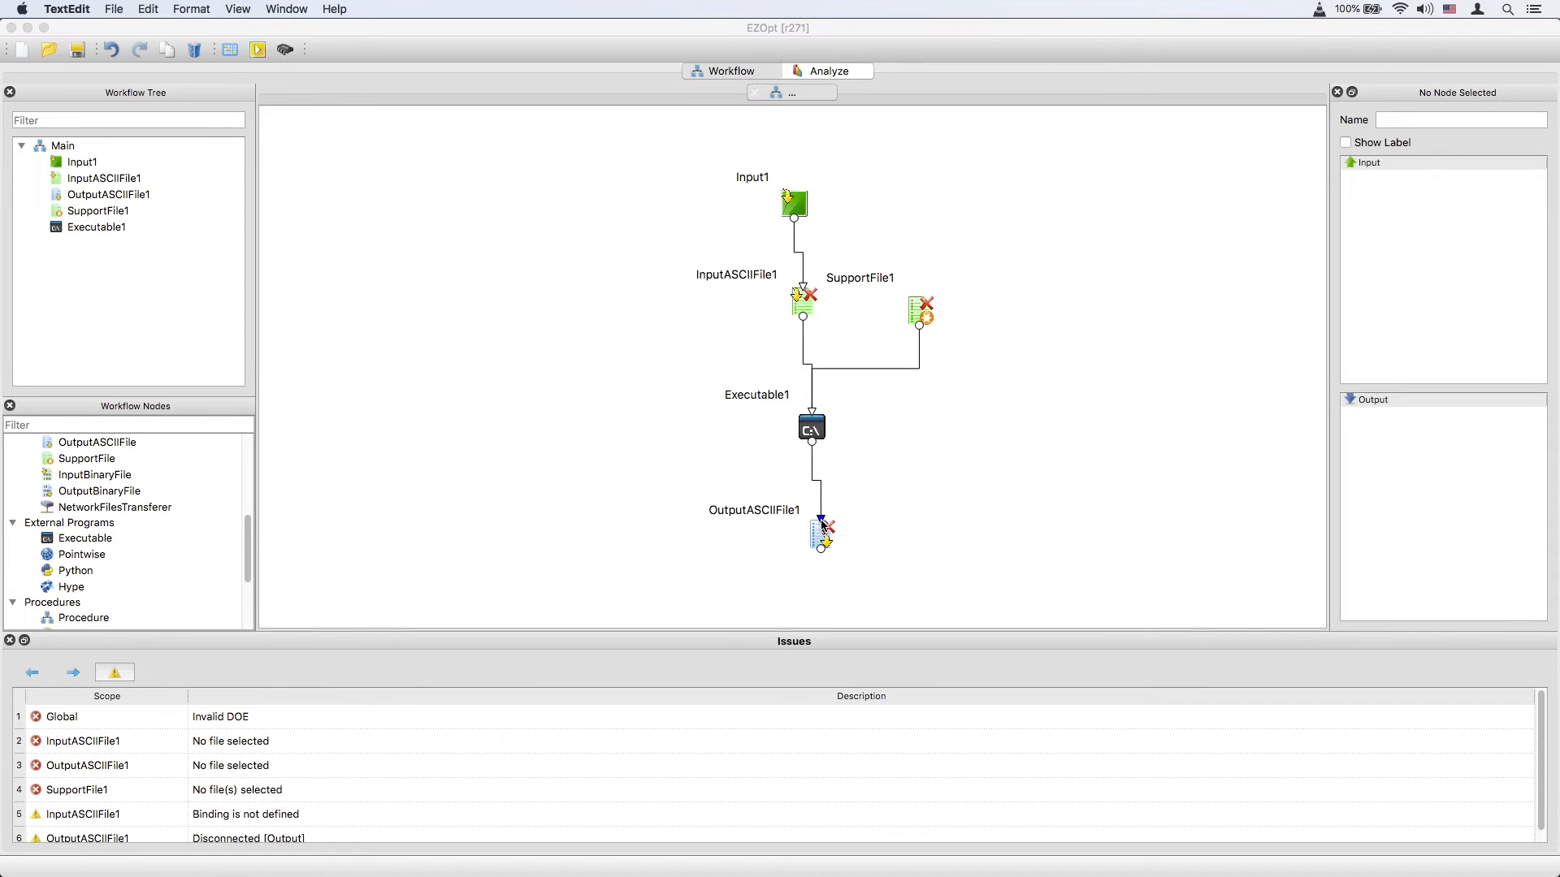
key("super+space")
type("text")
key("Return")
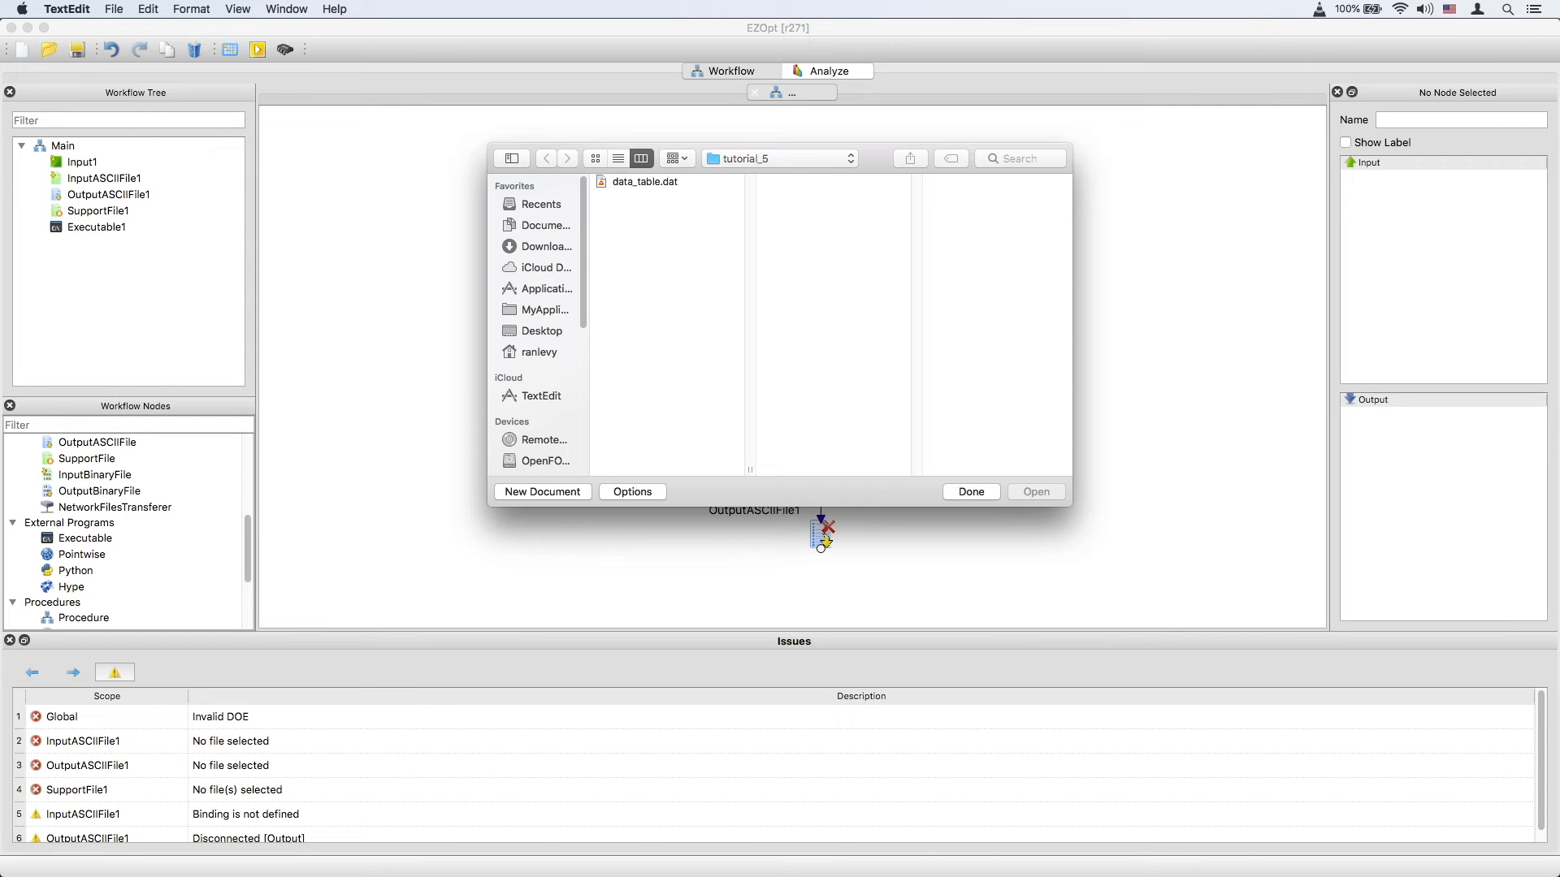
left_click(571, 490)
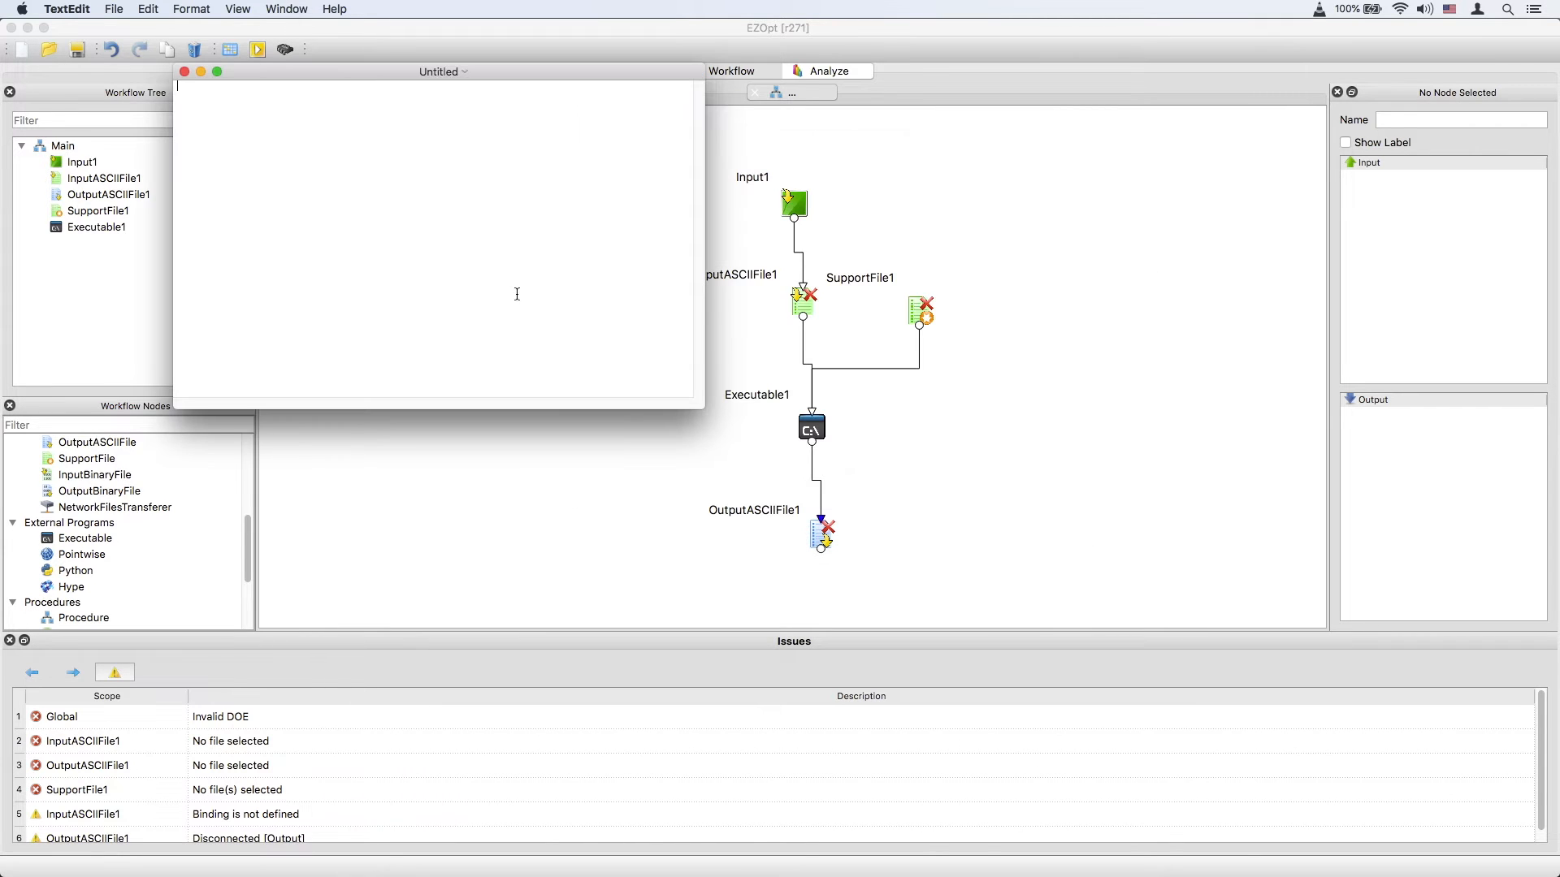
Save the blank document as input.txt in the tutorial_5 folder.
left_click(115, 9)
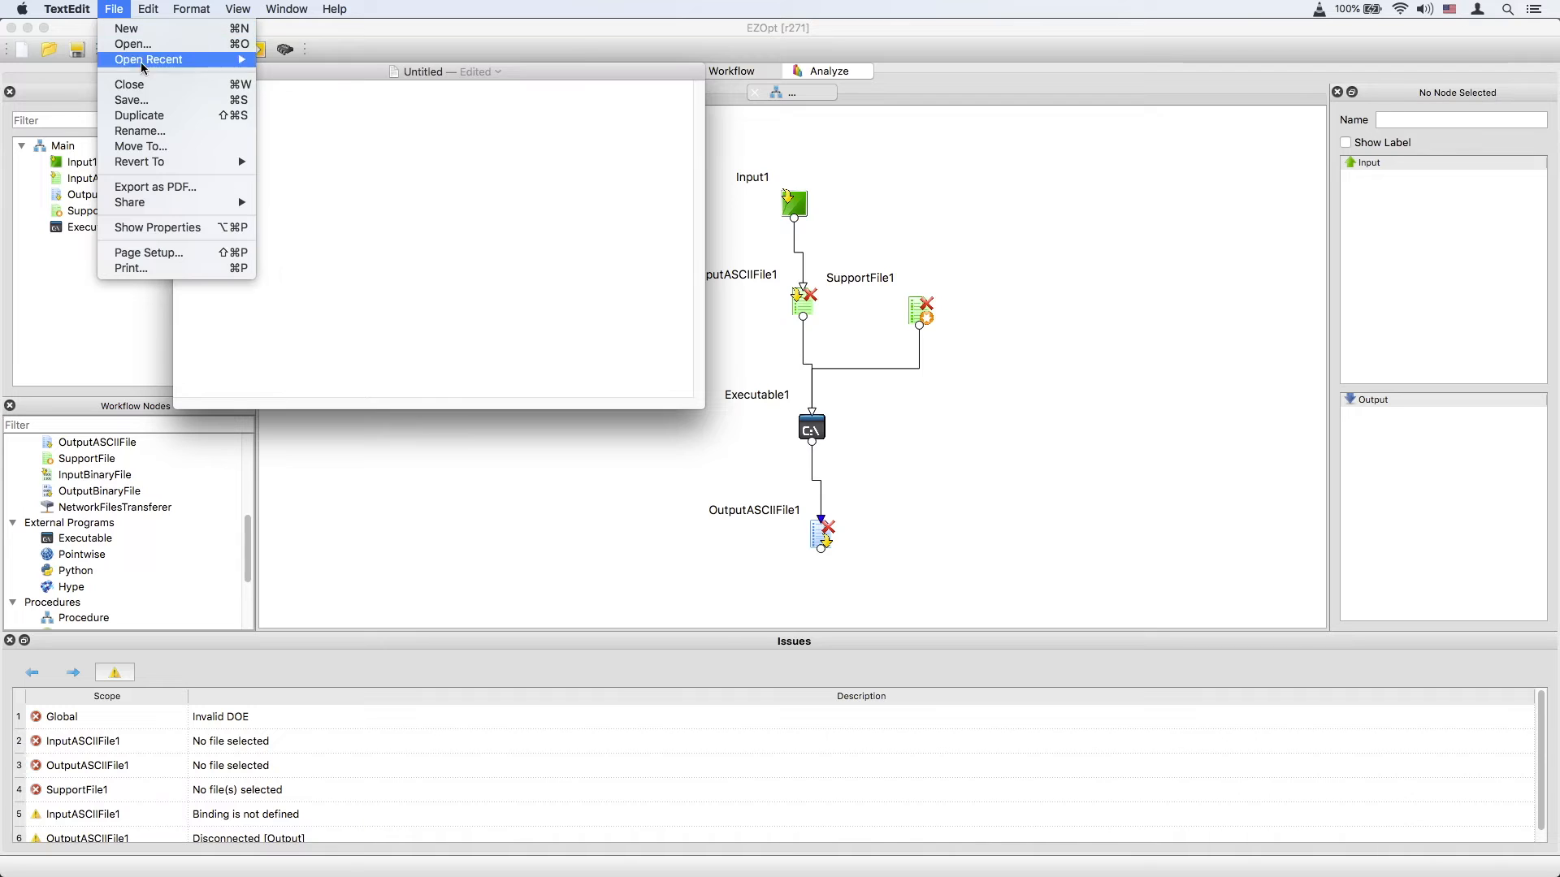
left_click(130, 100)
type("input.txt")
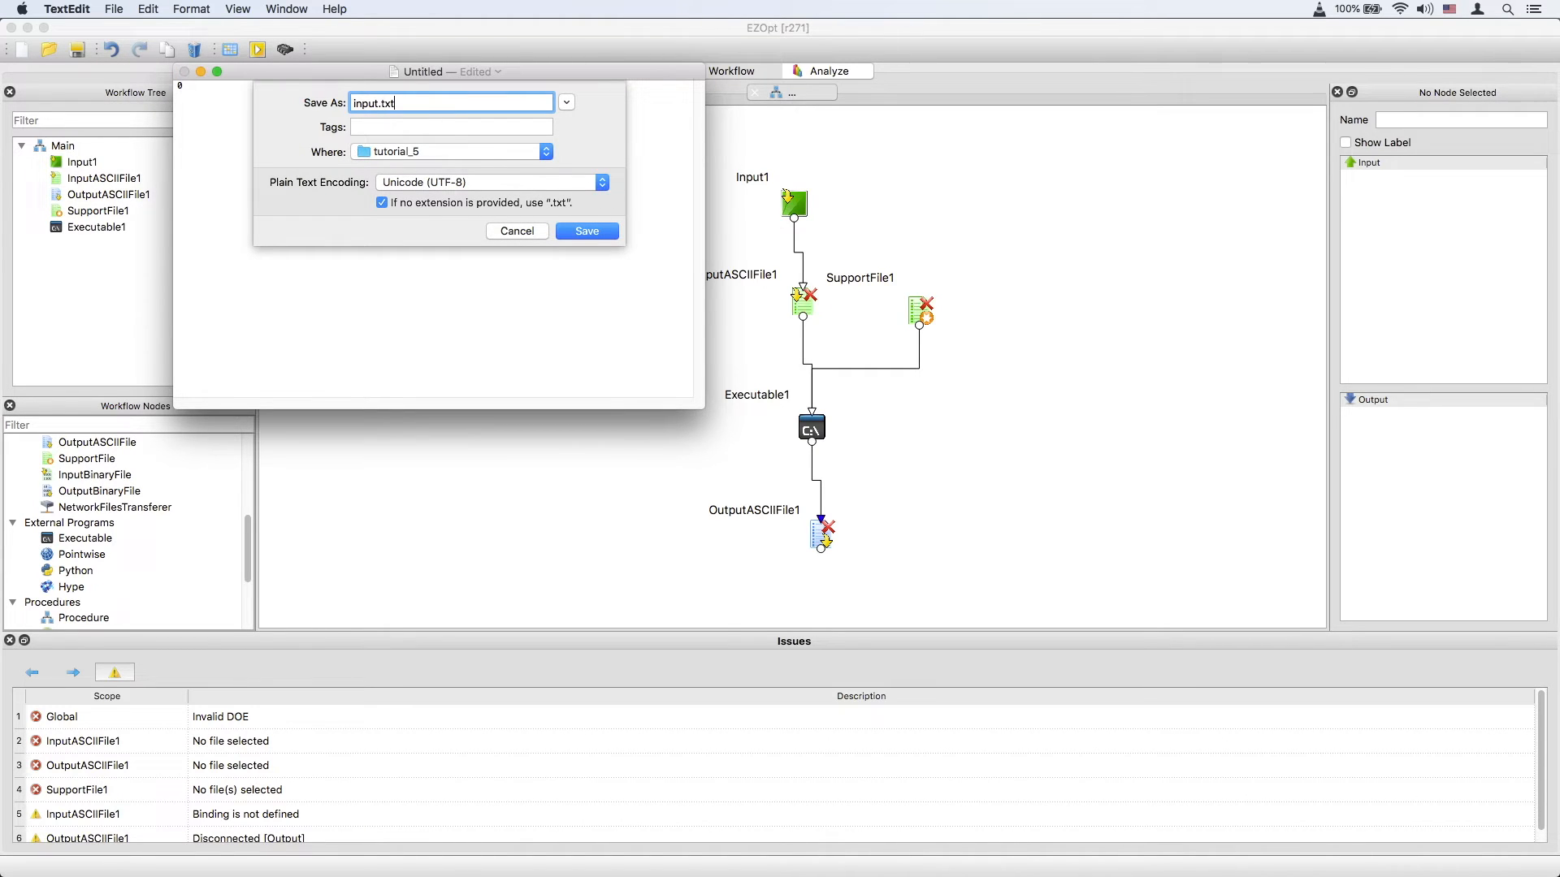
left_click(607, 233)
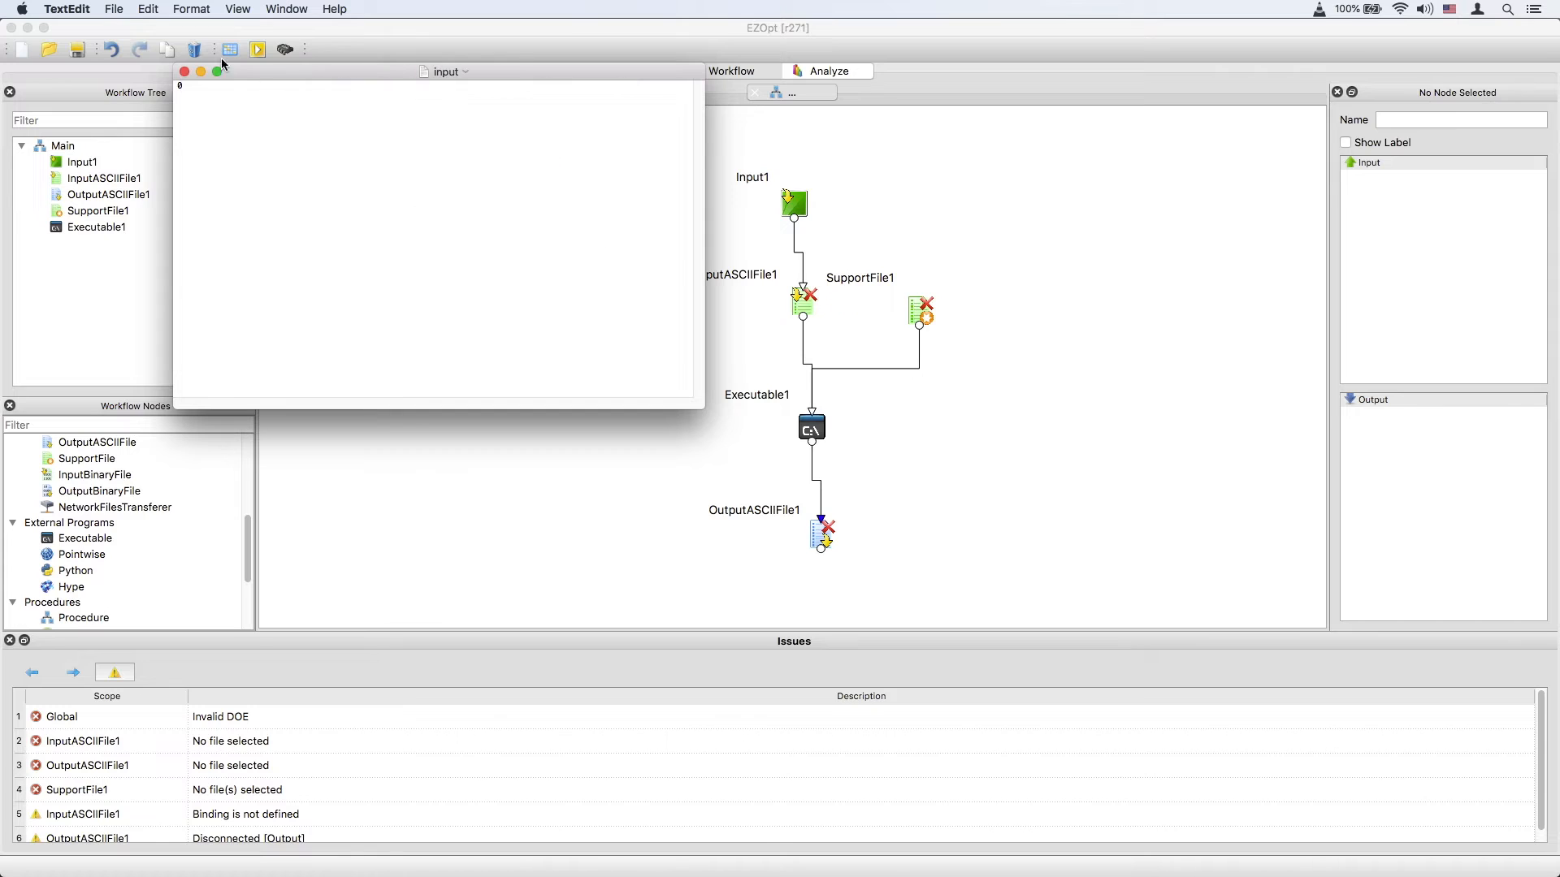
Duplicate the document and name the copy output.txt.
left_click(116, 13)
left_click(137, 97)
left_click(117, 10)
left_click(140, 115)
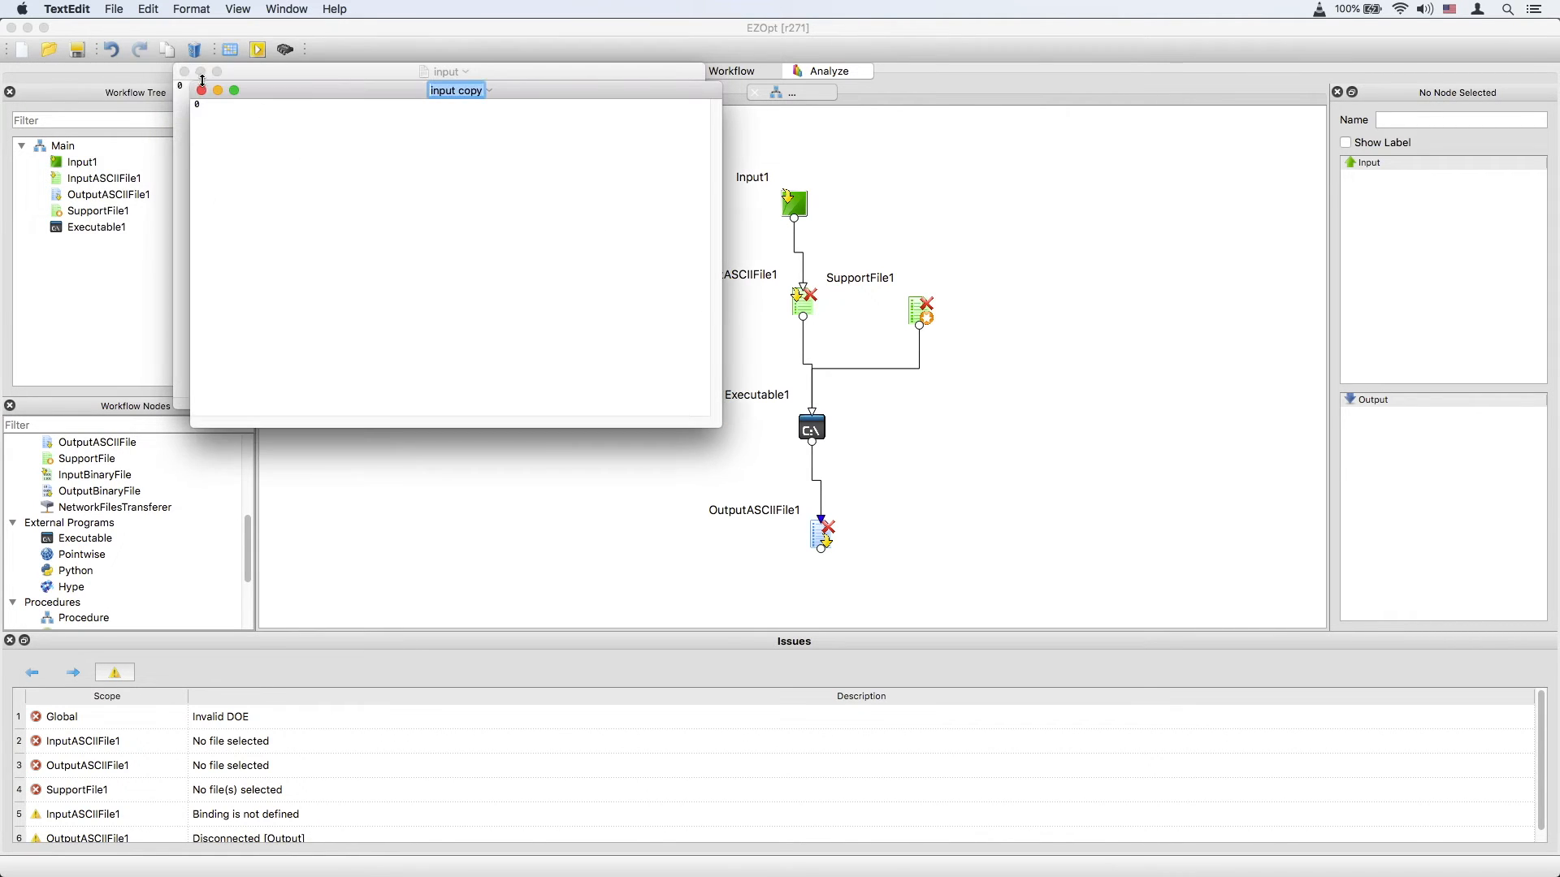
type("output.txt")
key("Return")
Close both TextEdit documents and return to the workflow canvas.
left_click(201, 90)
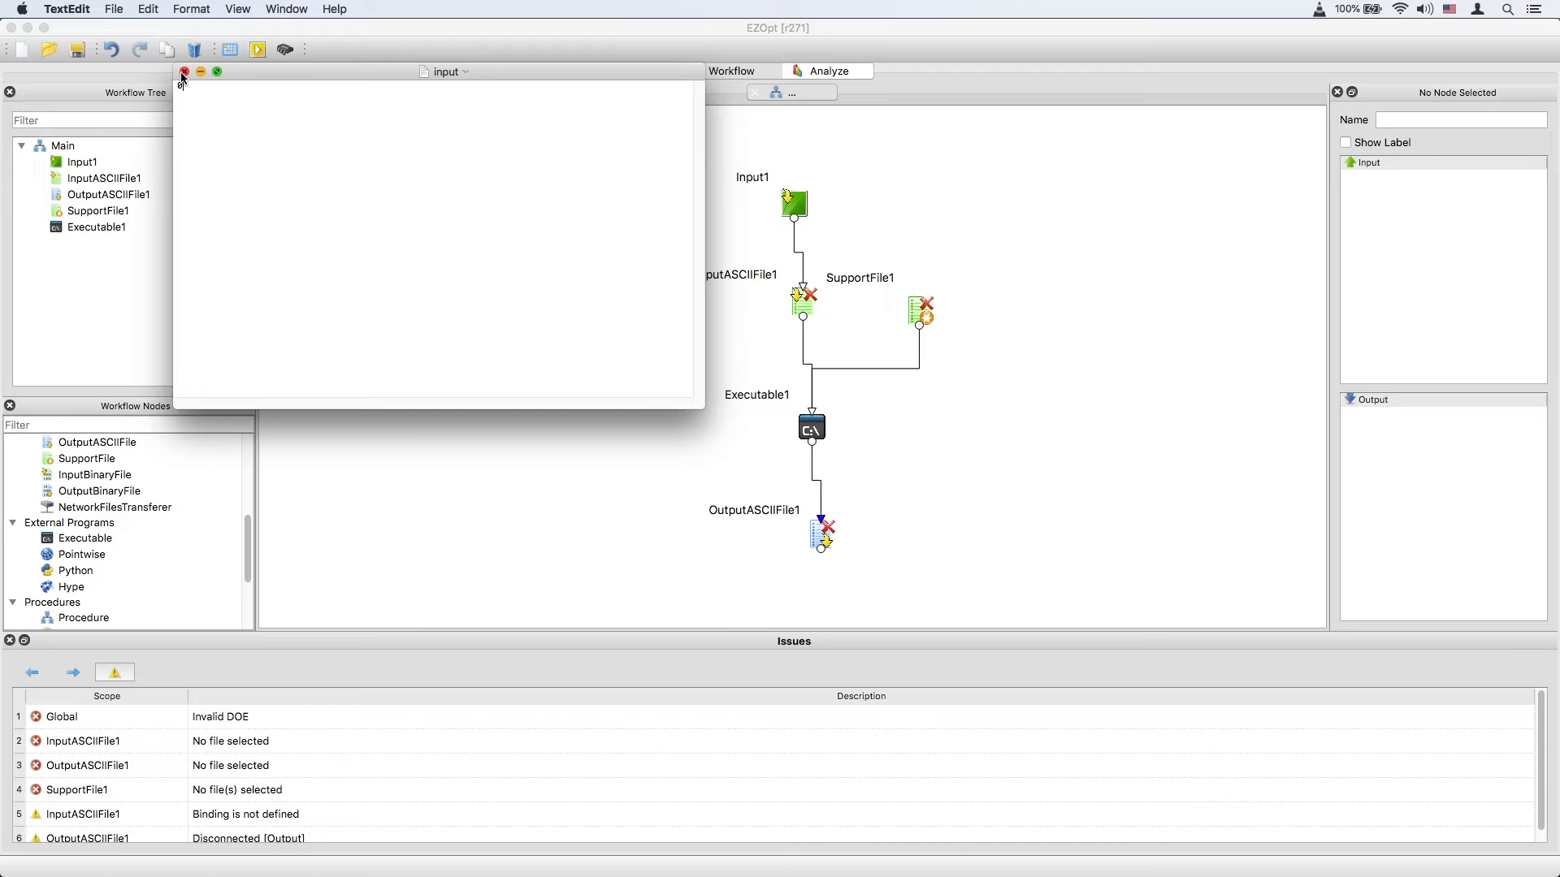
left_click(185, 72)
left_click(820, 521)
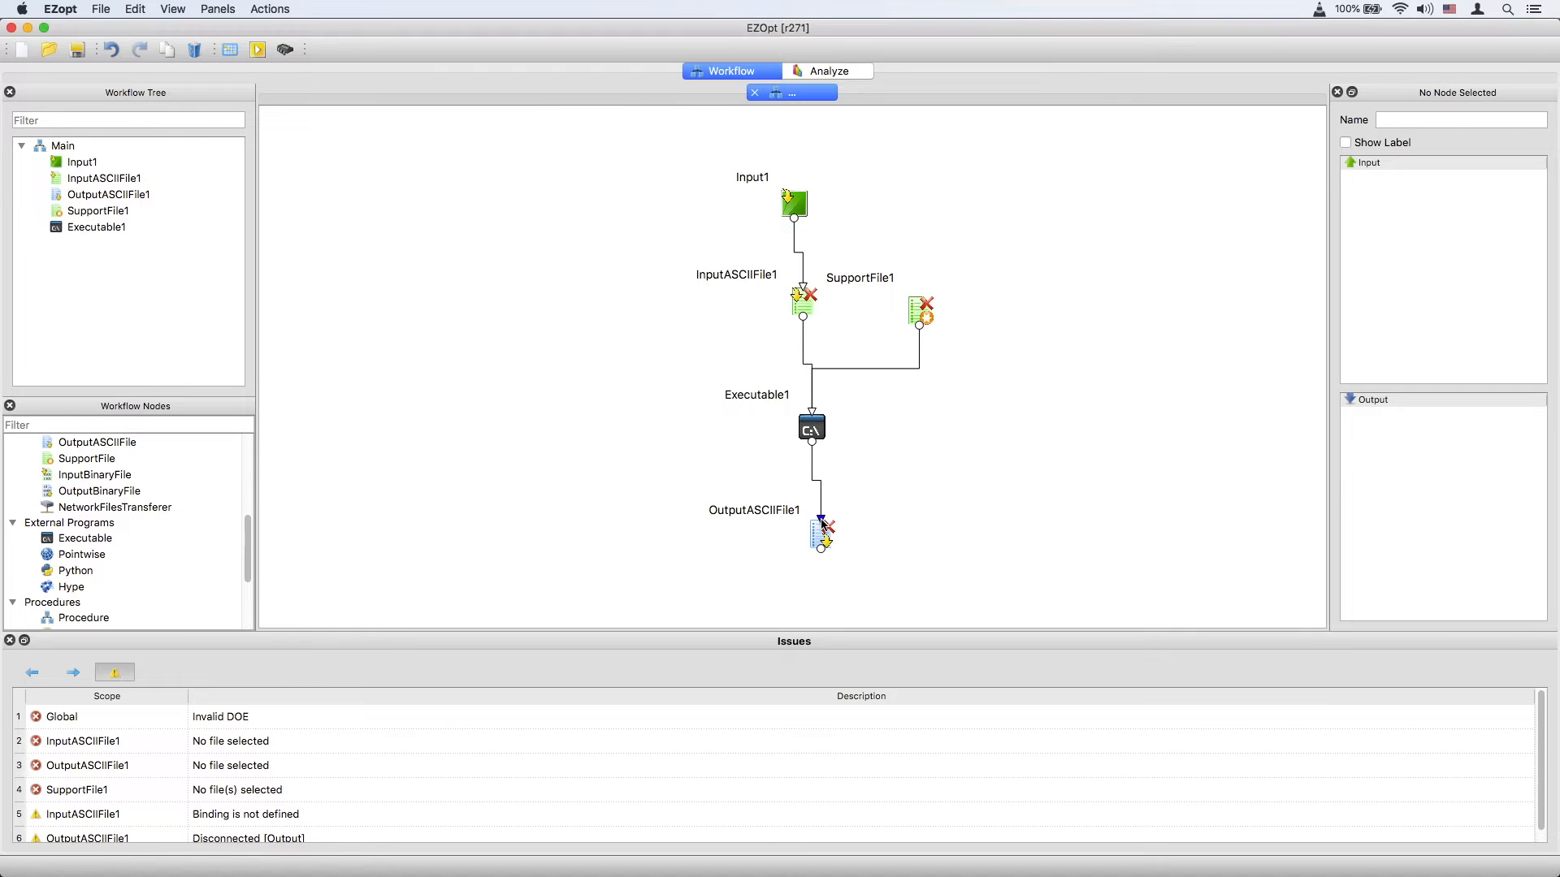
Create a new folder named templates in the tutorial_5 folder.
double_click(822, 525)
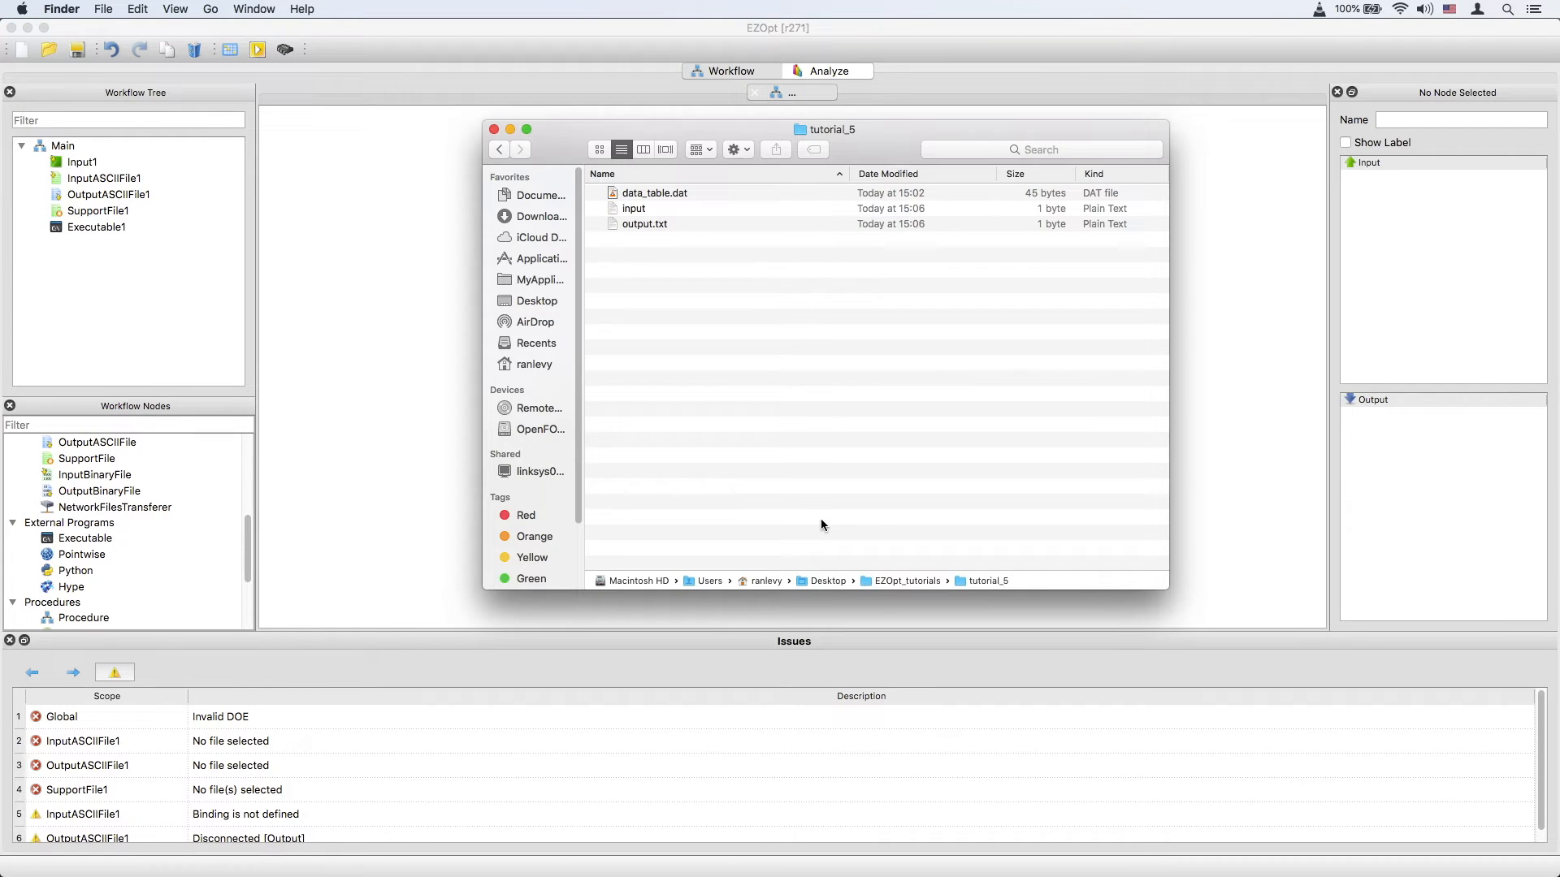
right_click(671, 266)
left_click(731, 275)
type("templates")
key("Return")
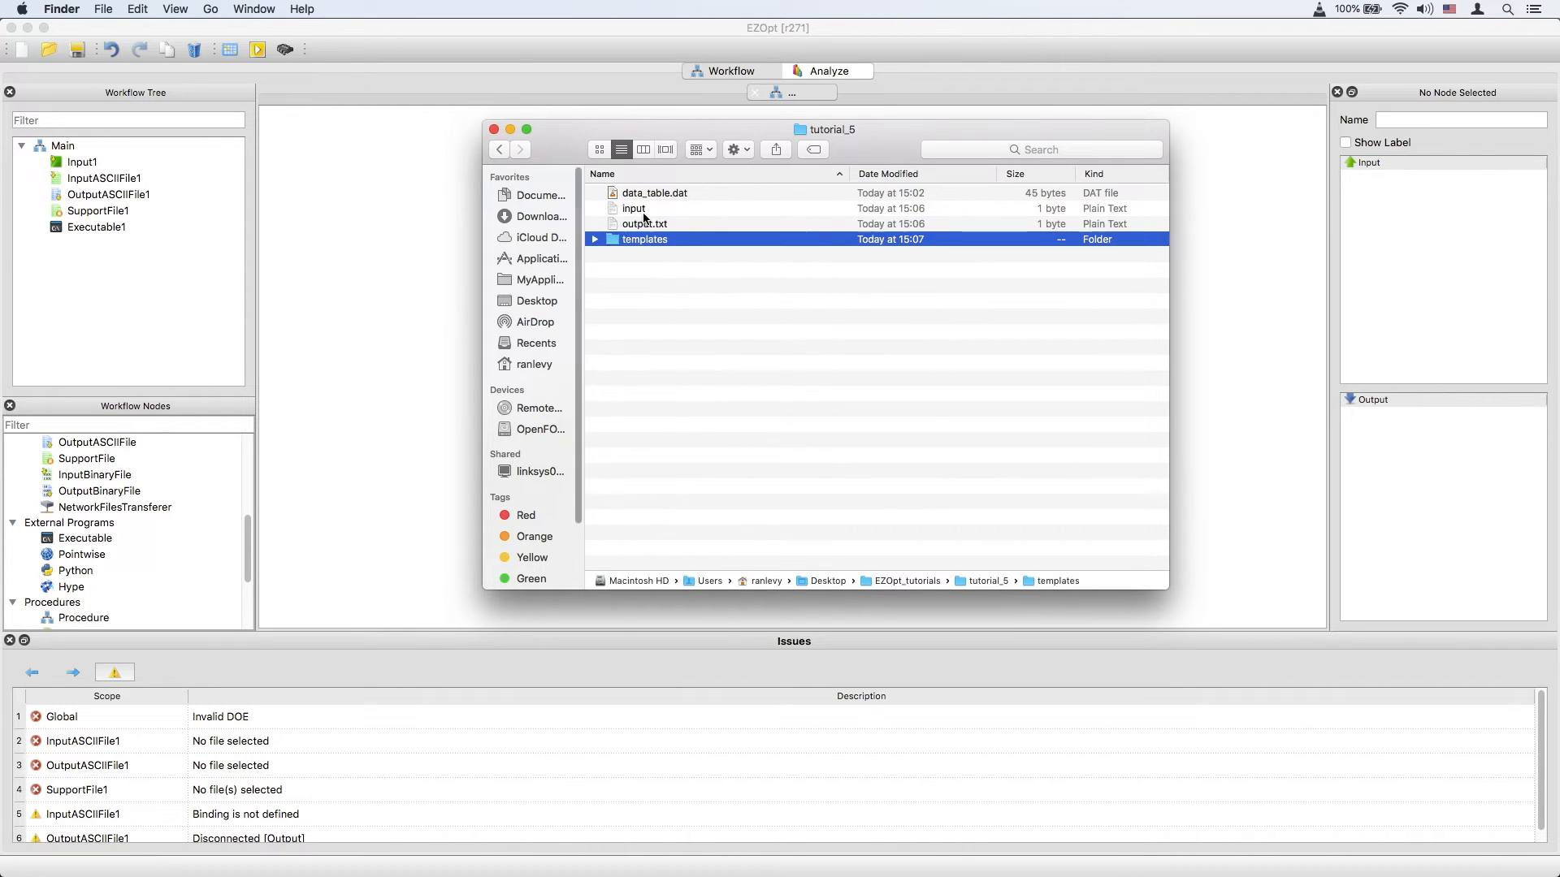
Move input.txt and output.txt into the templates folder.
left_click(642, 209)
left_click(644, 224, "shift")
left_click_drag(644, 223, 645, 244)
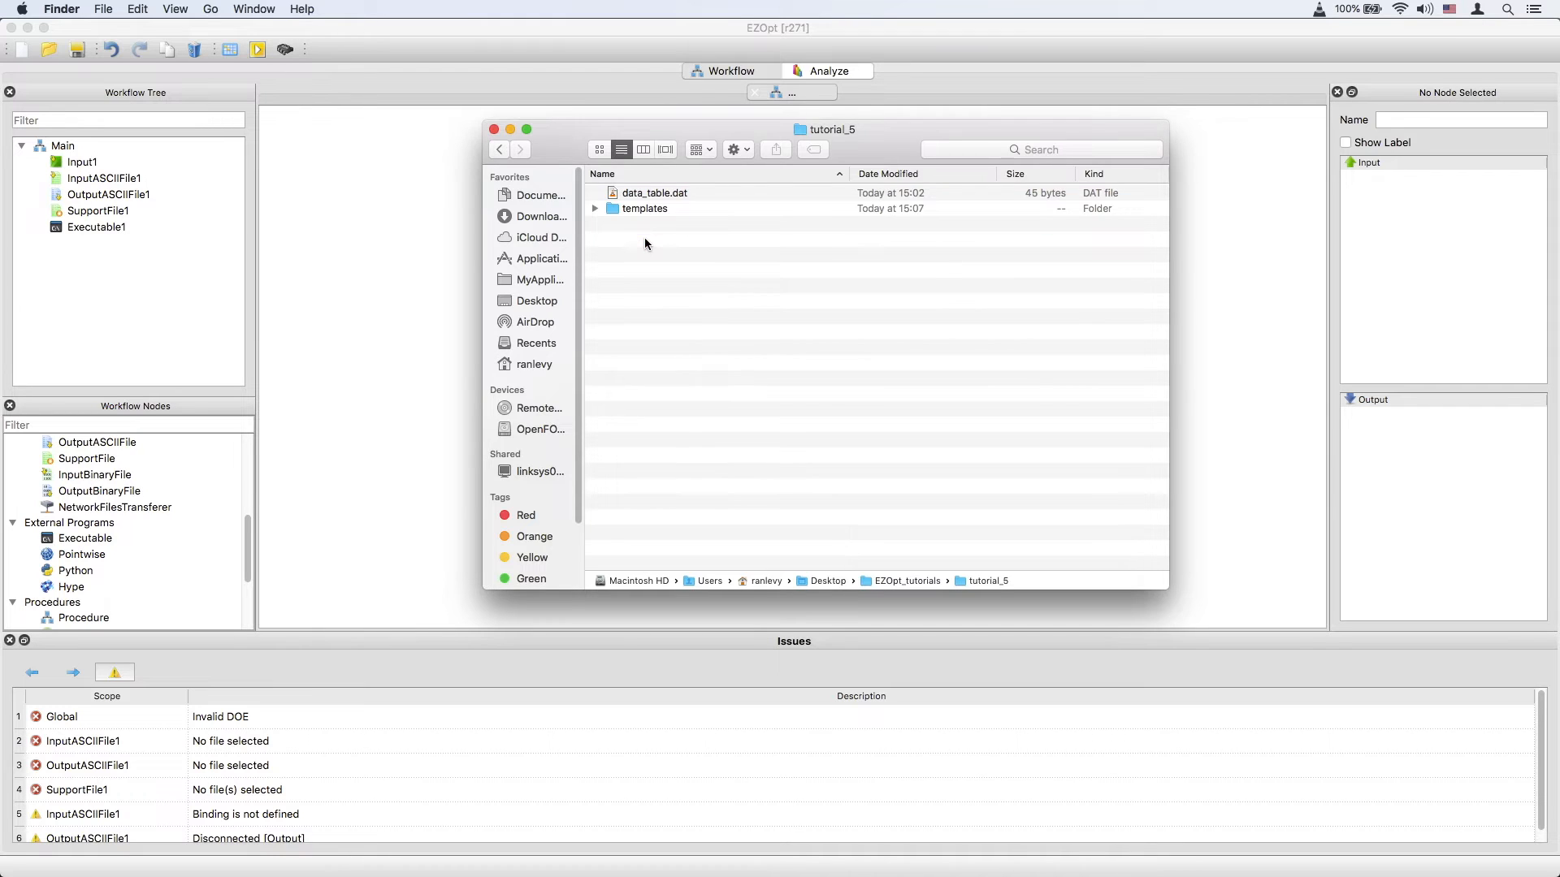
key("super+Tab")
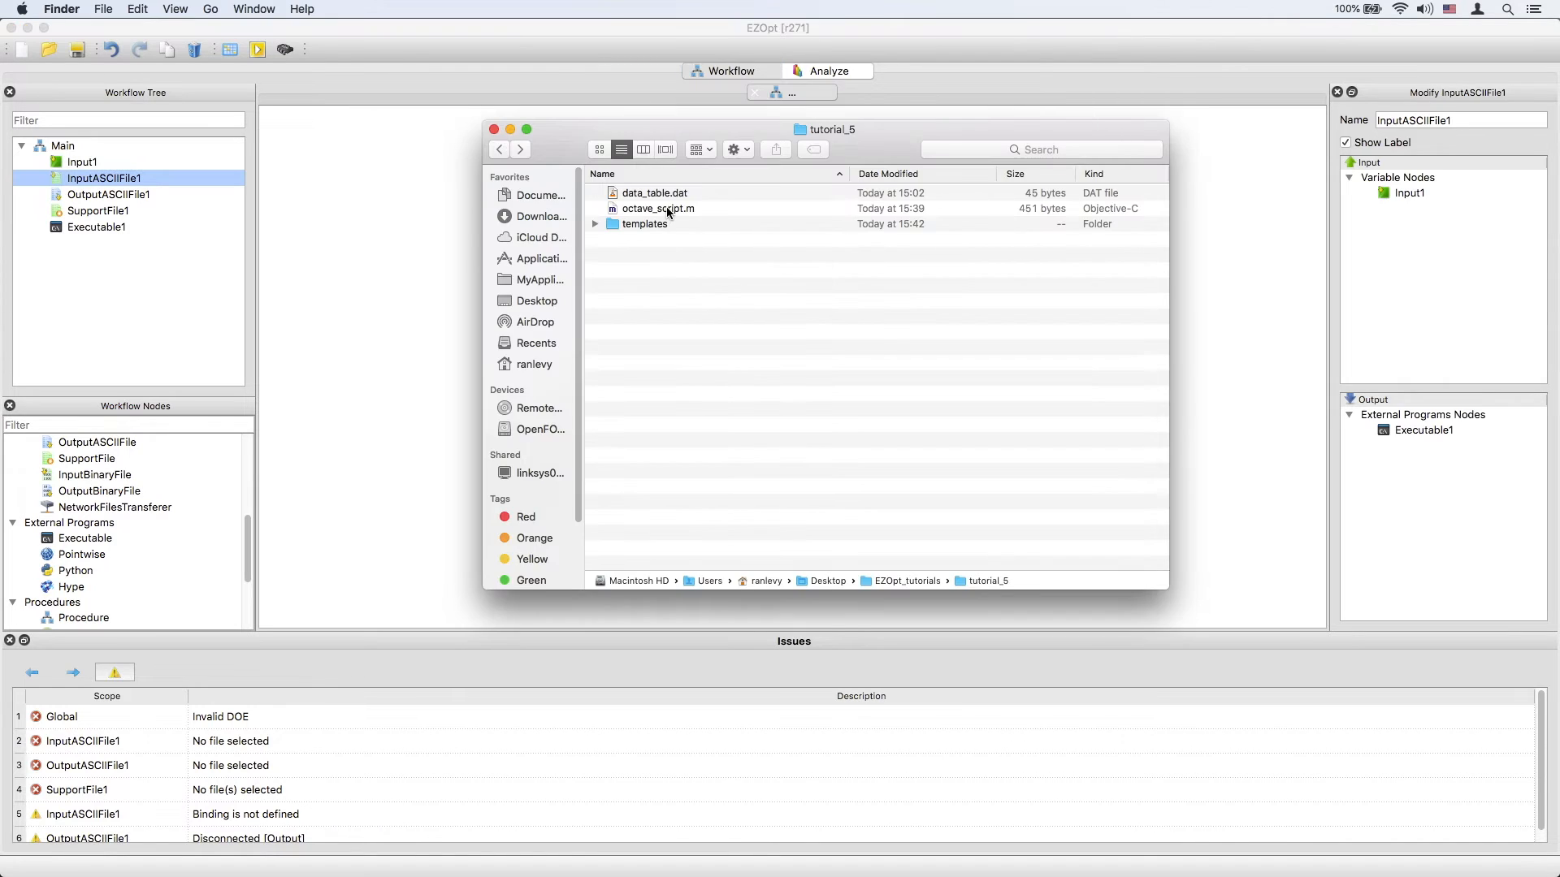
Open octave_script.m in TextEdit to review the script, then close it.
right_click(642, 208)
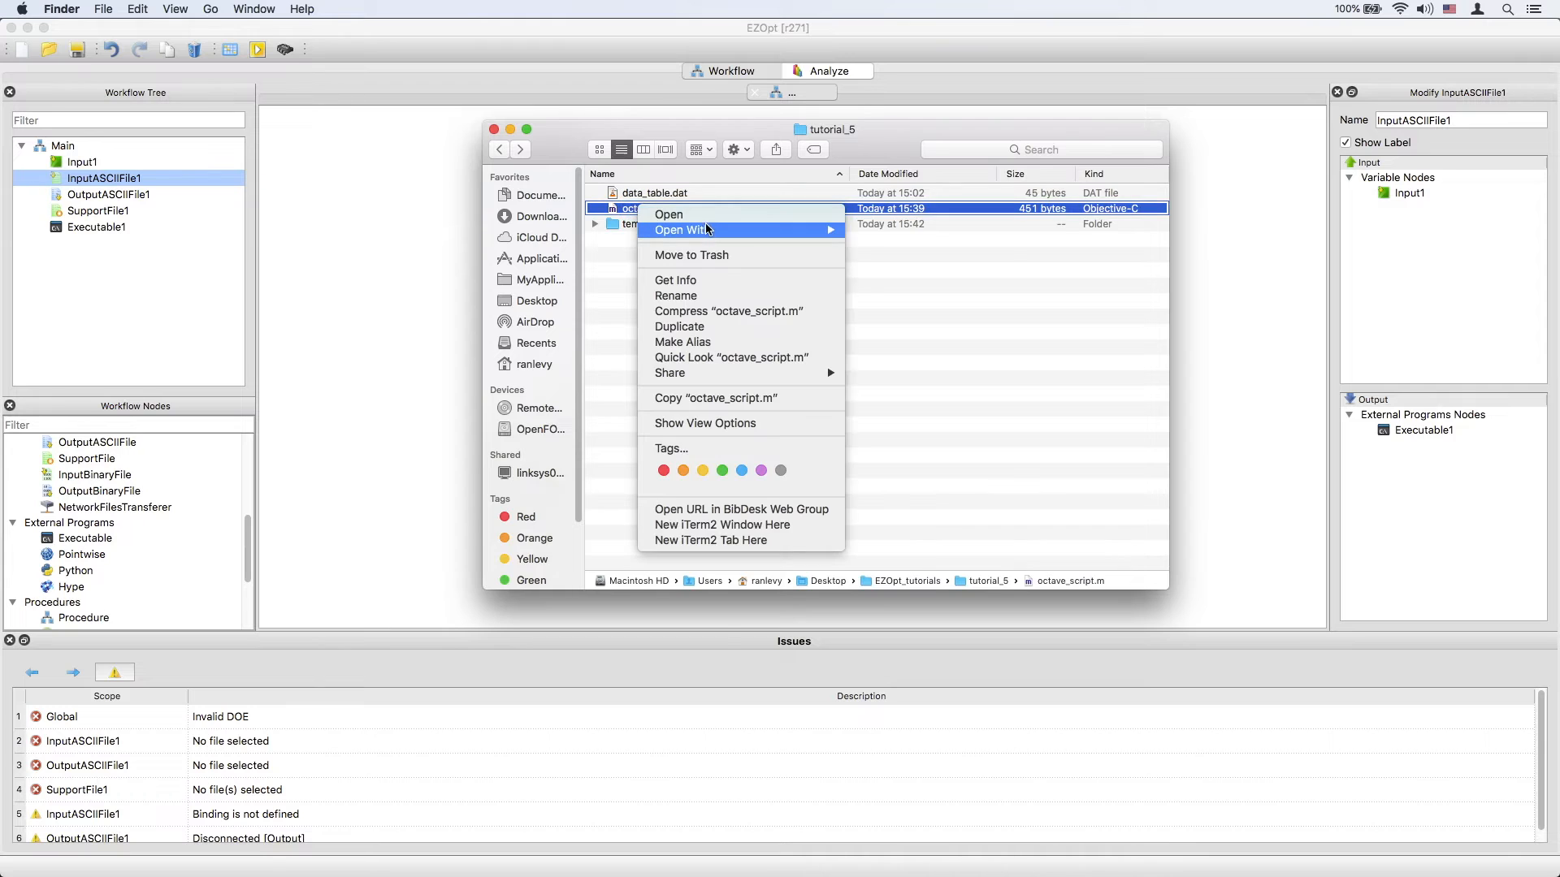
mouse_move(707, 230)
left_click(914, 413)
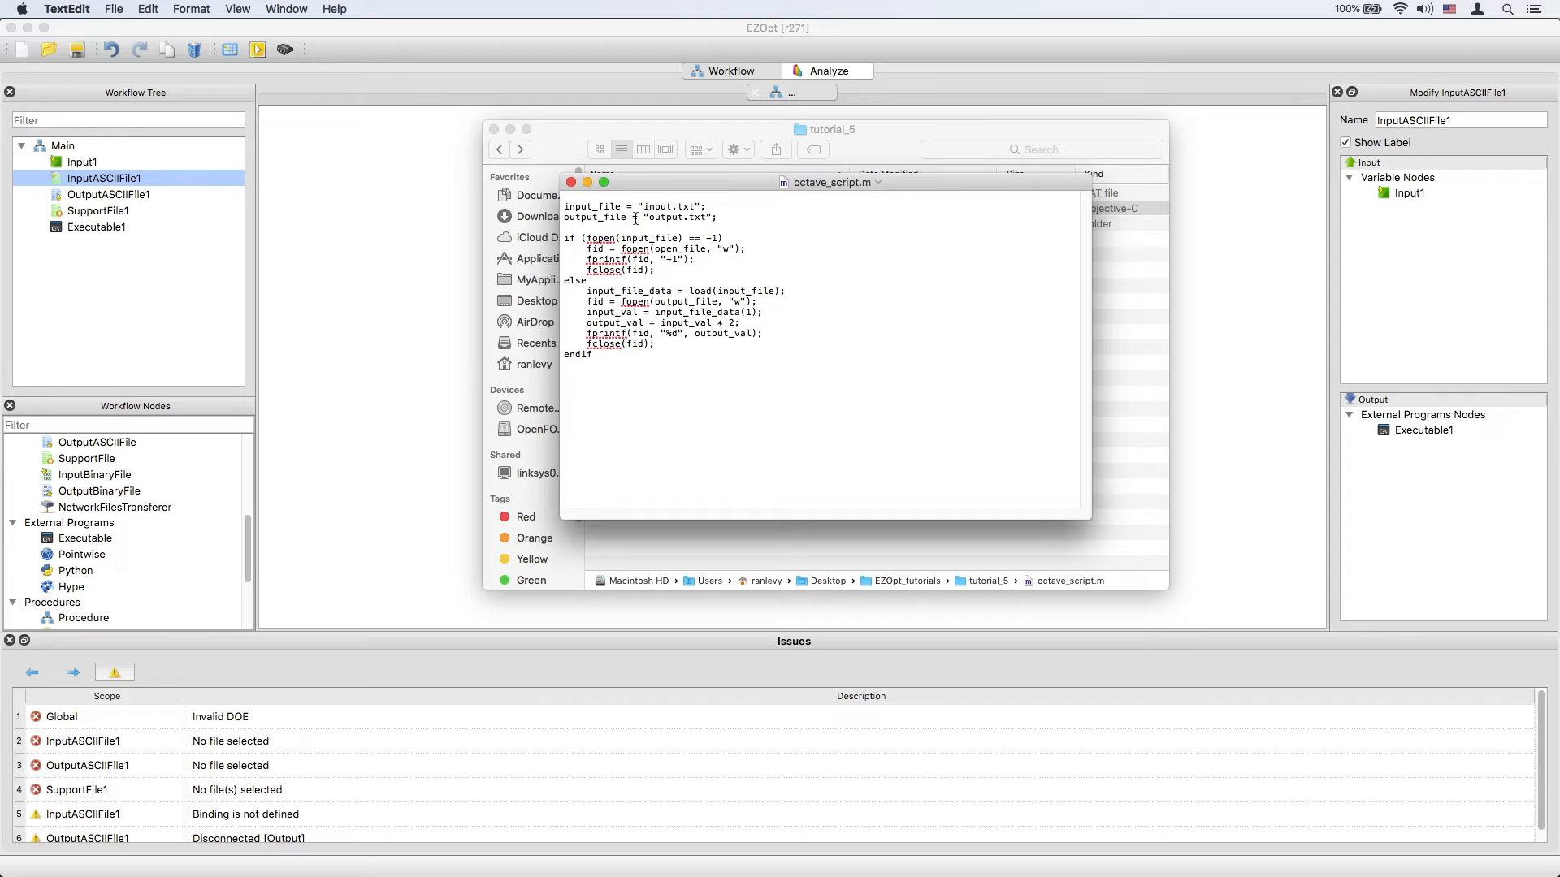
left_click(571, 183)
Create a folder named executables_and_scripts, move octave_script.m into it, and close the Finder window.
right_click(633, 275)
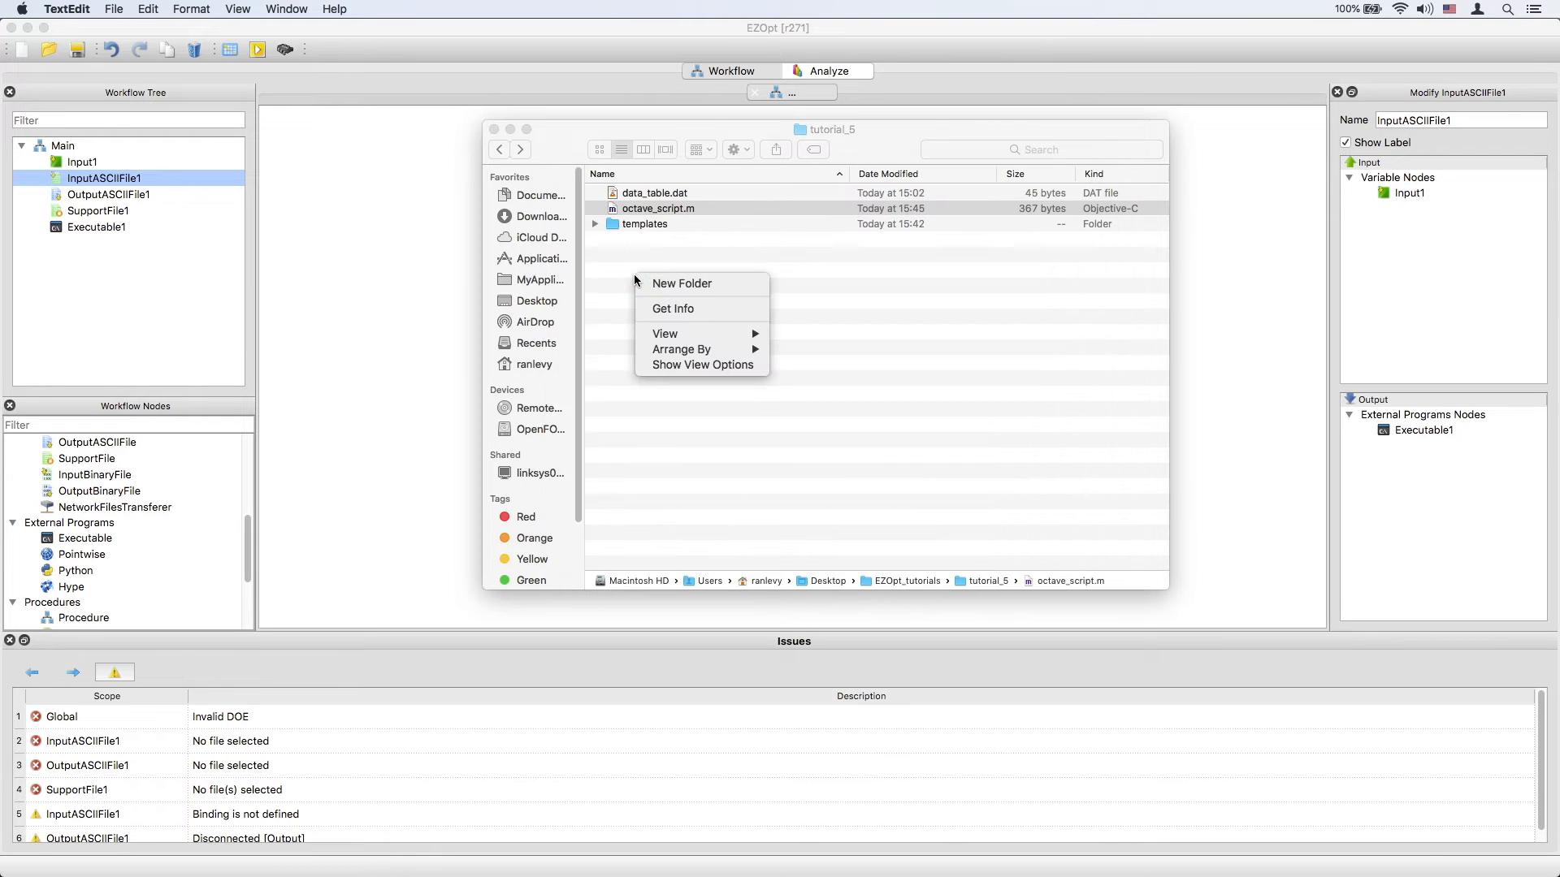
key("Escape")
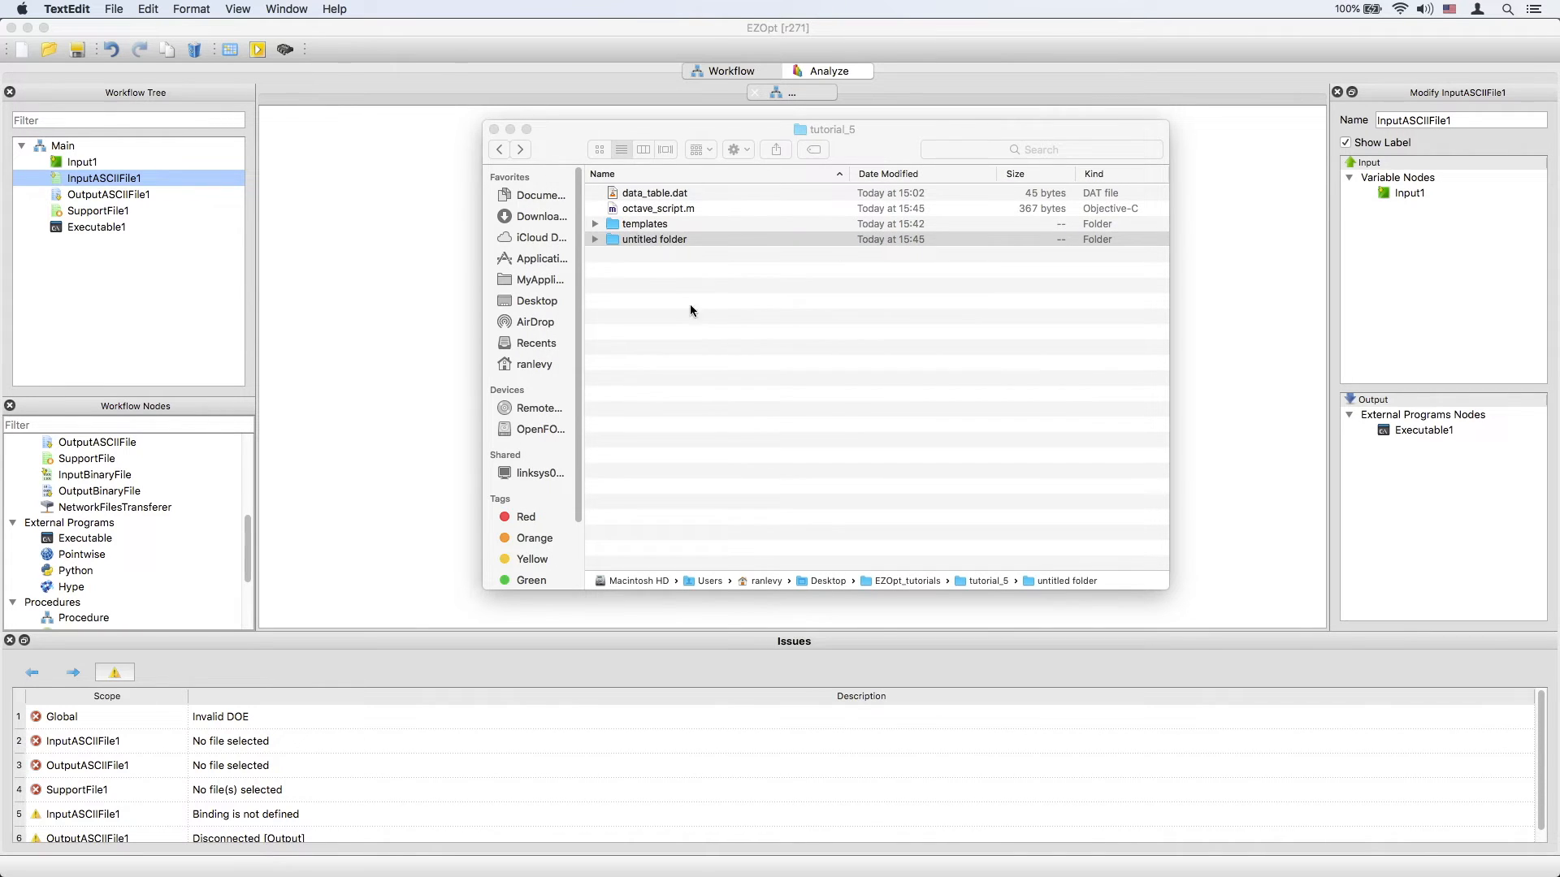
left_click(655, 239)
type("ex")
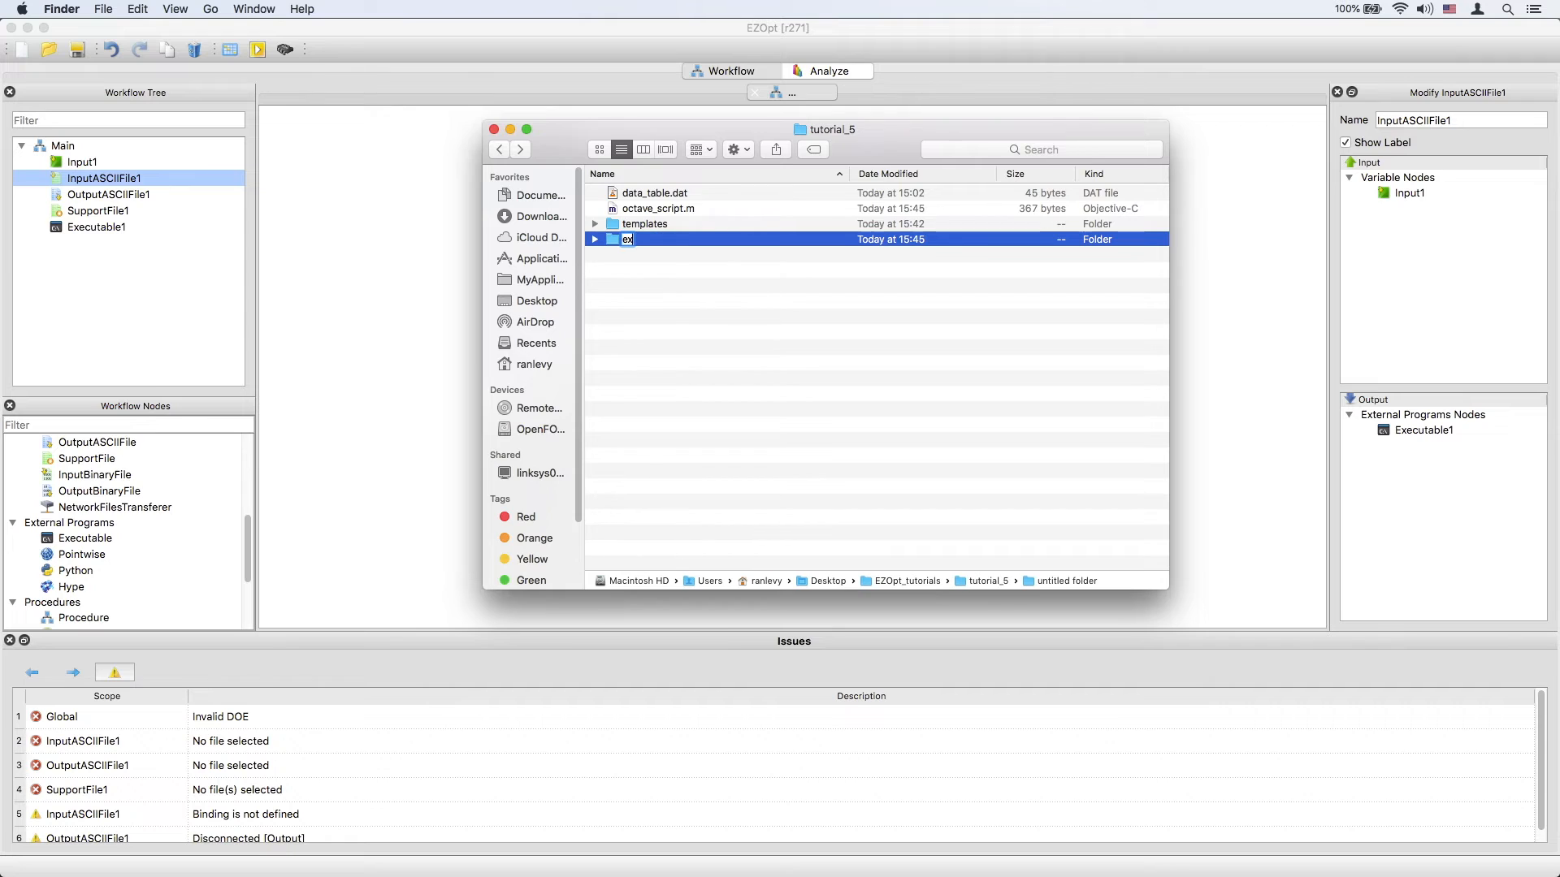
type("ecutables_a")
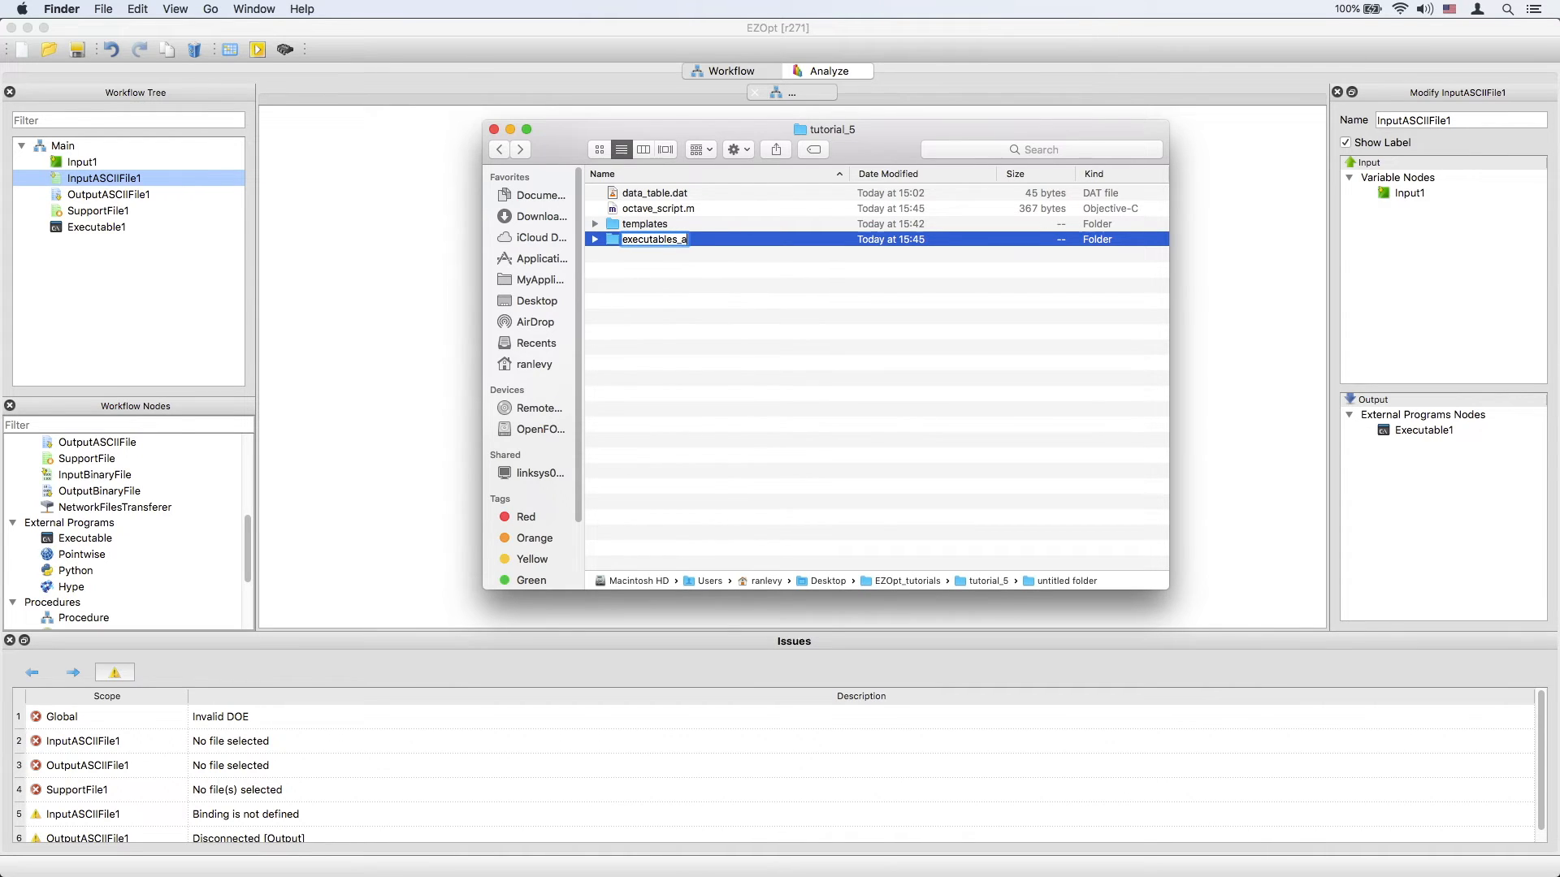
type("nd_scripts")
key("Return")
left_click_drag(668, 225, 669, 206)
left_click(494, 130)
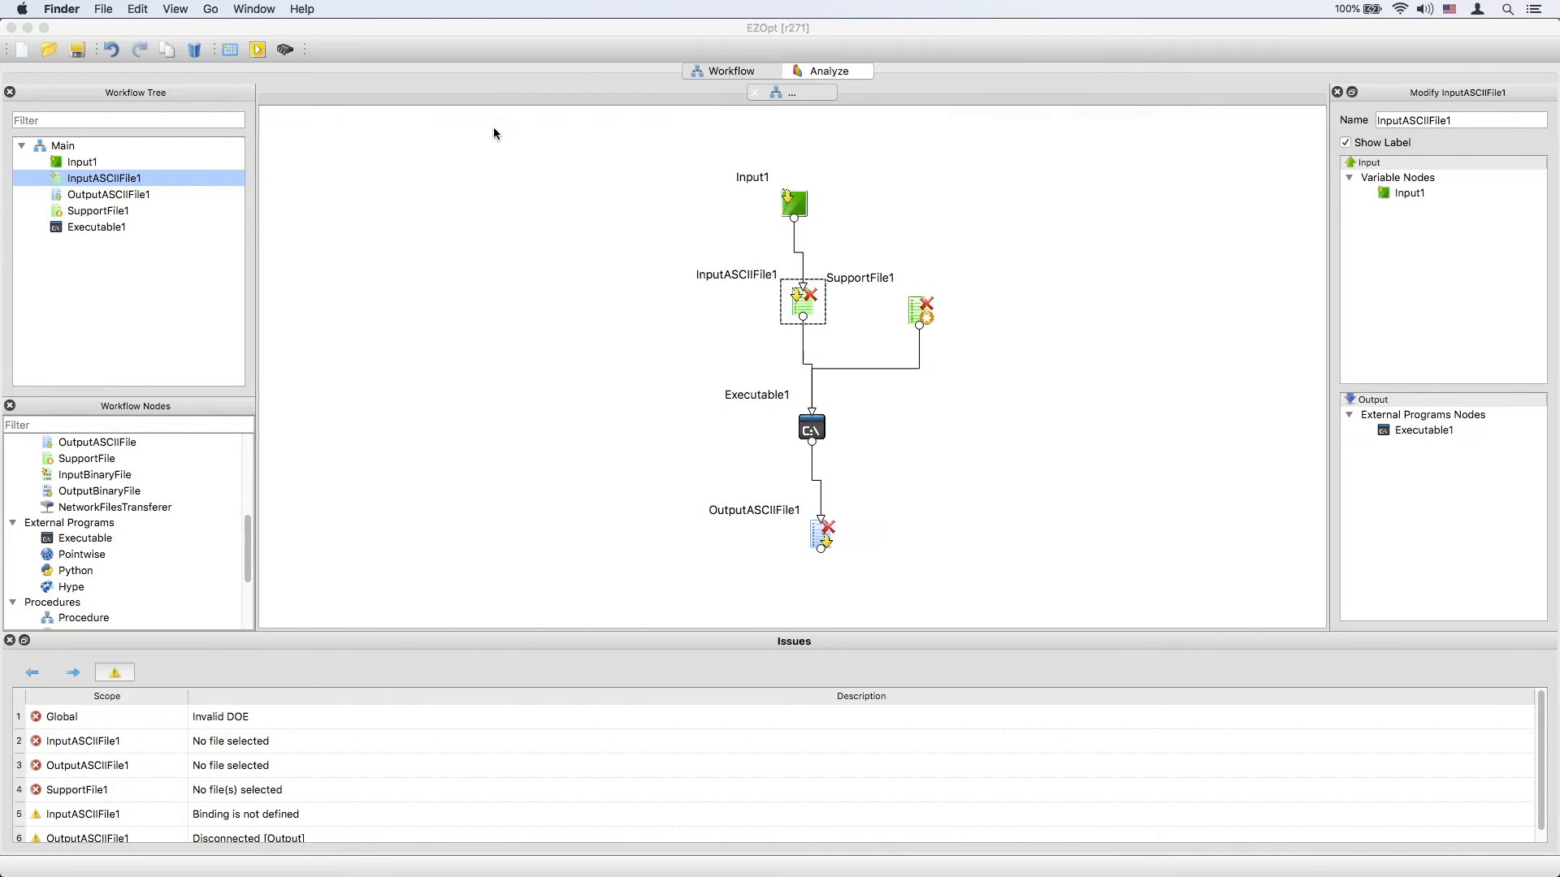
Set InputASCIIFile1's file to input.txt from the templates folder.
left_click(801, 296)
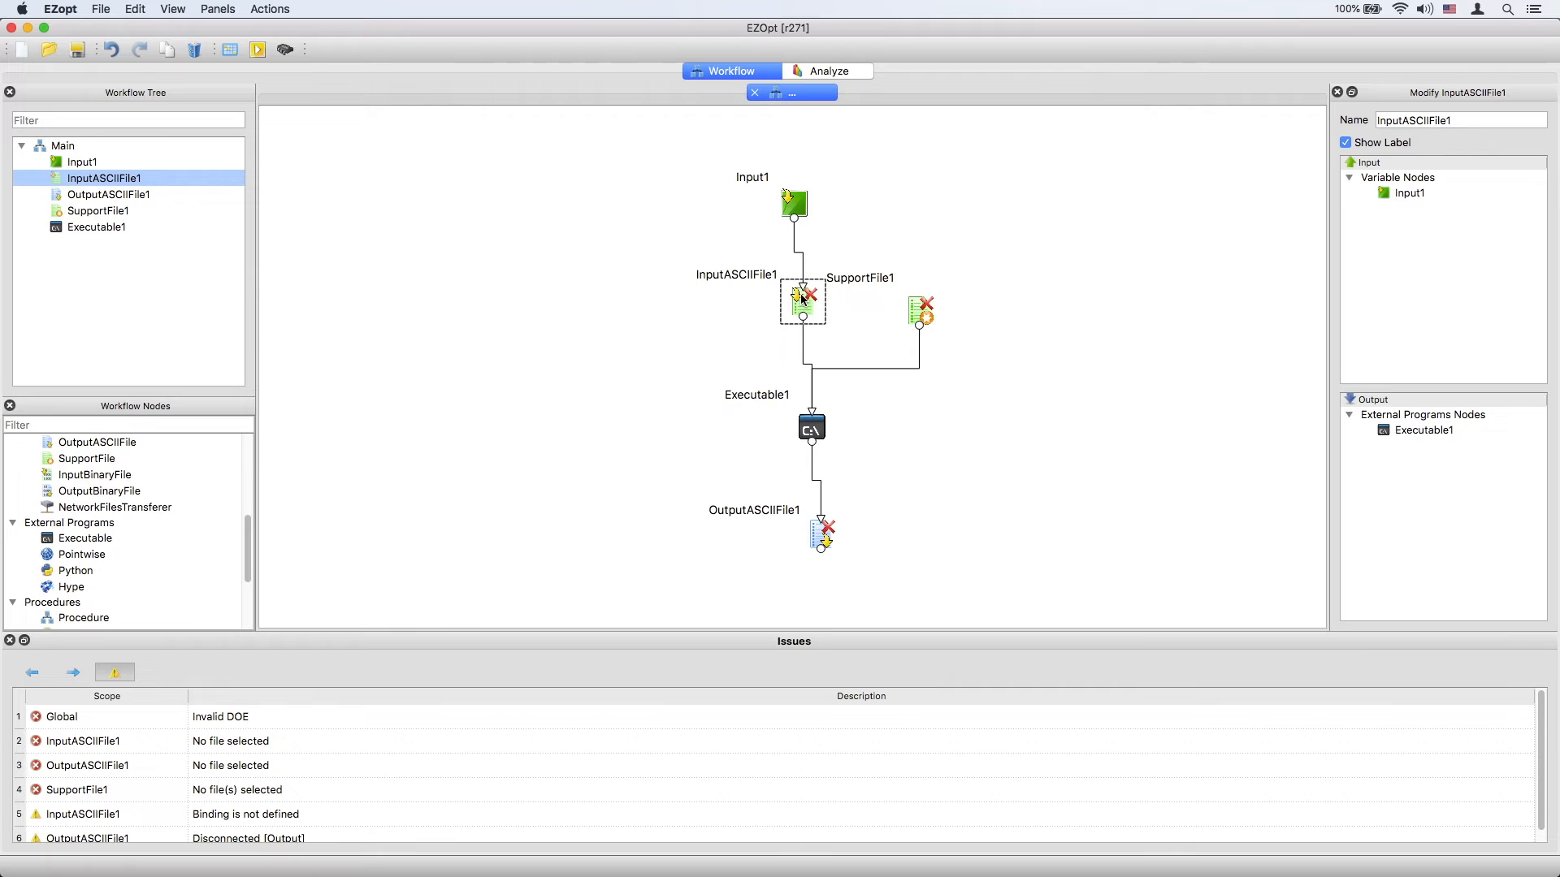
double_click(802, 299)
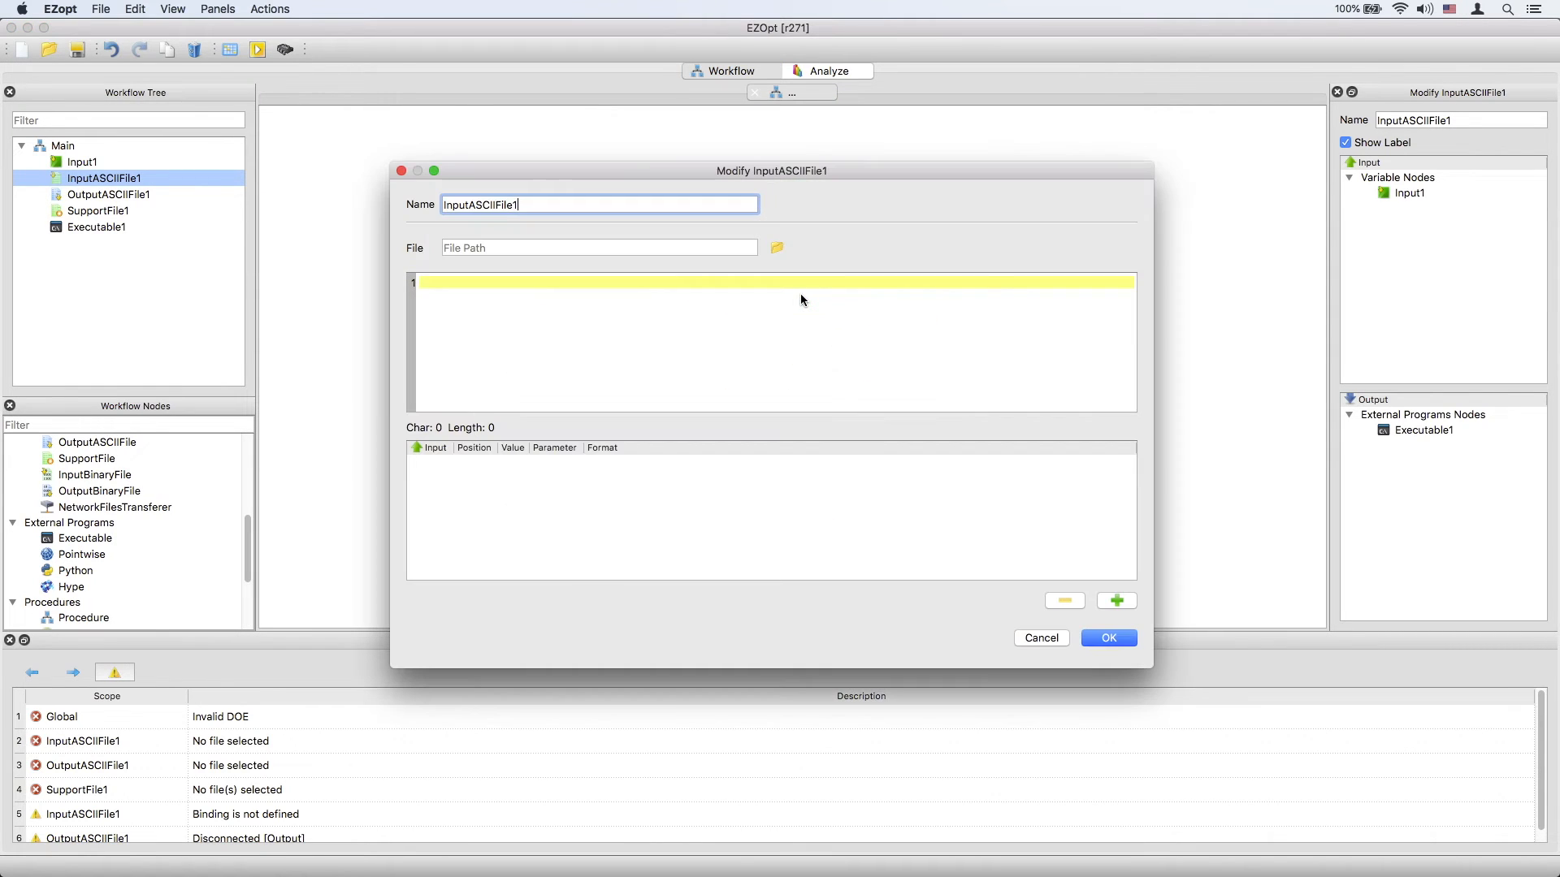
left_click(776, 248)
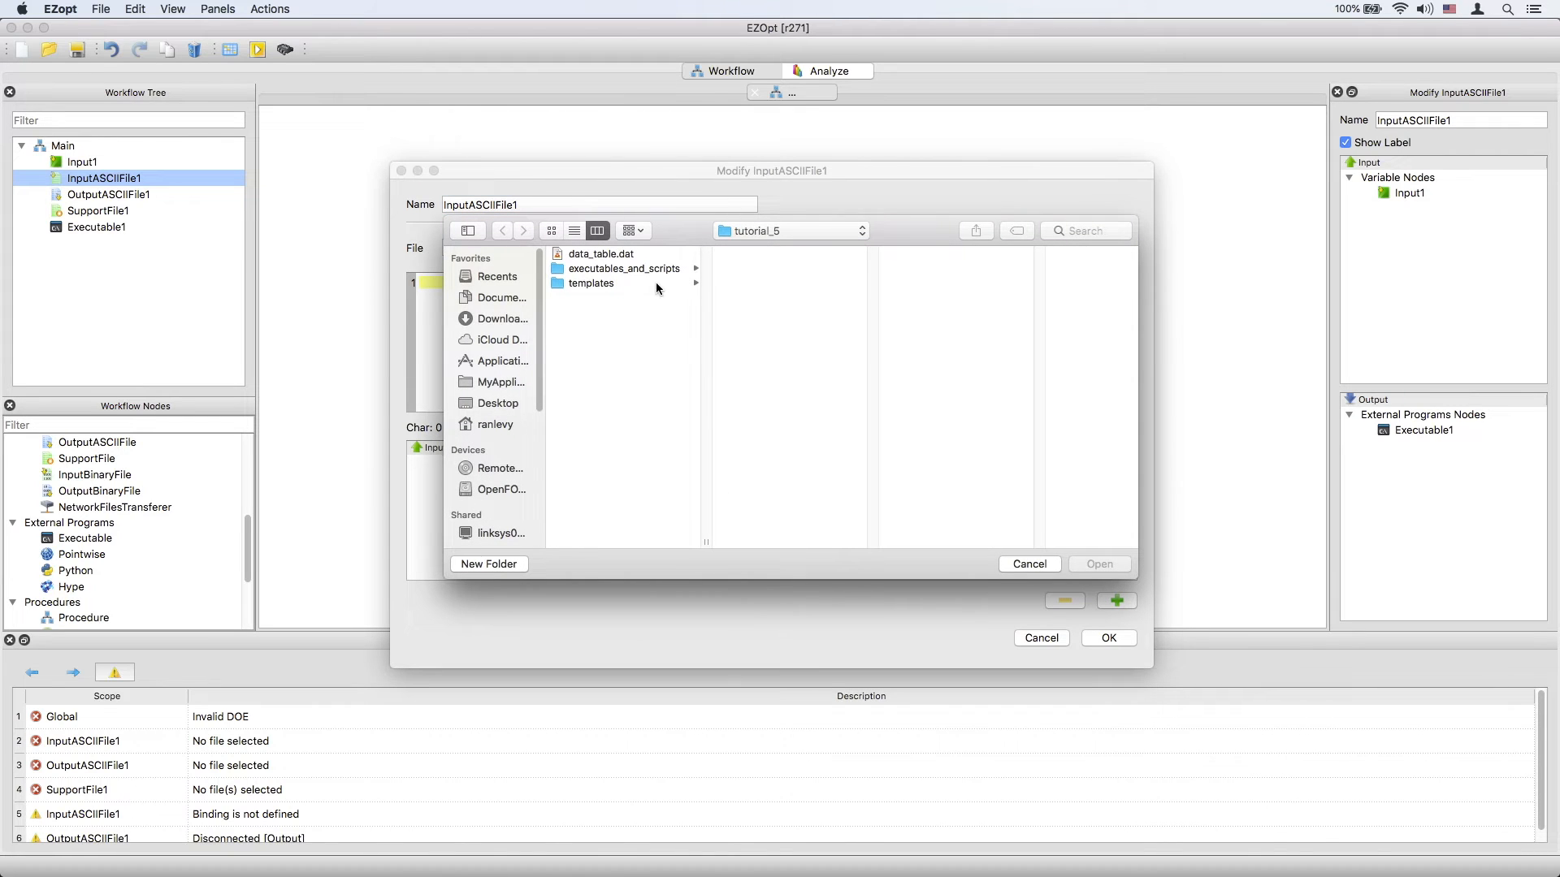
left_click(649, 284)
left_click(752, 255)
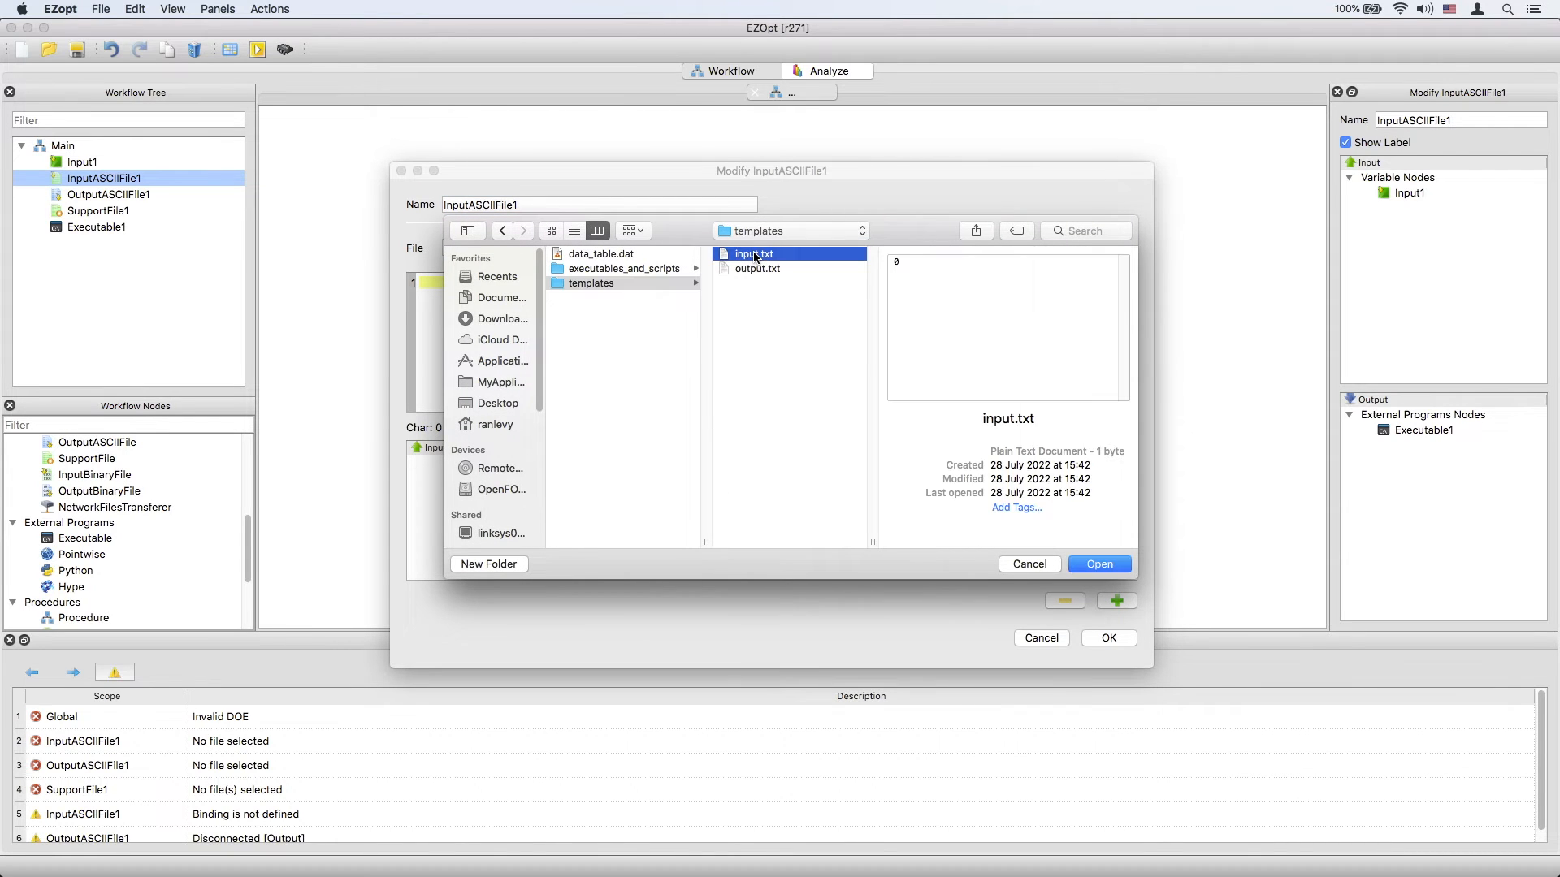
left_click(1087, 562)
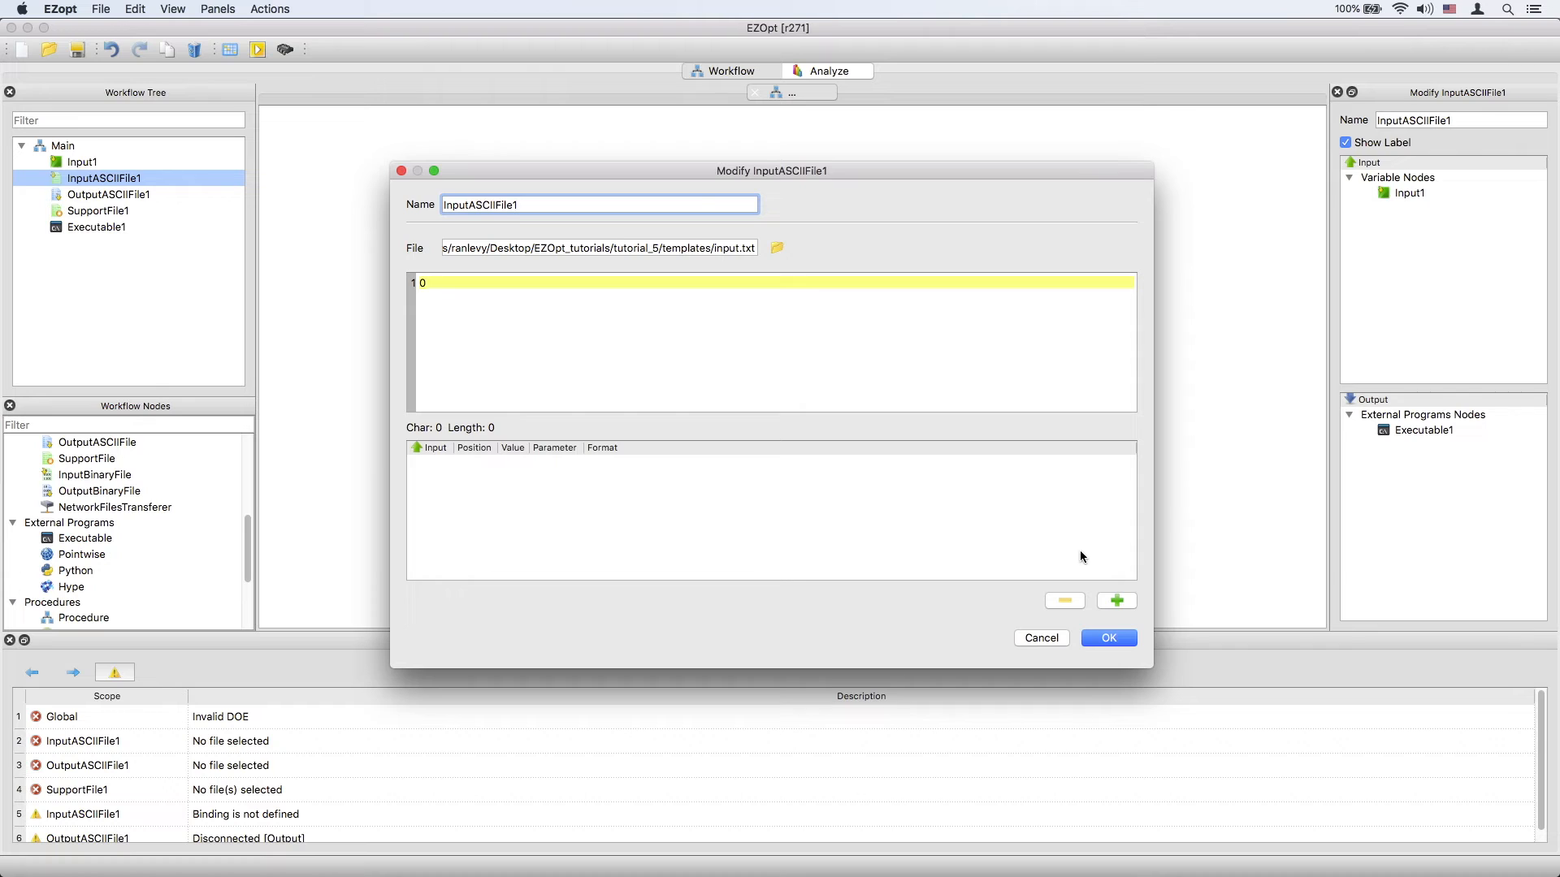
Add a binding row to InputASCIIFile1 and link it to the Input1 variable.
left_click(1116, 601)
left_click_drag(390, 353, 97, 342)
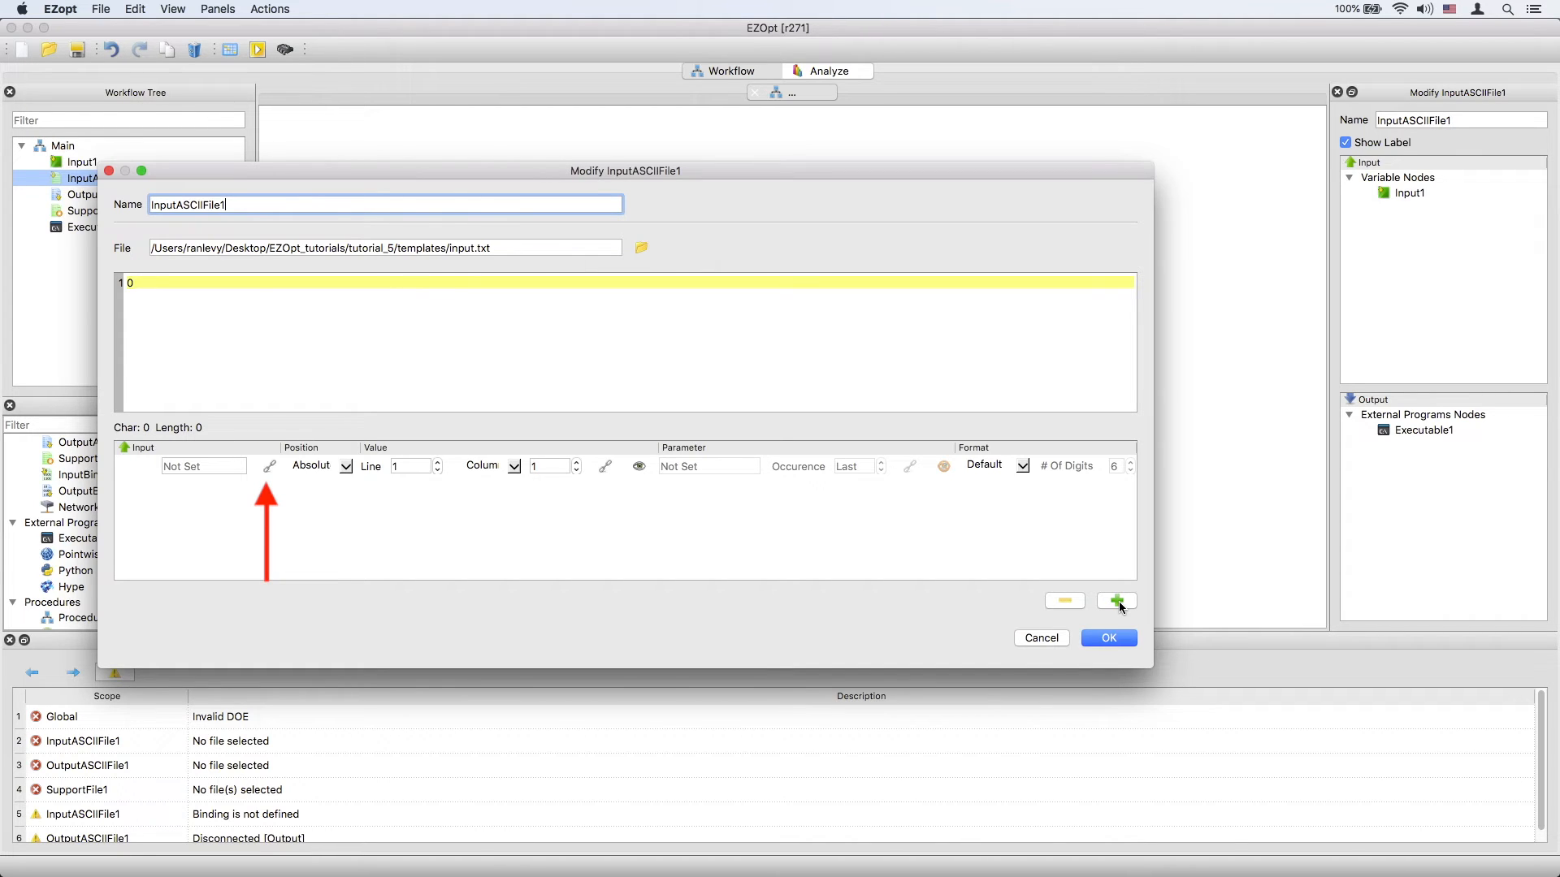
left_click(269, 466)
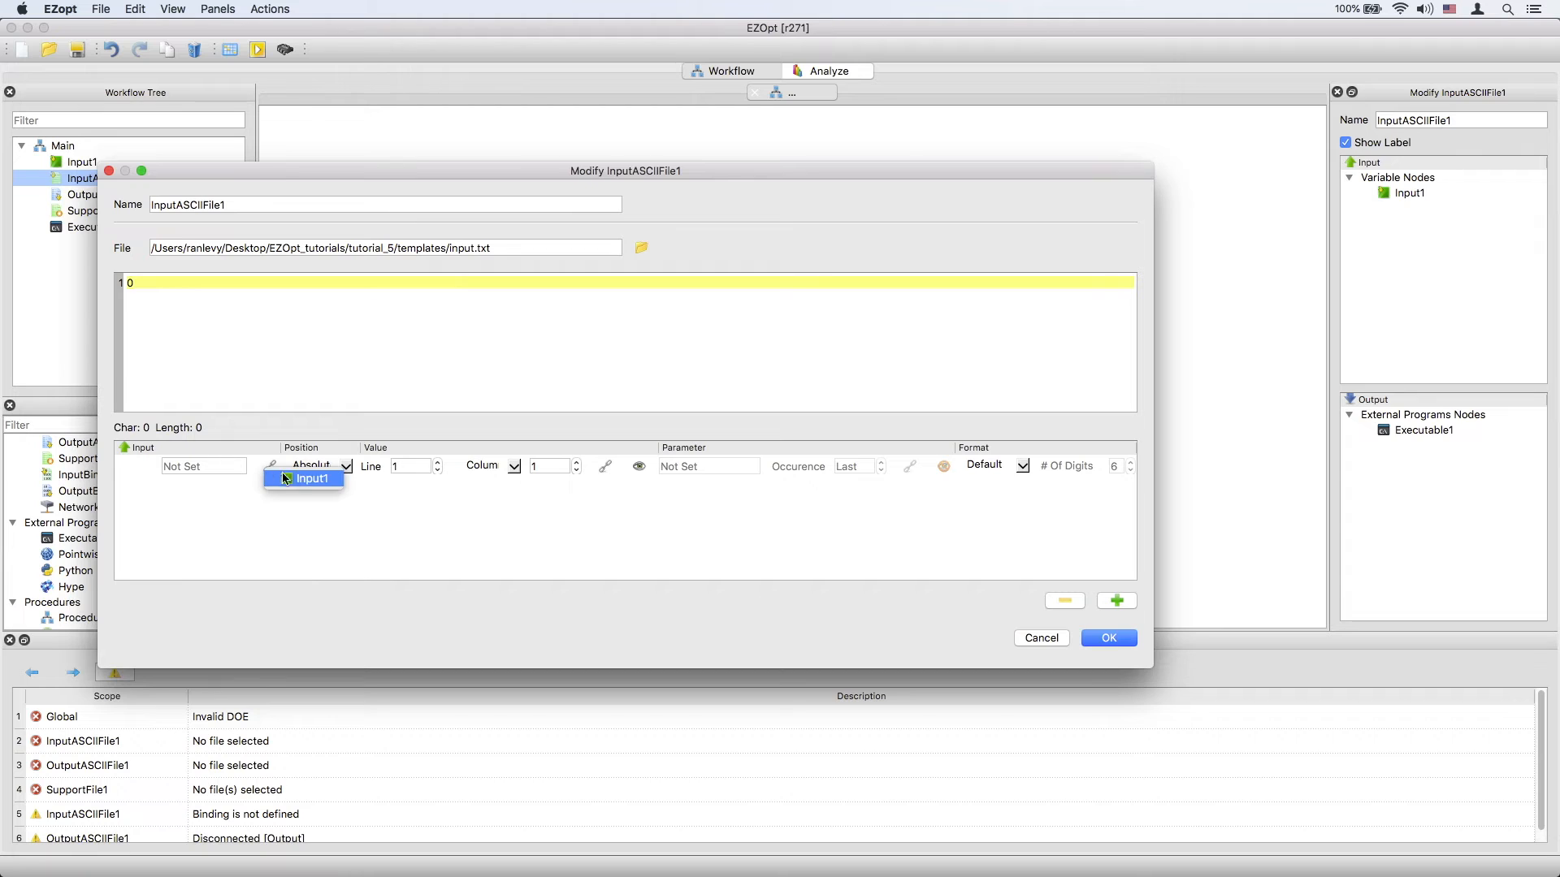
left_click(301, 480)
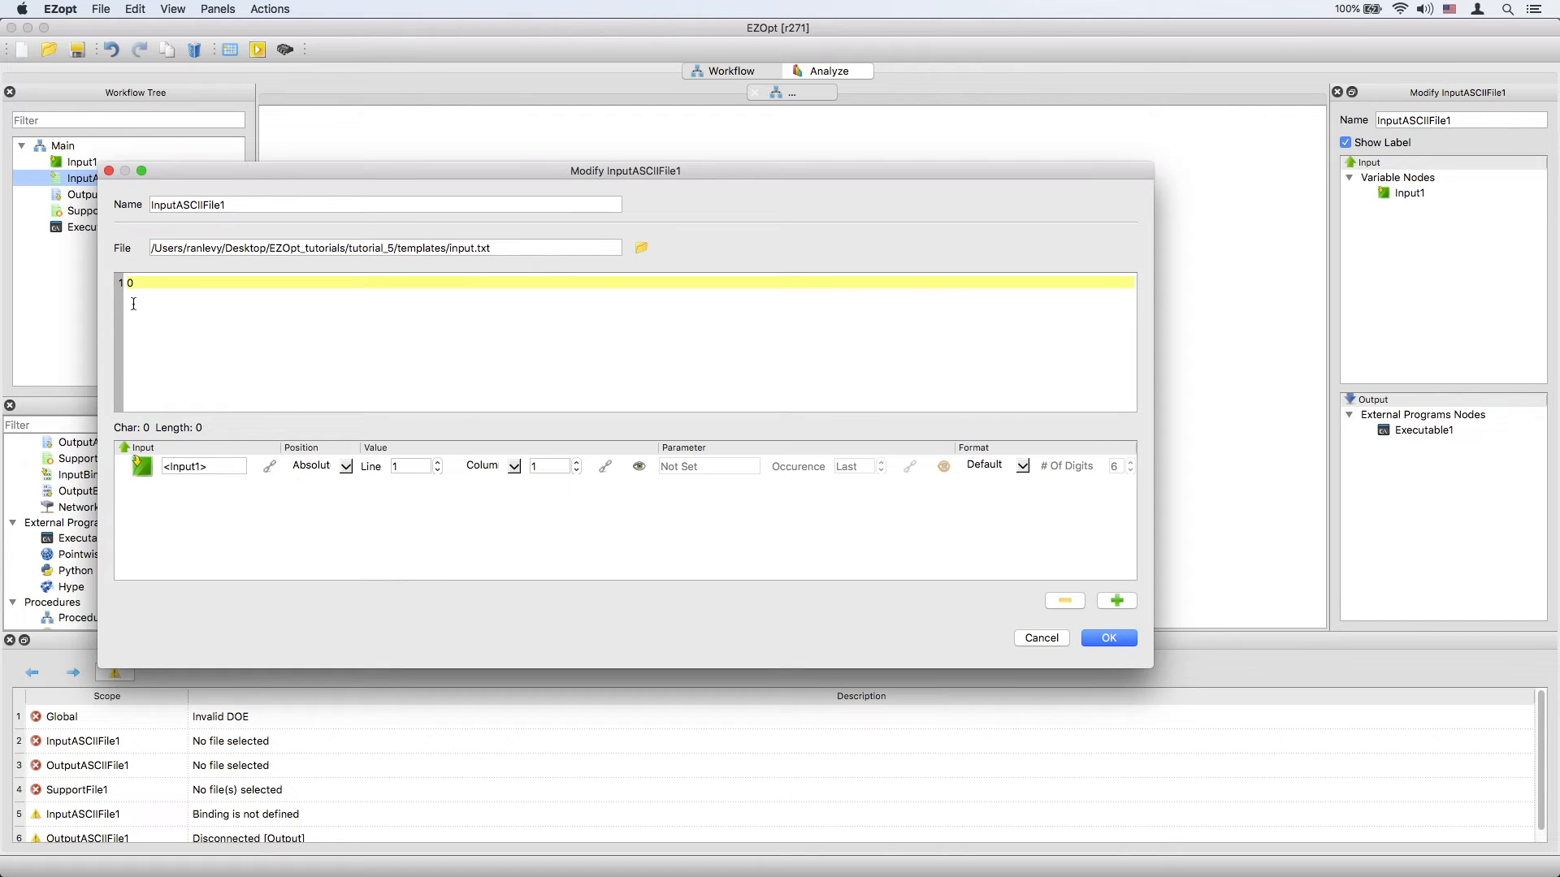
Link the binding's value position to the 0 on line 1 of the file and confirm the dialog.
left_click_drag(134, 283, 123, 284)
left_click(606, 468)
left_click(606, 468)
left_click(641, 494)
left_click(1109, 639)
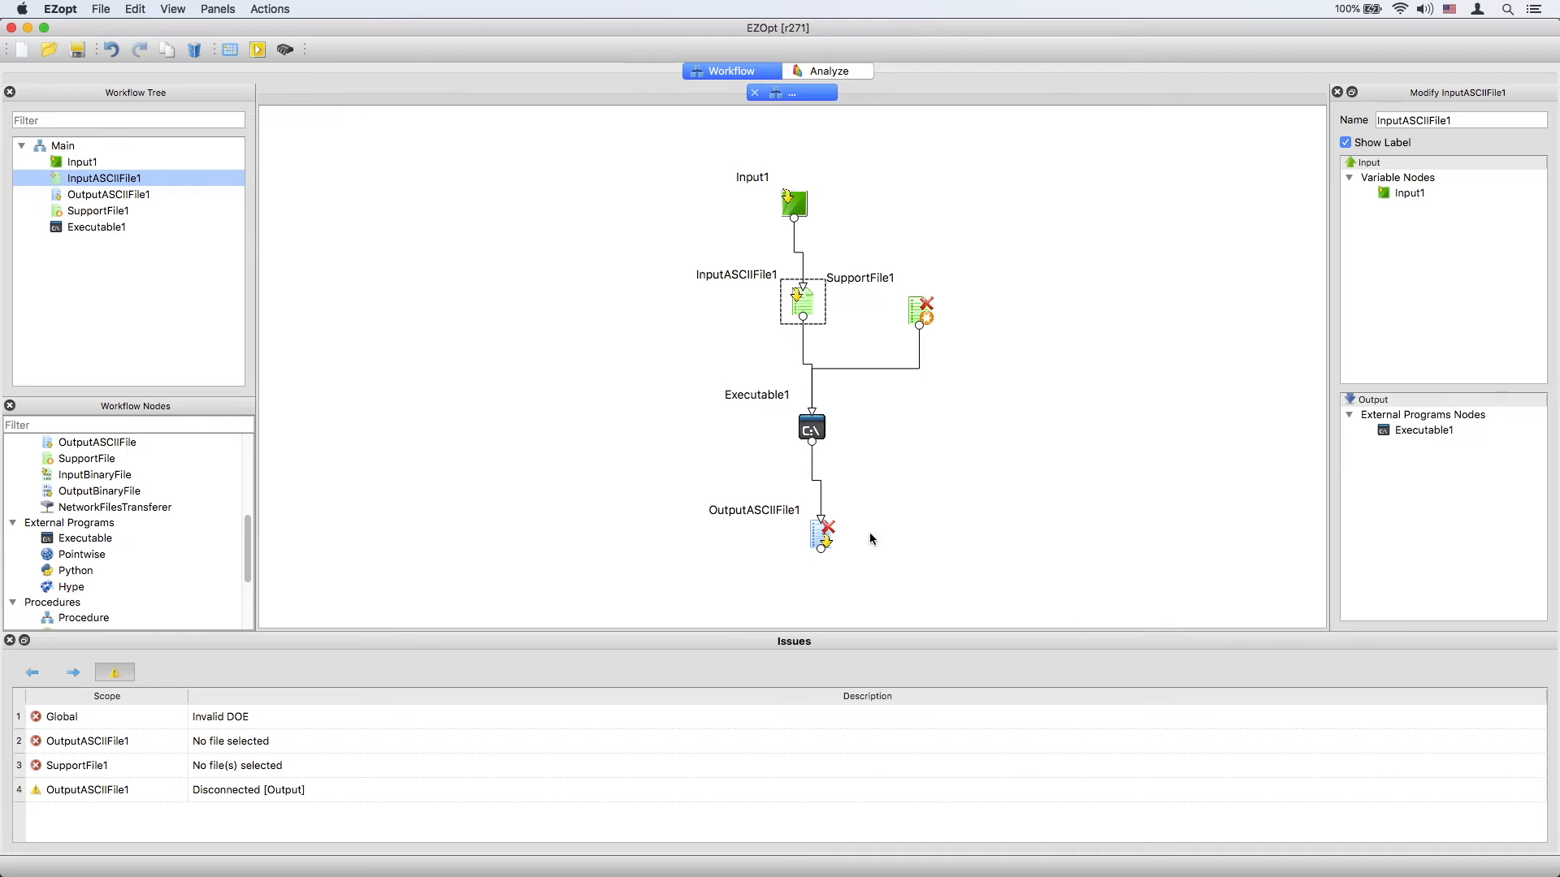
Set OutputASCIIFile1's file to output.txt from the templates folder and add a binding row.
double_click(819, 533)
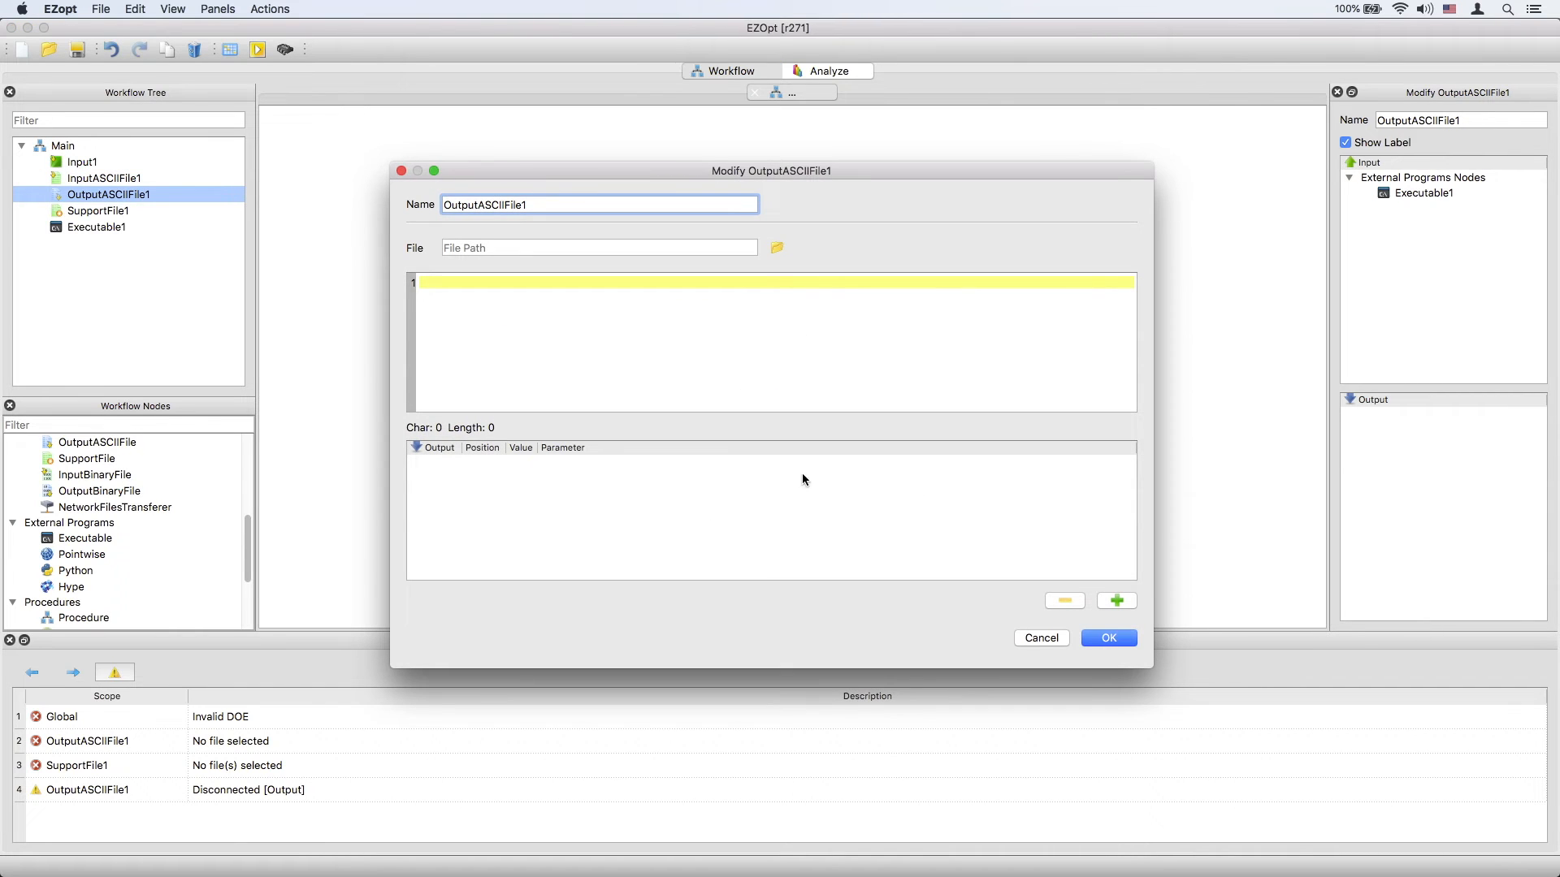
left_click(776, 249)
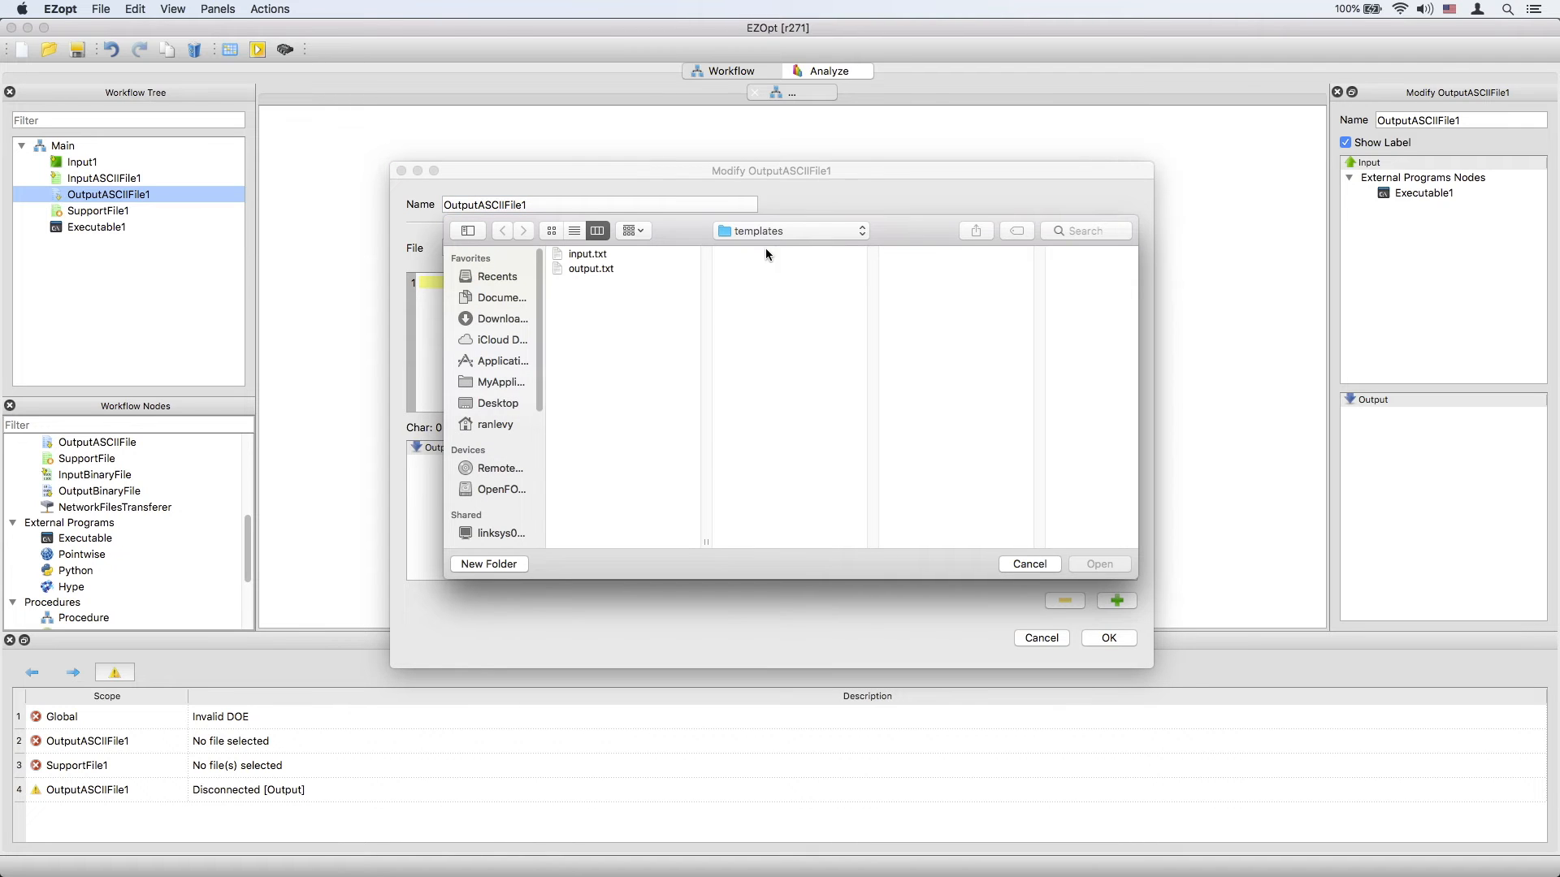
left_click(598, 270)
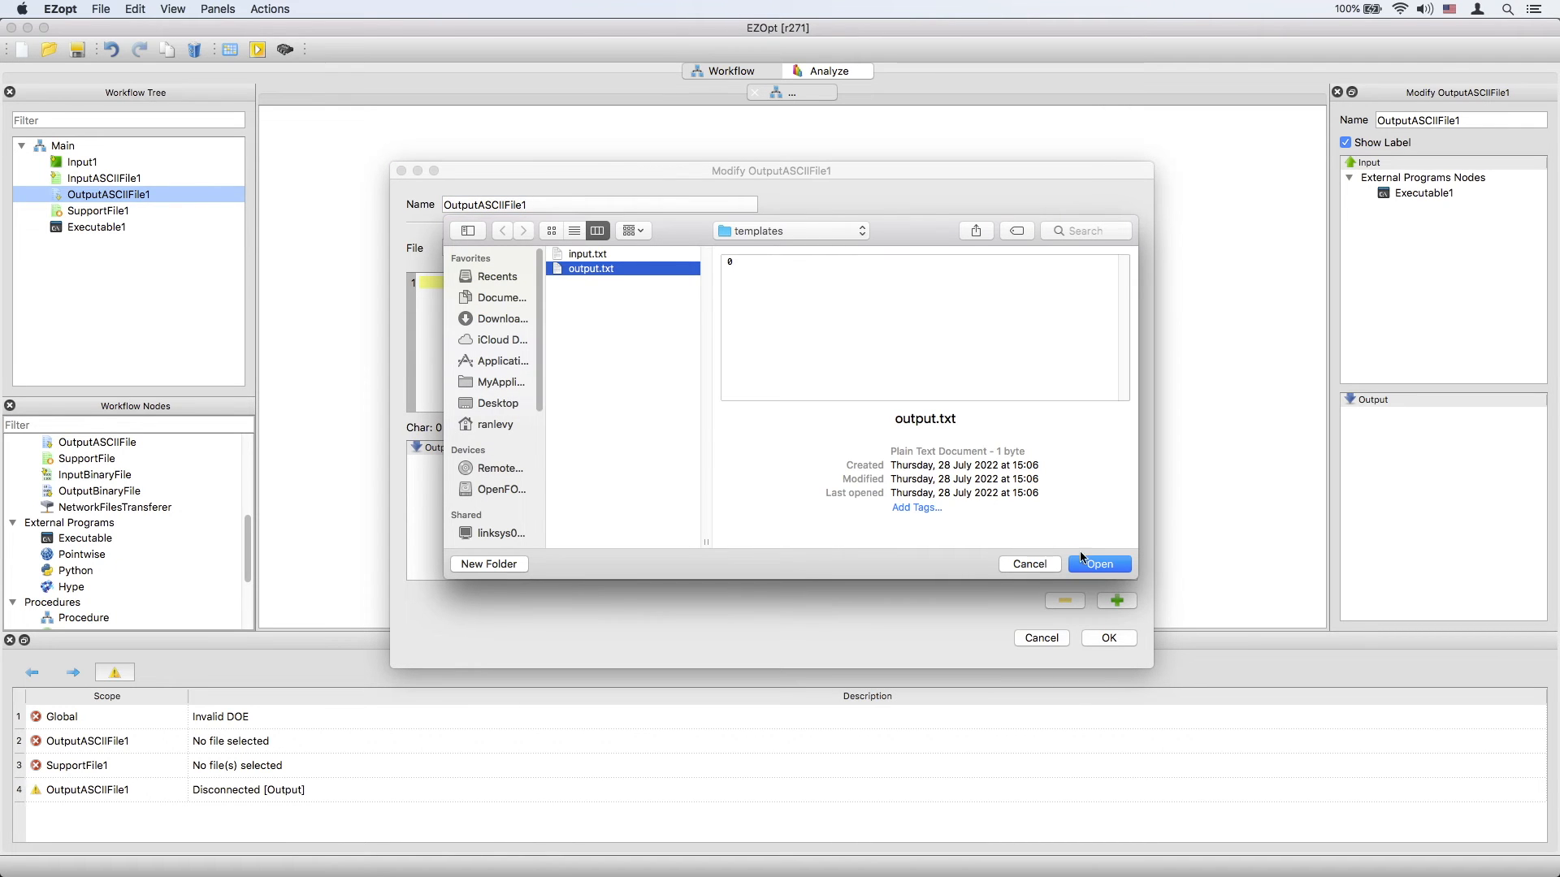
left_click(1096, 564)
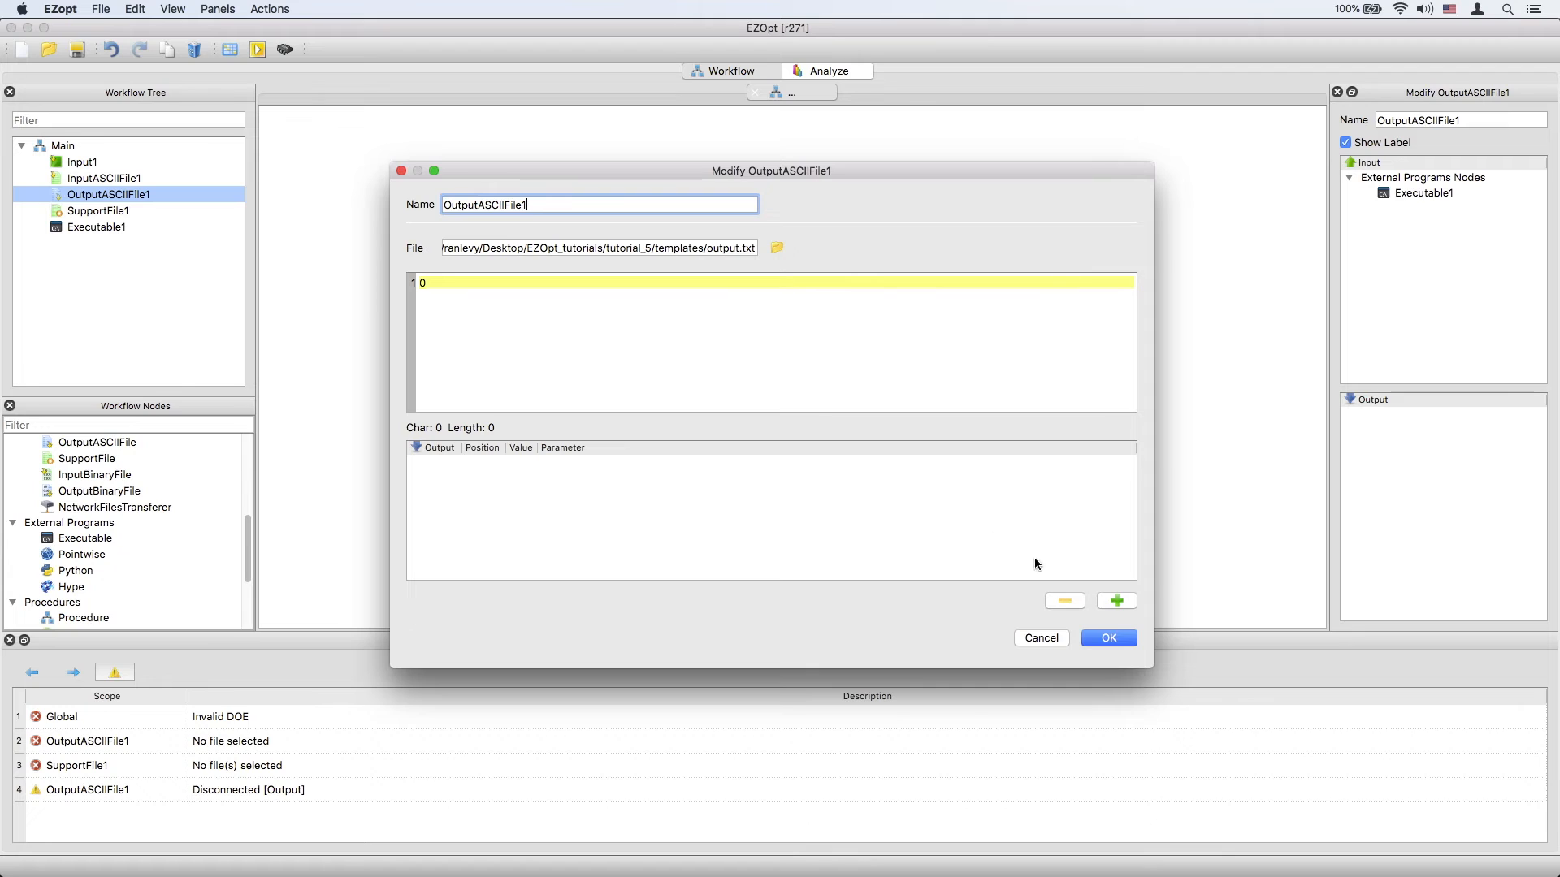
left_click(1119, 598)
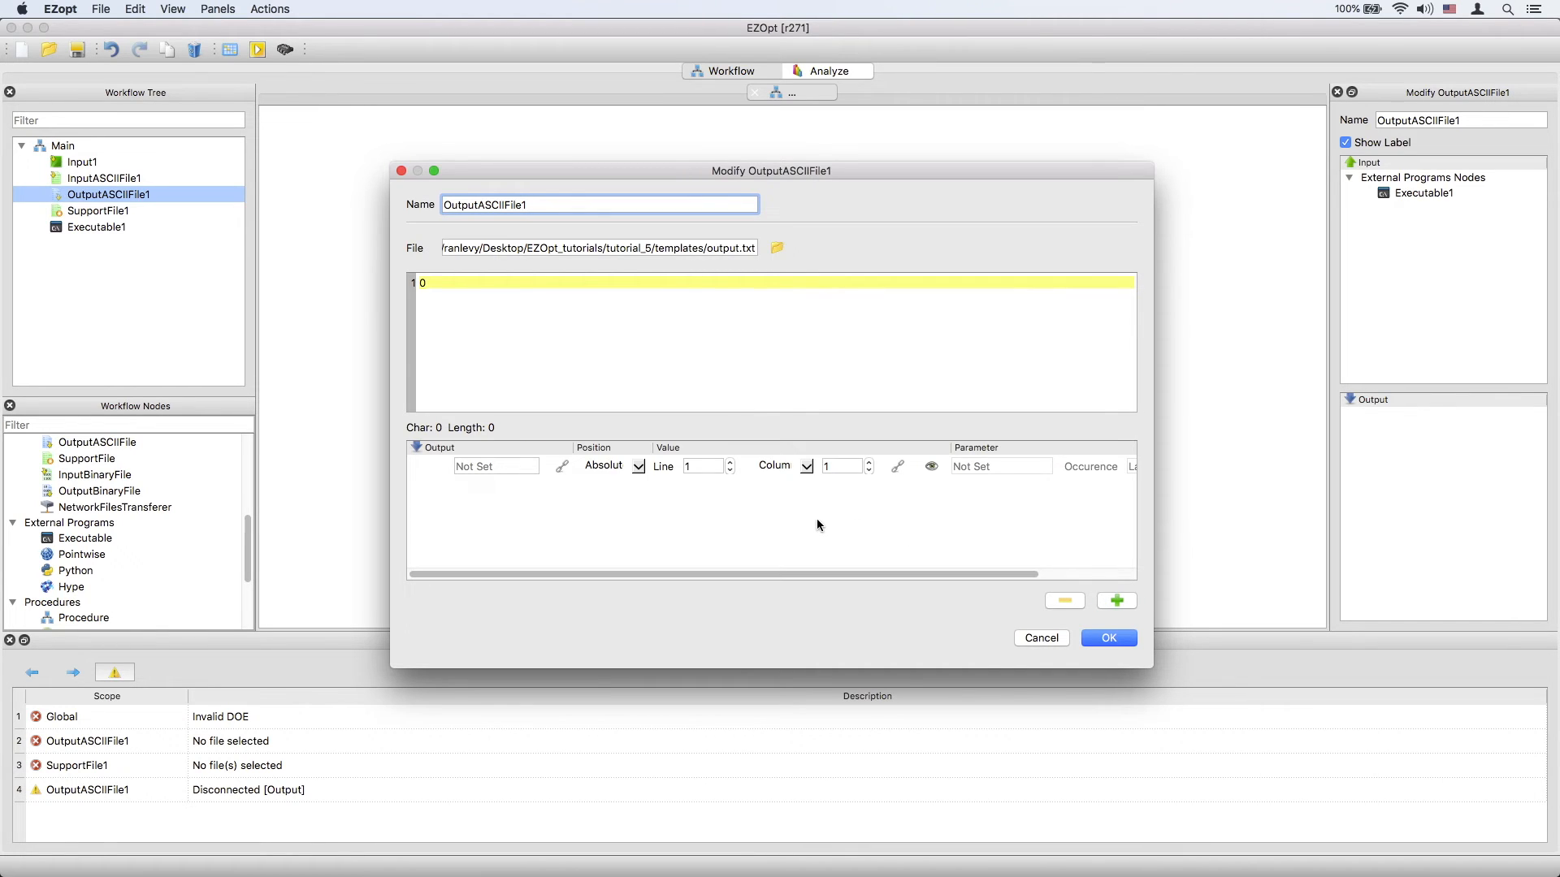
left_click(1110, 638)
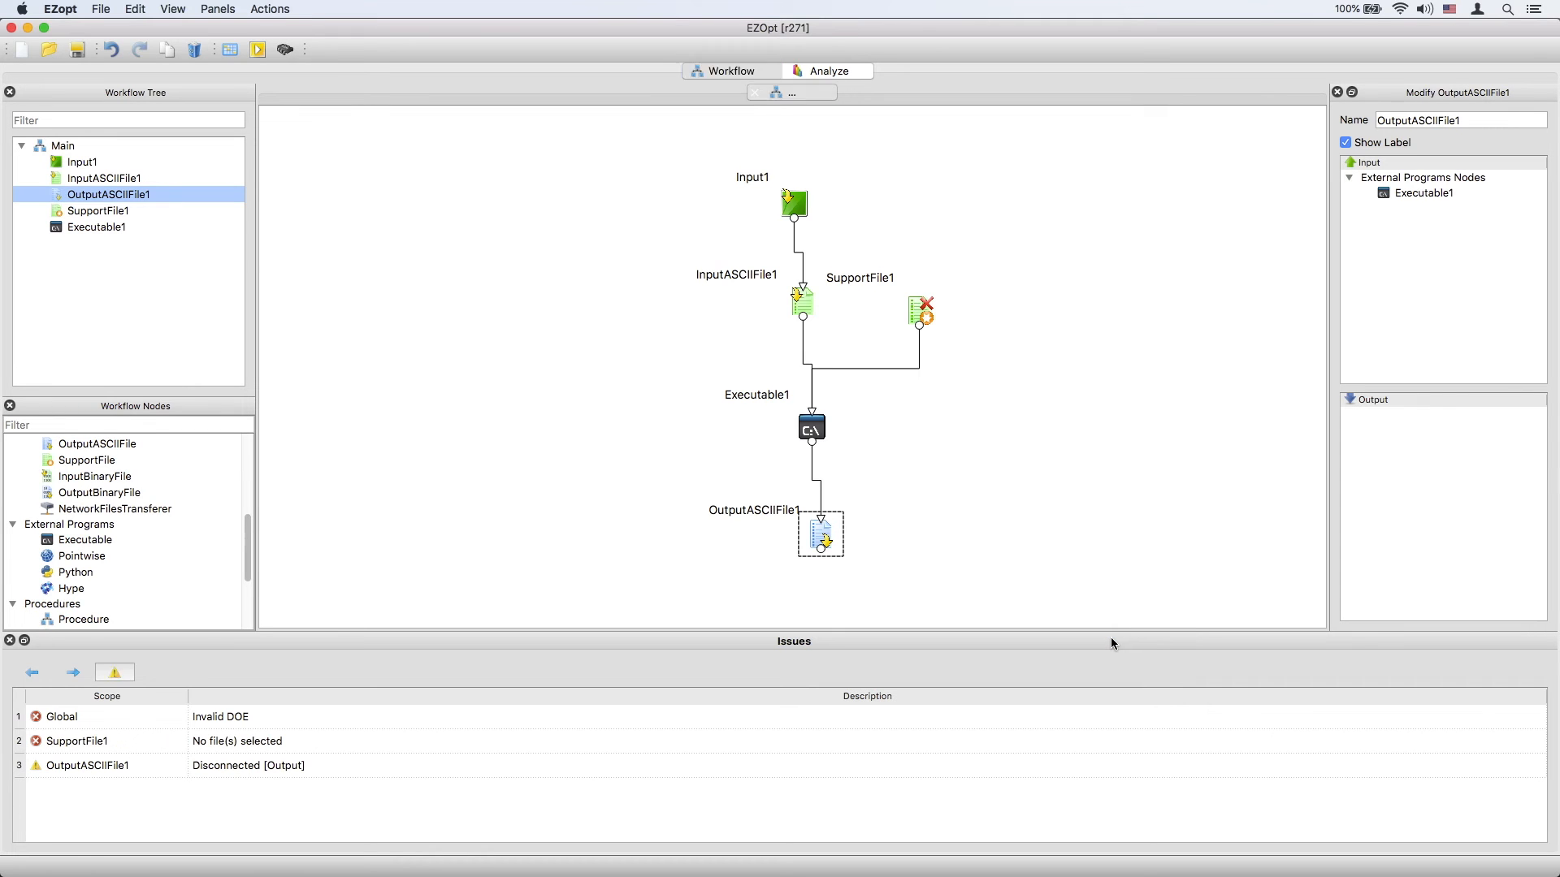
Add an Output variable node below OutputASCIIFile1 on the canvas.
scroll(200, 525, "up", 5)
left_click_drag(63, 476, 824, 608)
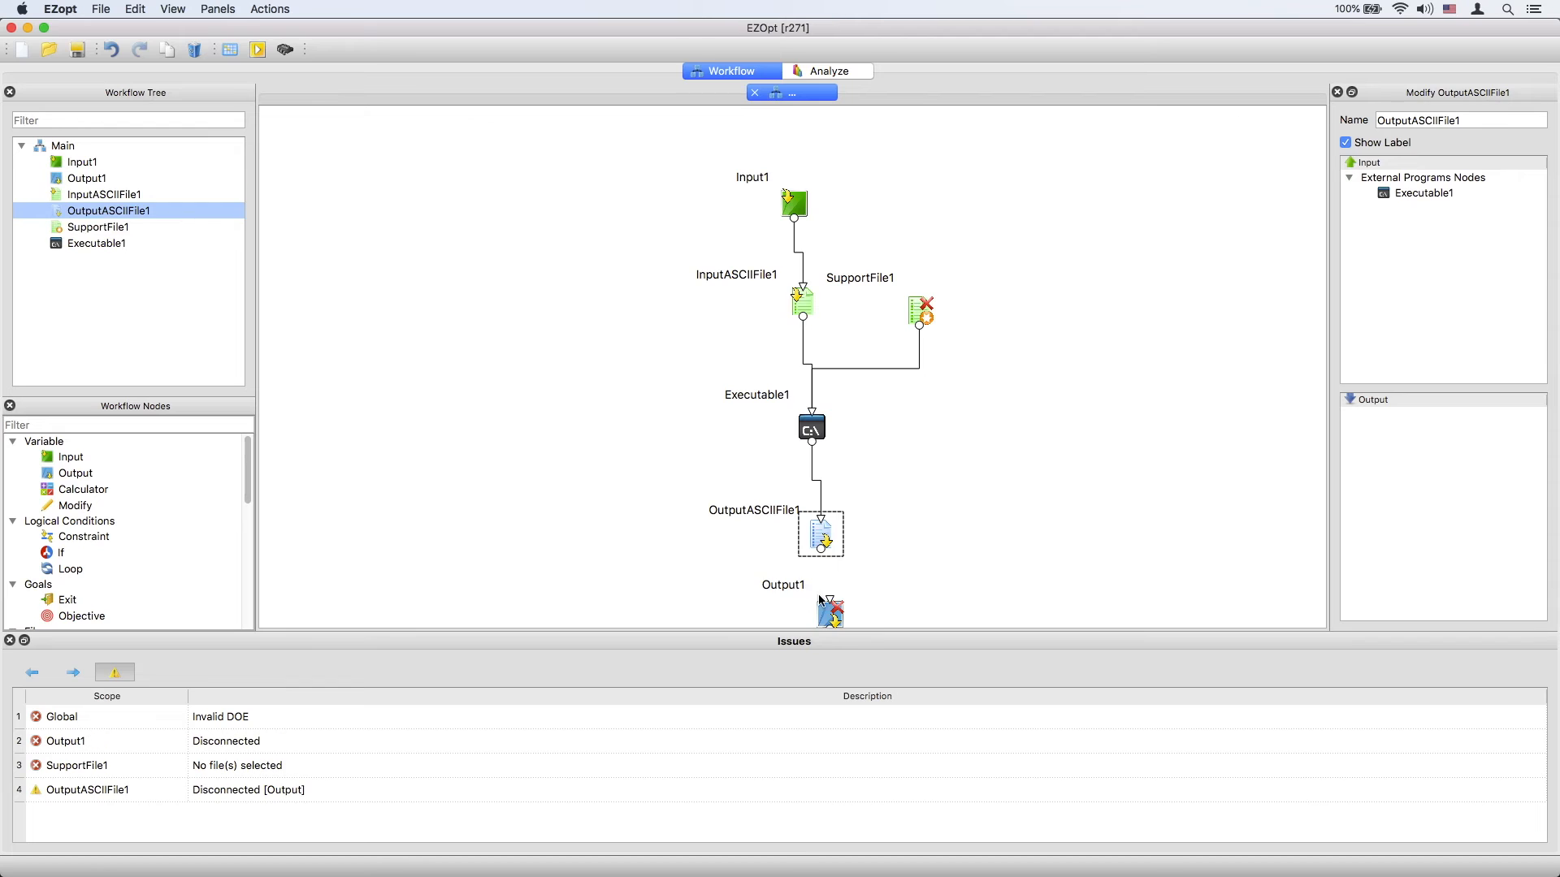
Link OutputASCIIFile1's binding row to the Output1 variable.
double_click(821, 532)
left_click(563, 468)
left_click(596, 477)
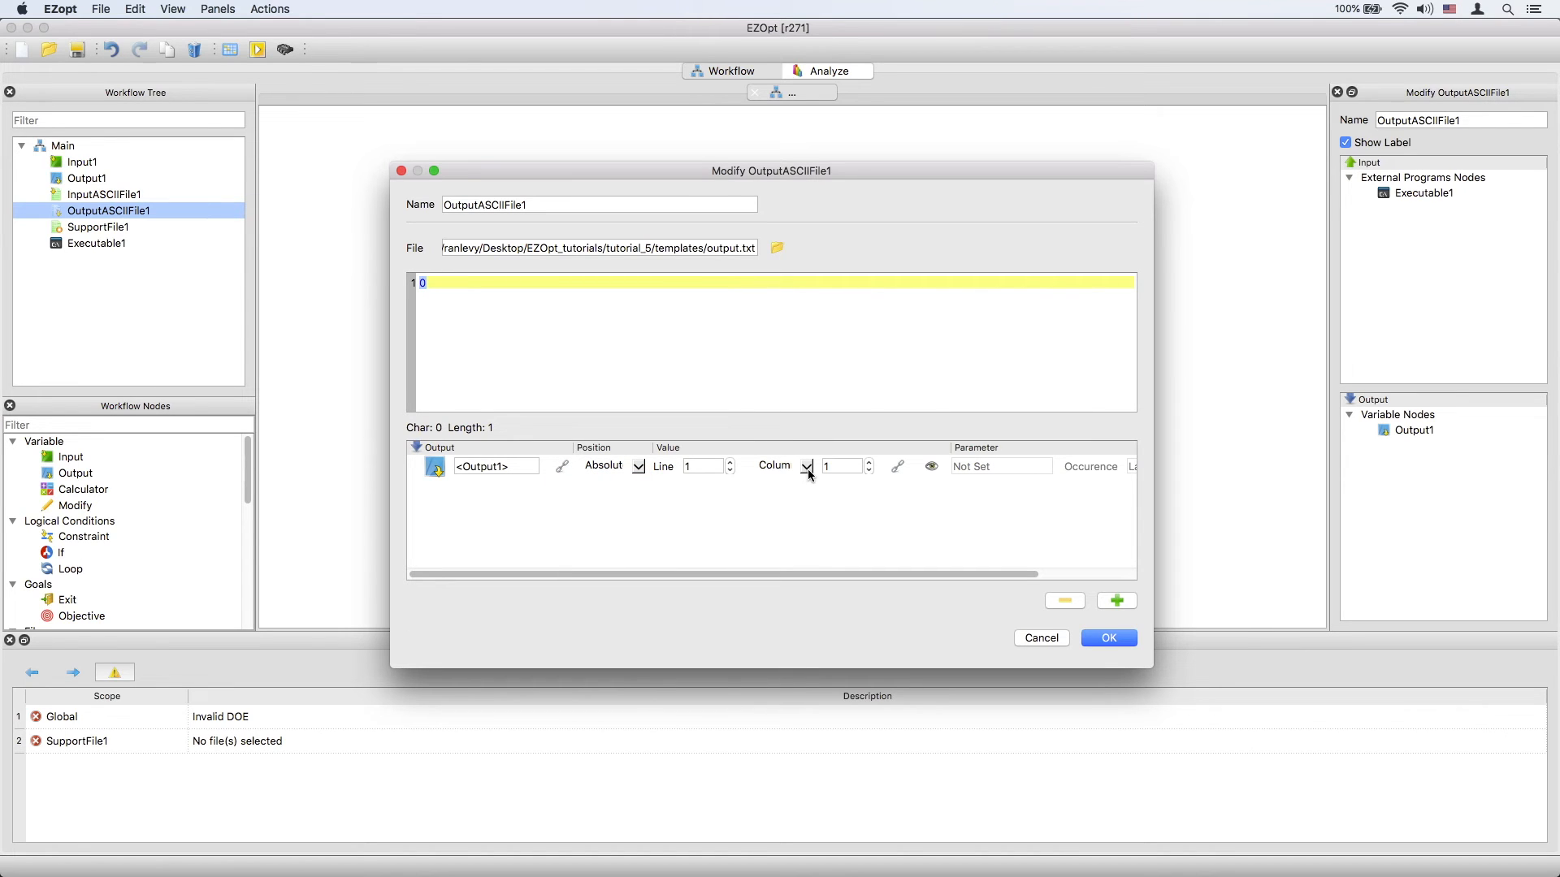
Link the output binding's value position to the 0 on line 1 and confirm the dialog.
left_click(896, 469)
left_click(944, 494)
left_click_drag(1153, 422, 1395, 429)
left_click(1346, 633)
left_click(1349, 639)
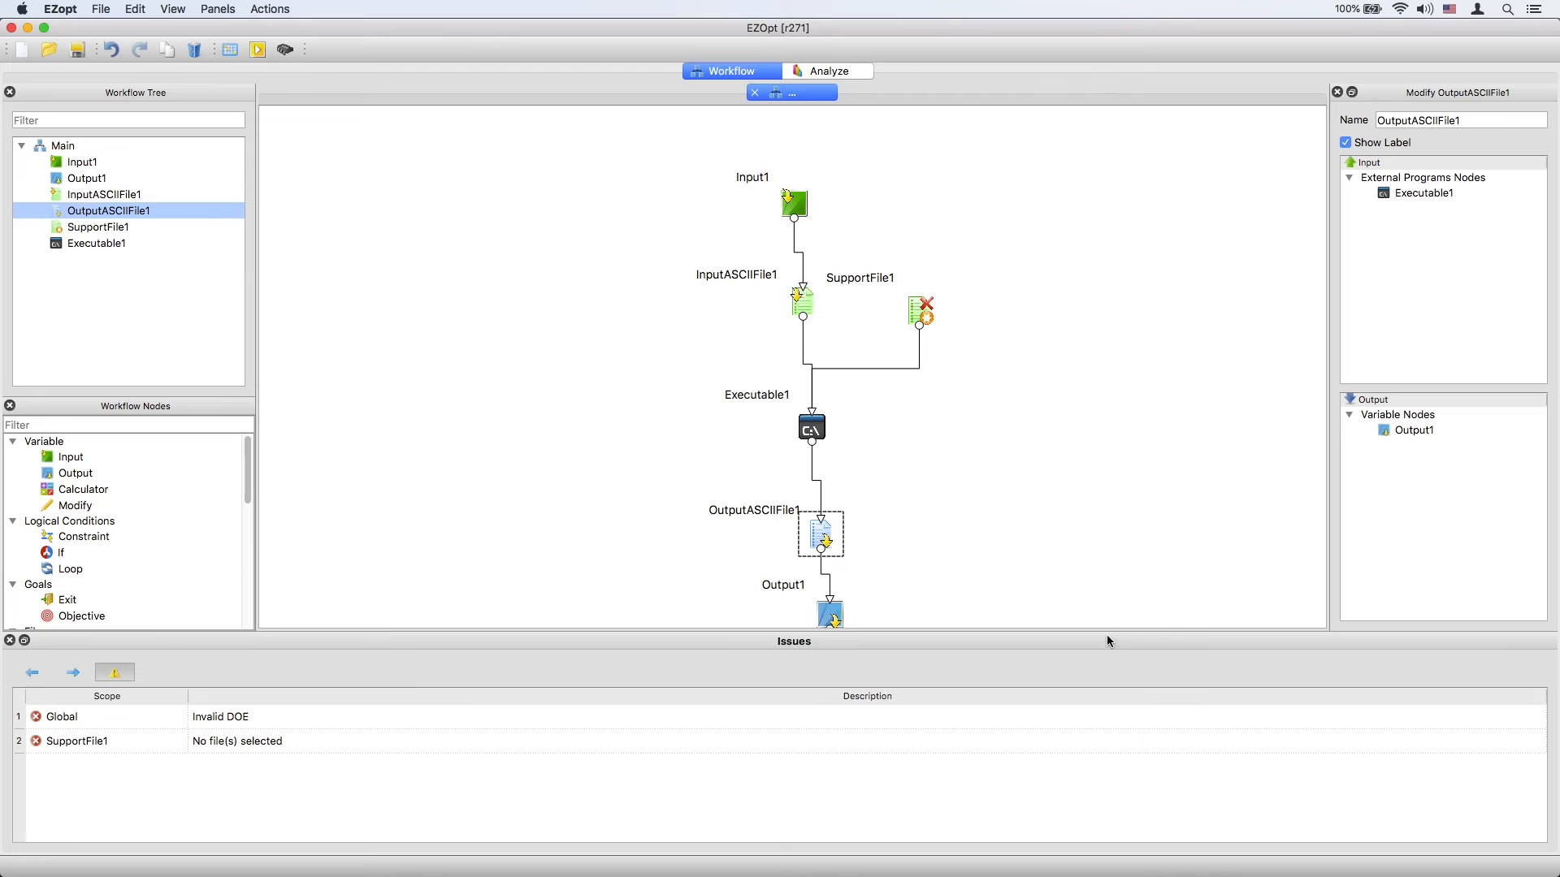
Add octave_script.m from executables_and_scripts to SupportFile1's support file list.
double_click(919, 313)
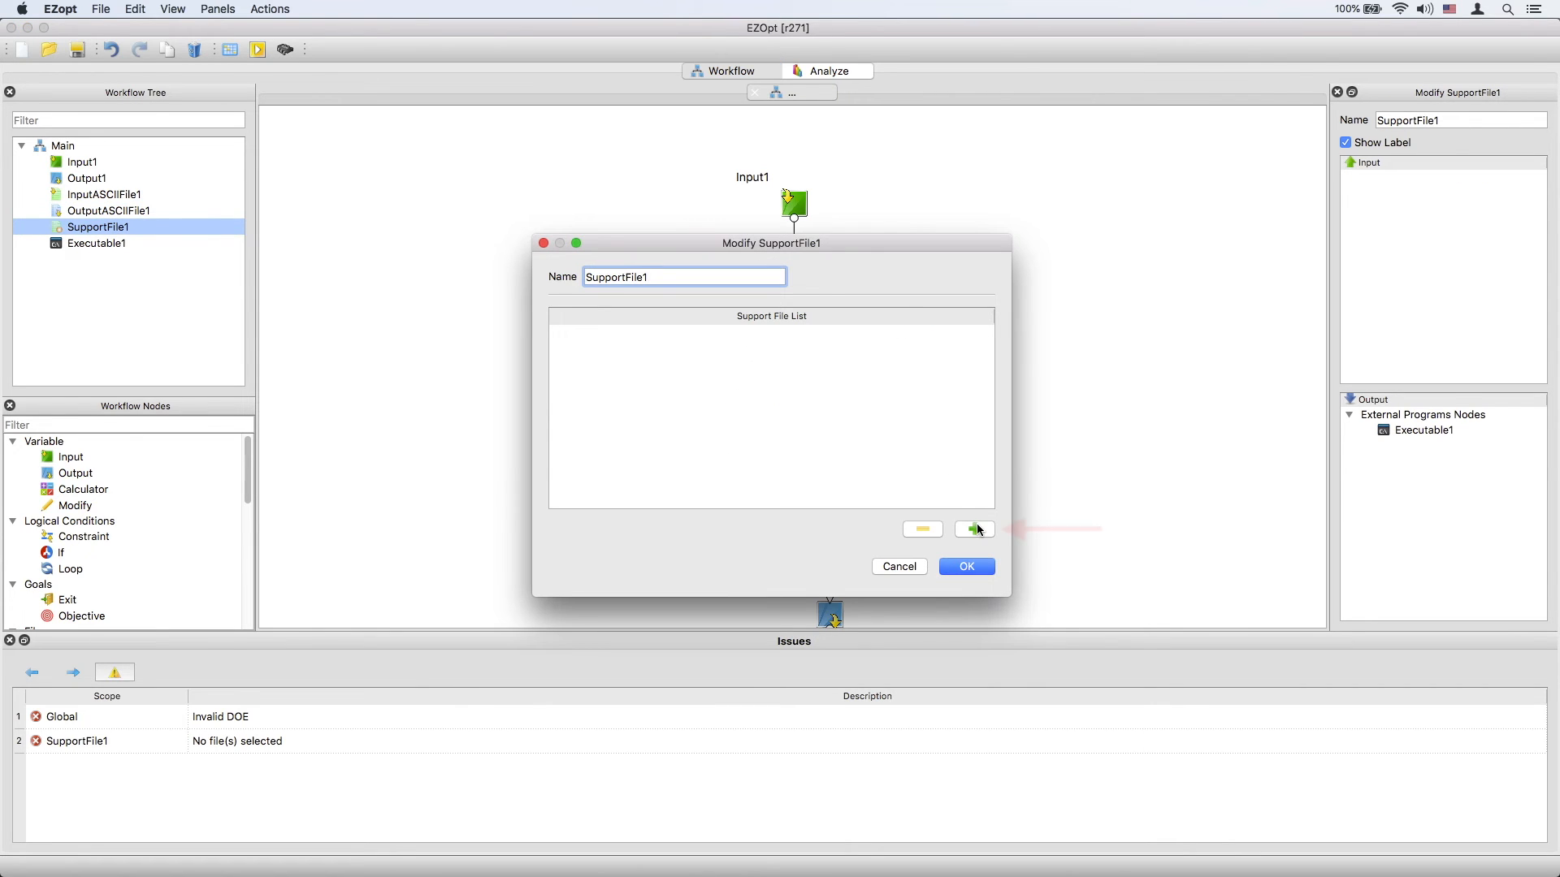
left_click(975, 531)
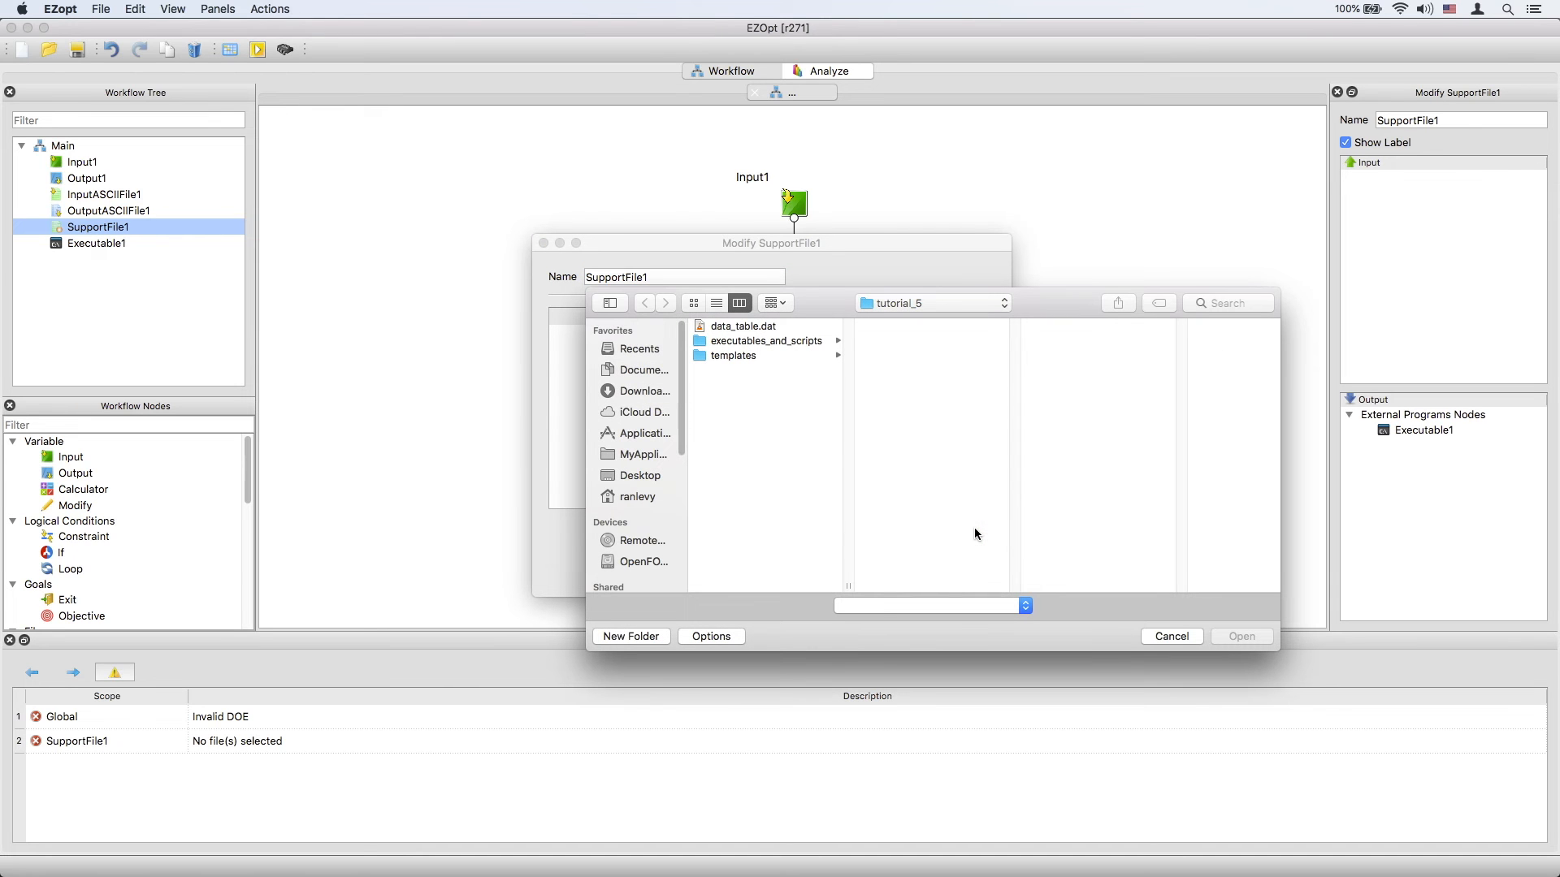
left_click(801, 342)
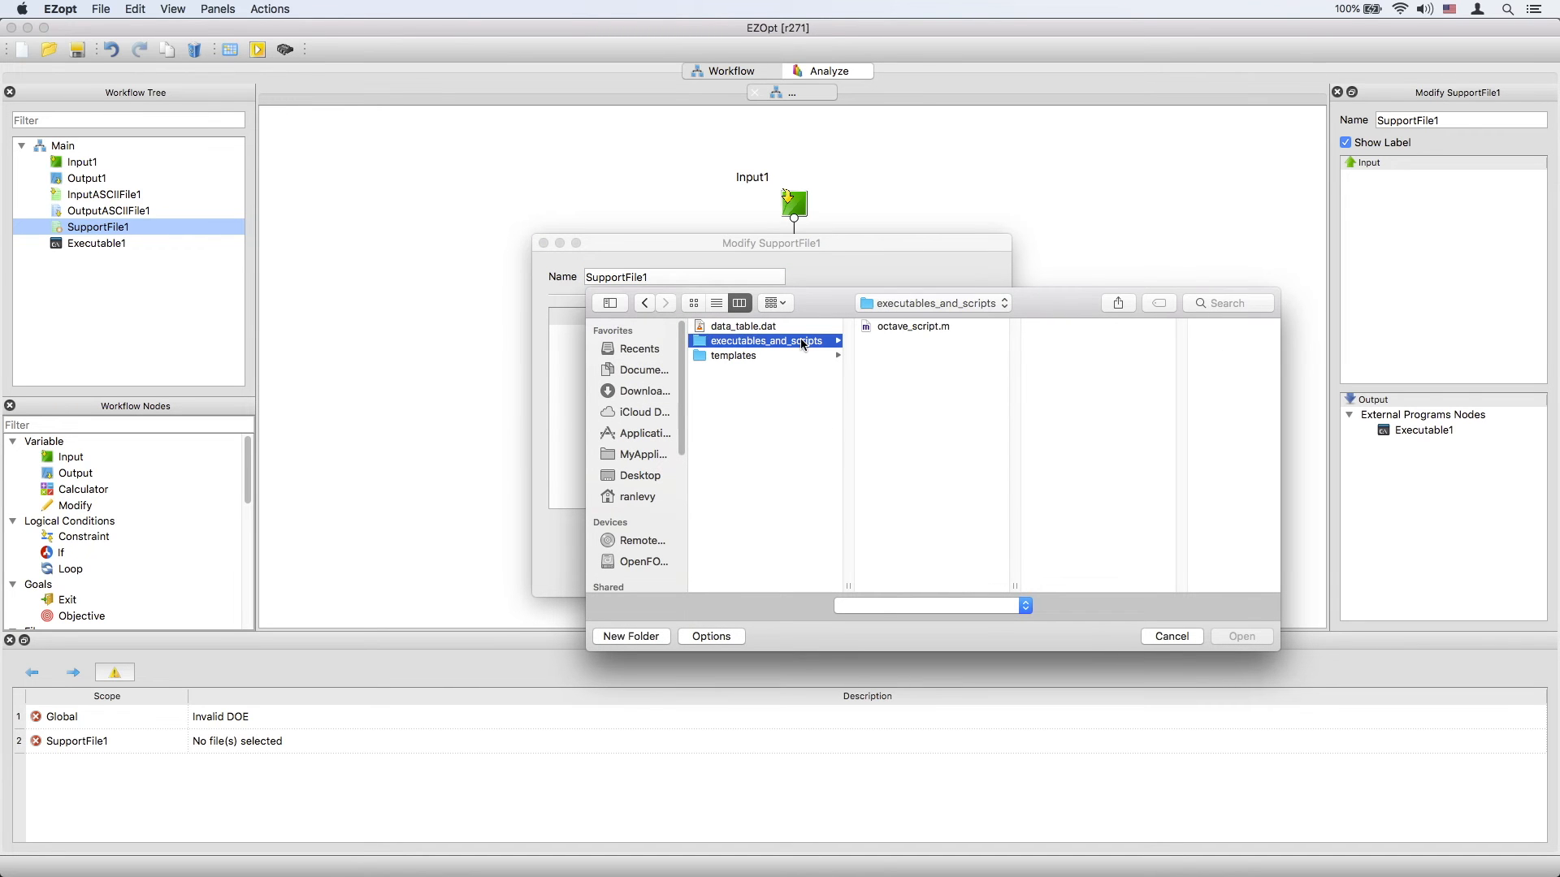
left_click(911, 325)
left_click(1238, 624)
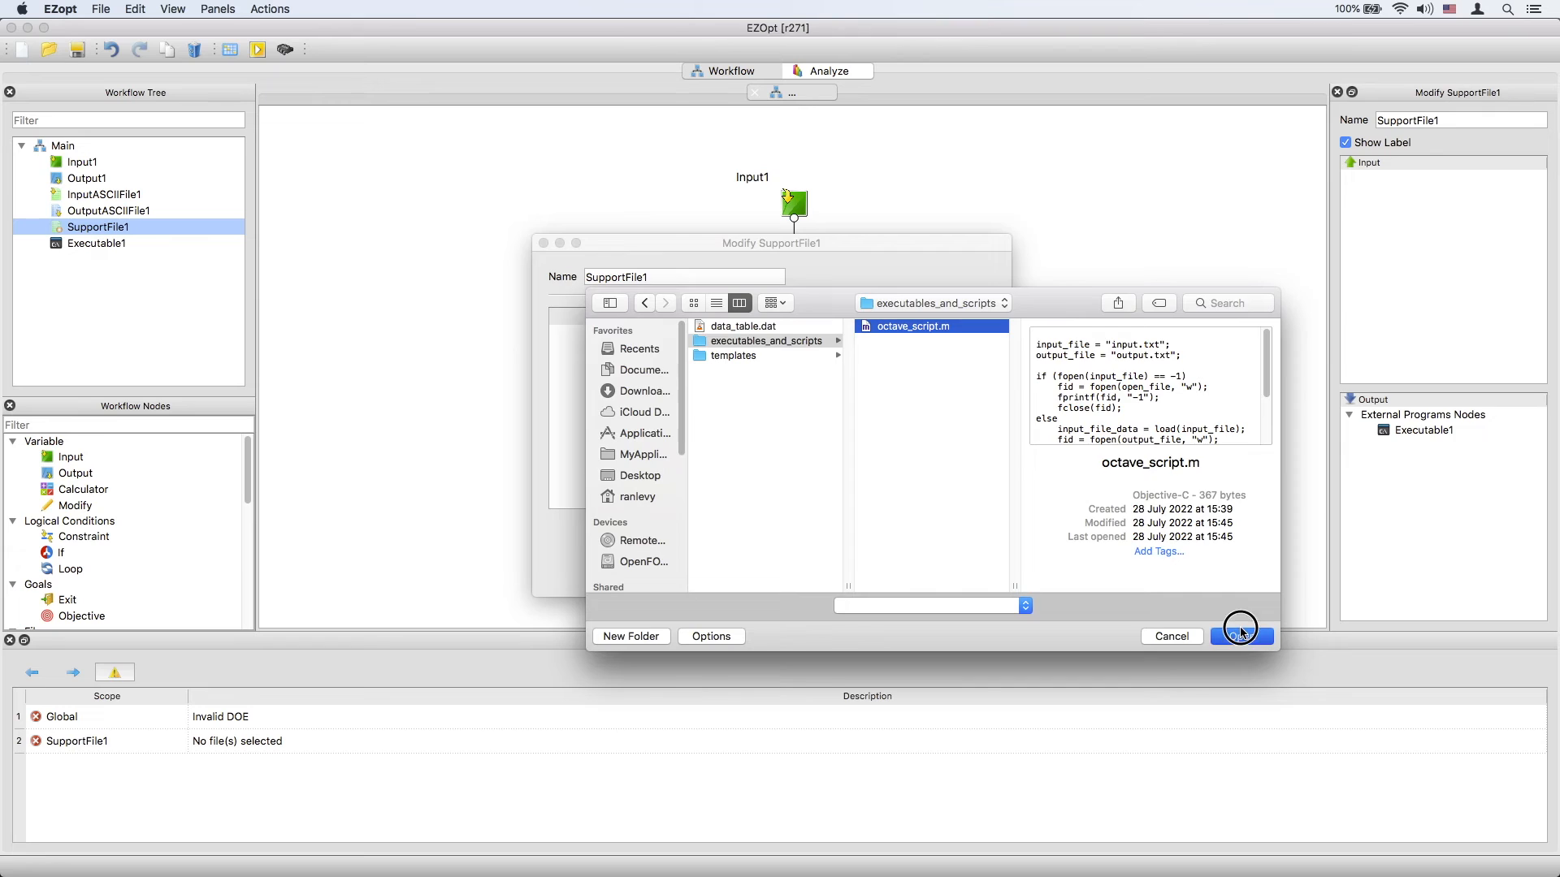
left_click(967, 566)
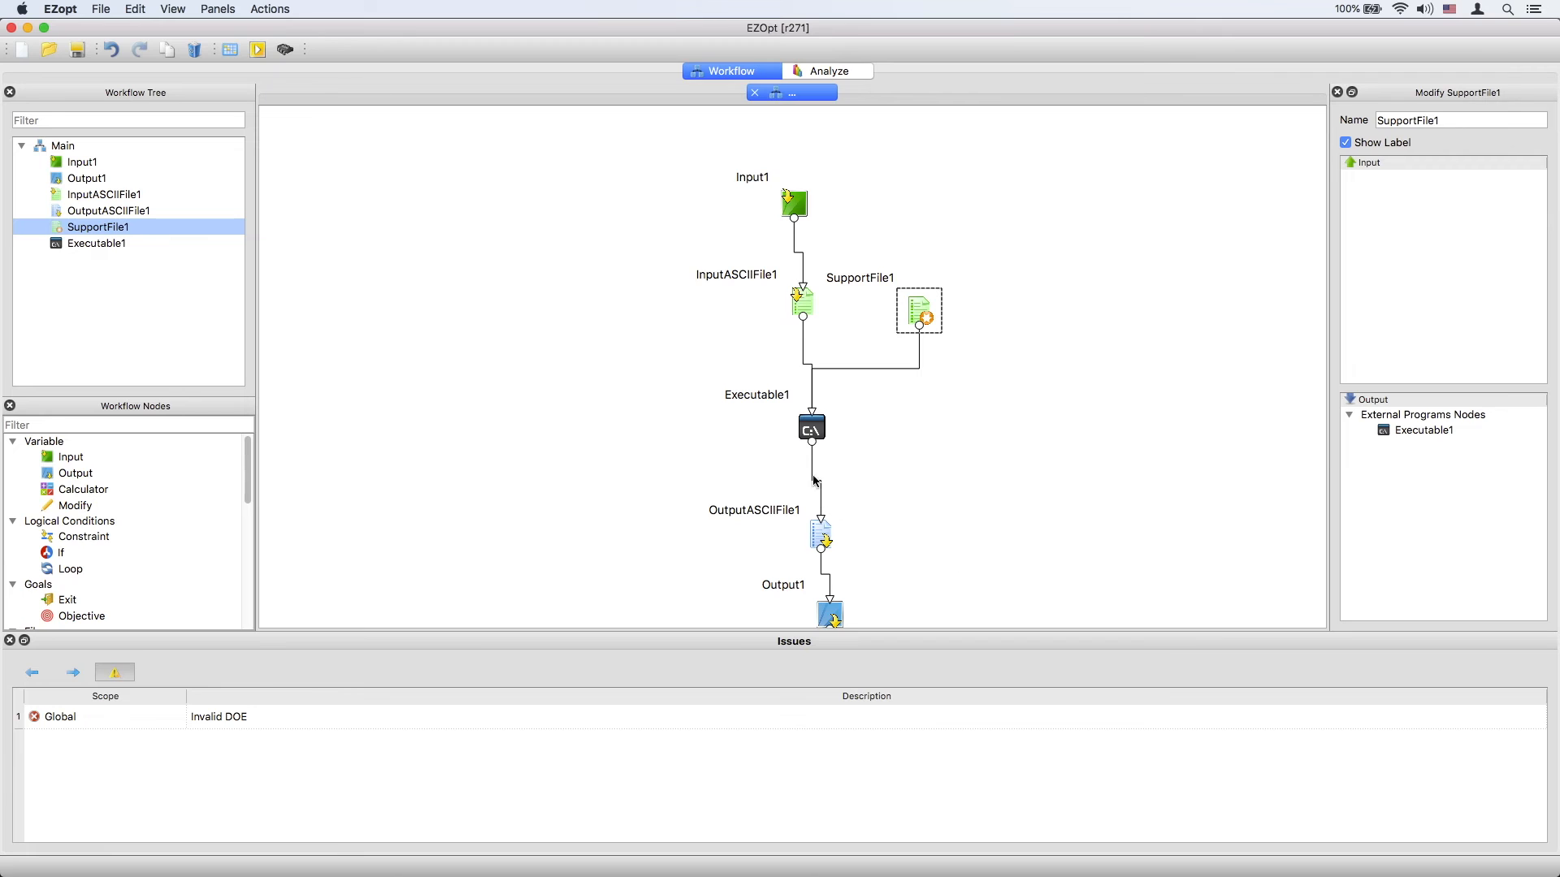
Set Executable1's batch script to run /opt/local/bin/octave with SupportFile1 as its argument.
double_click(812, 430)
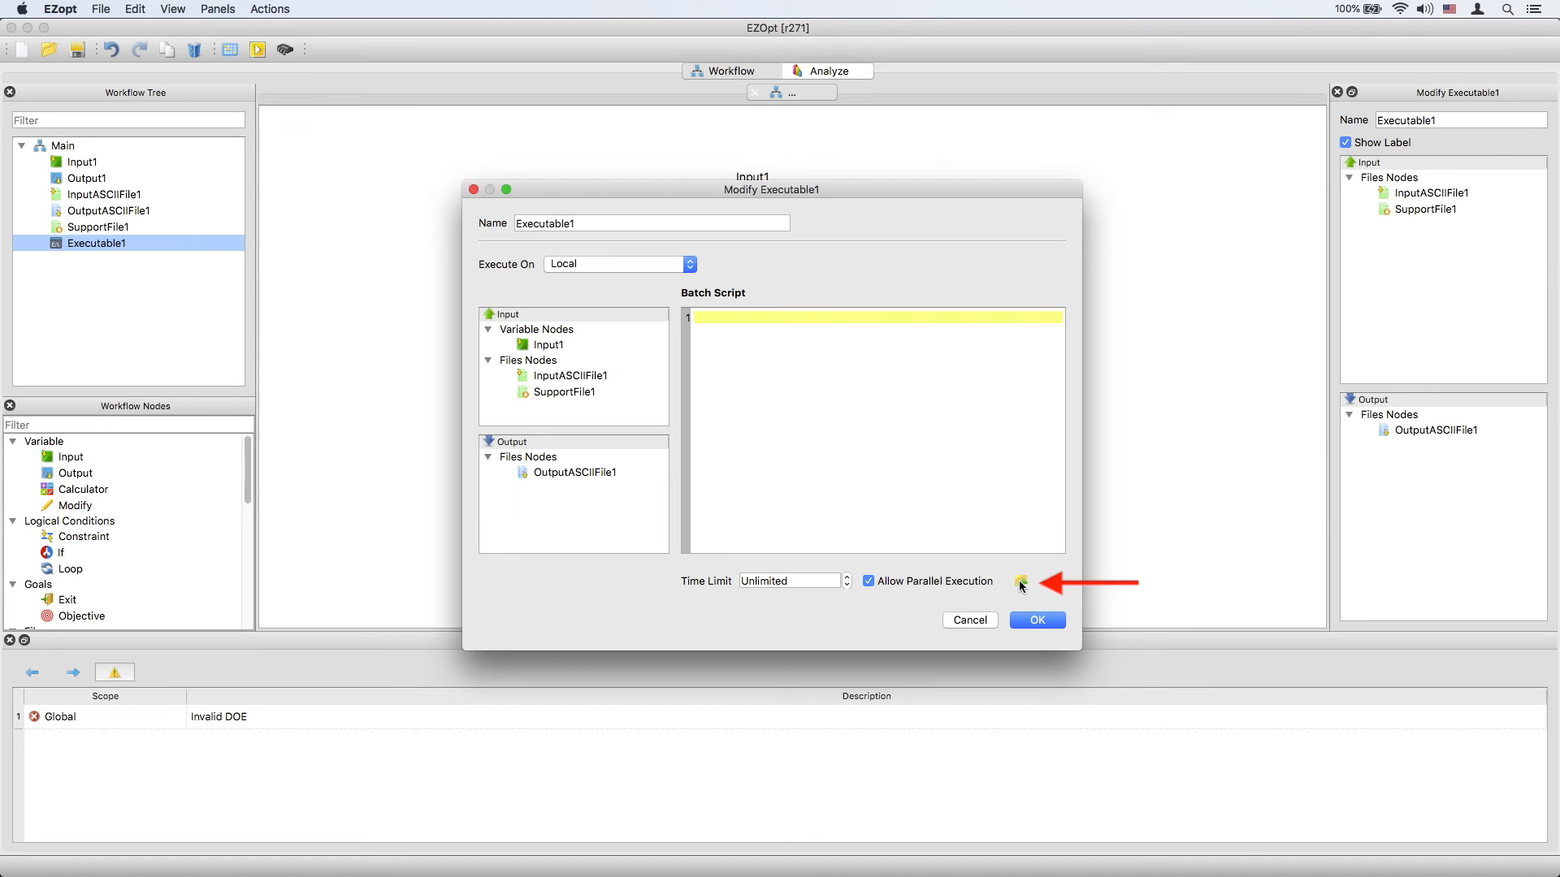
left_click(1022, 583)
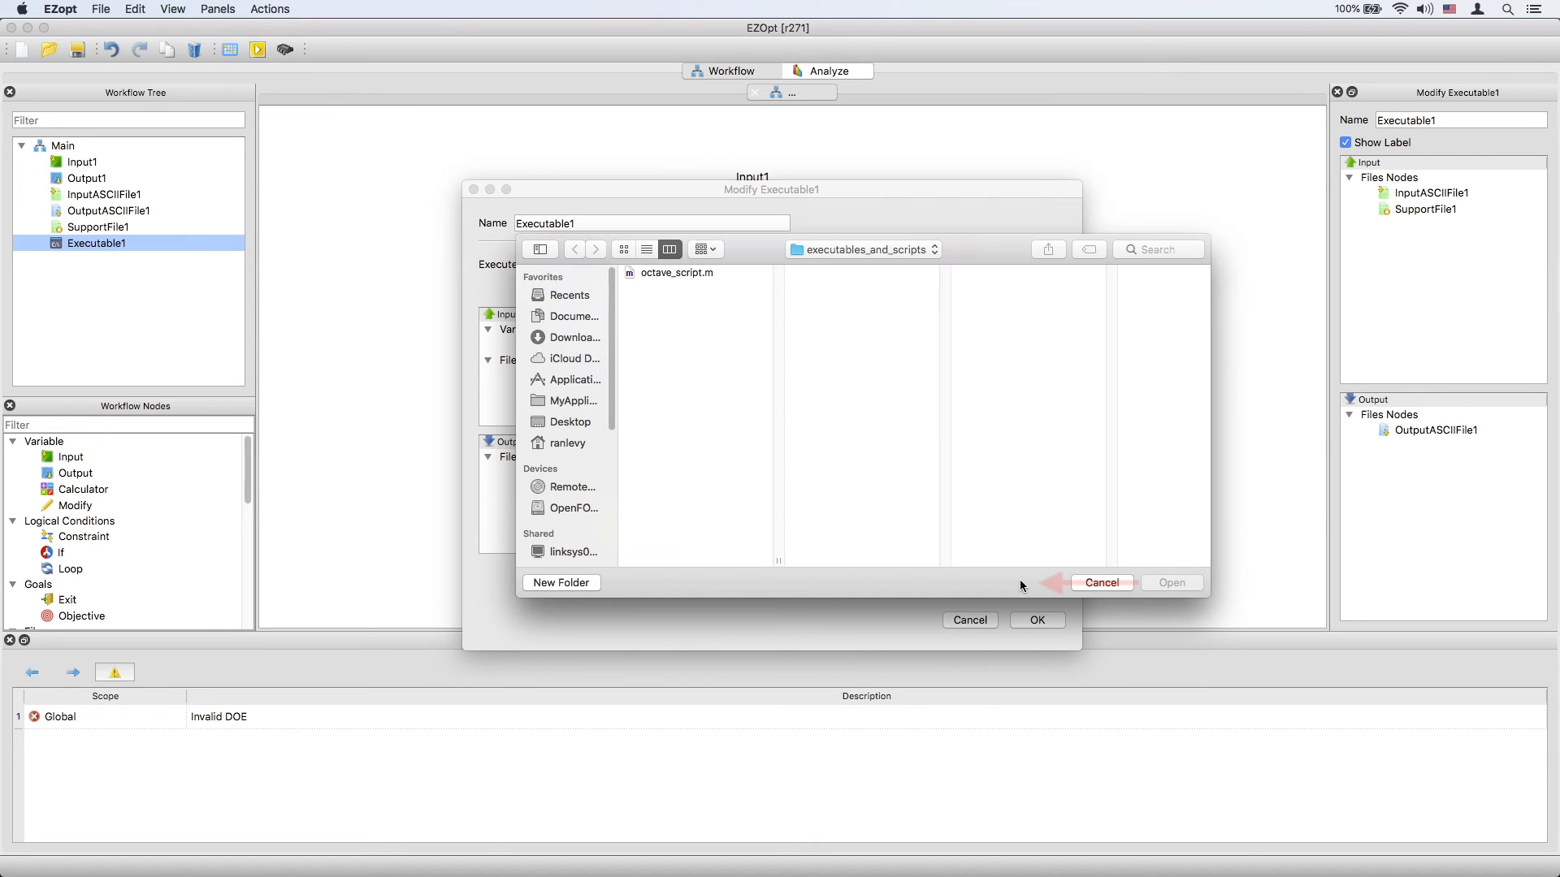
type("/")
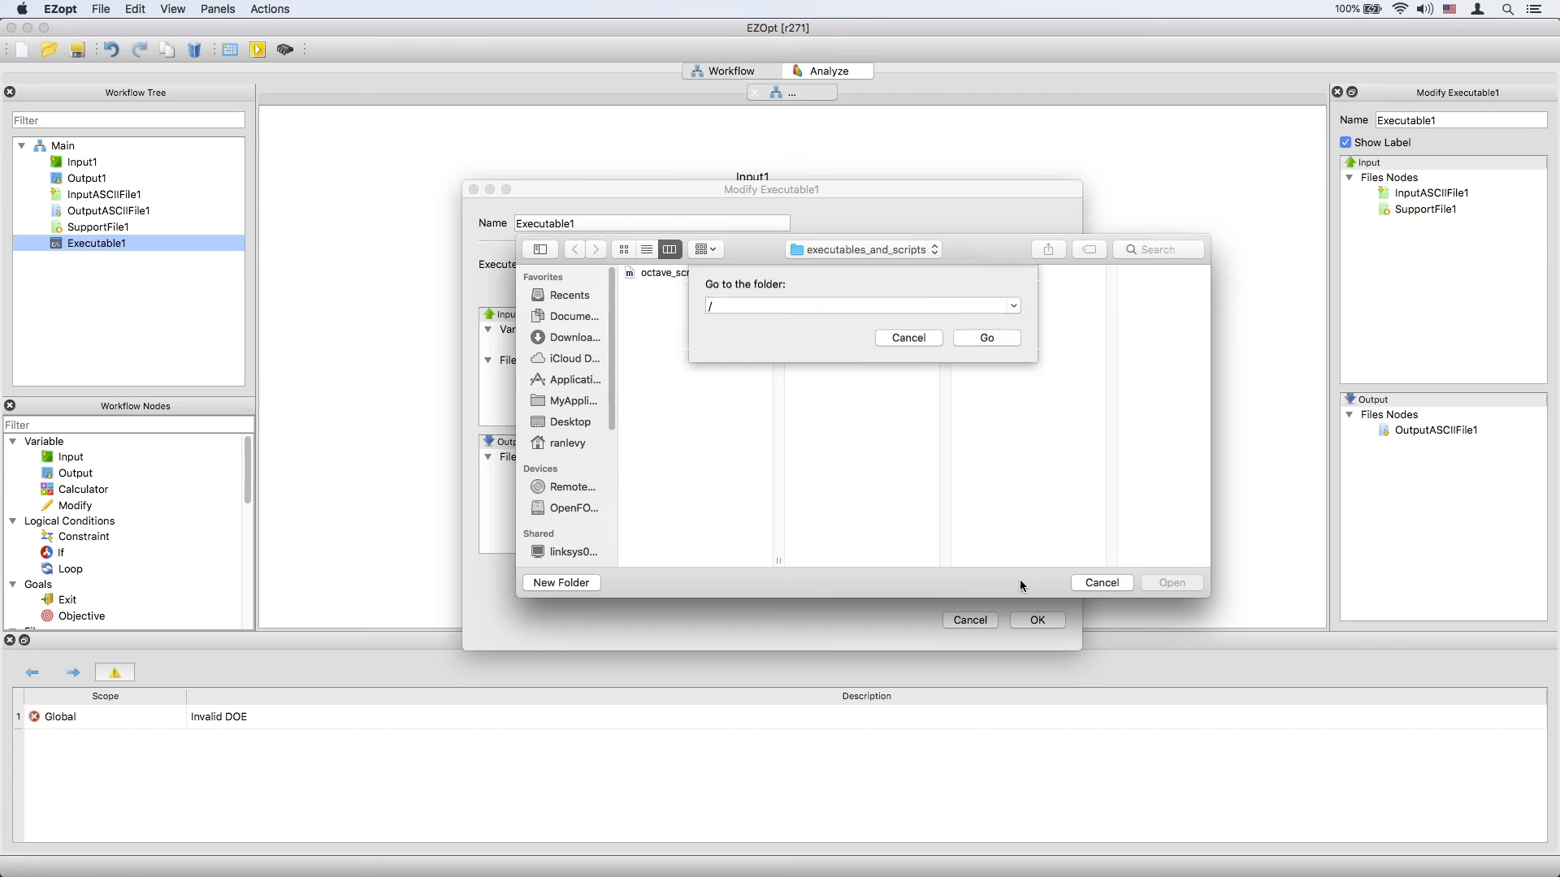
type("opt/local/")
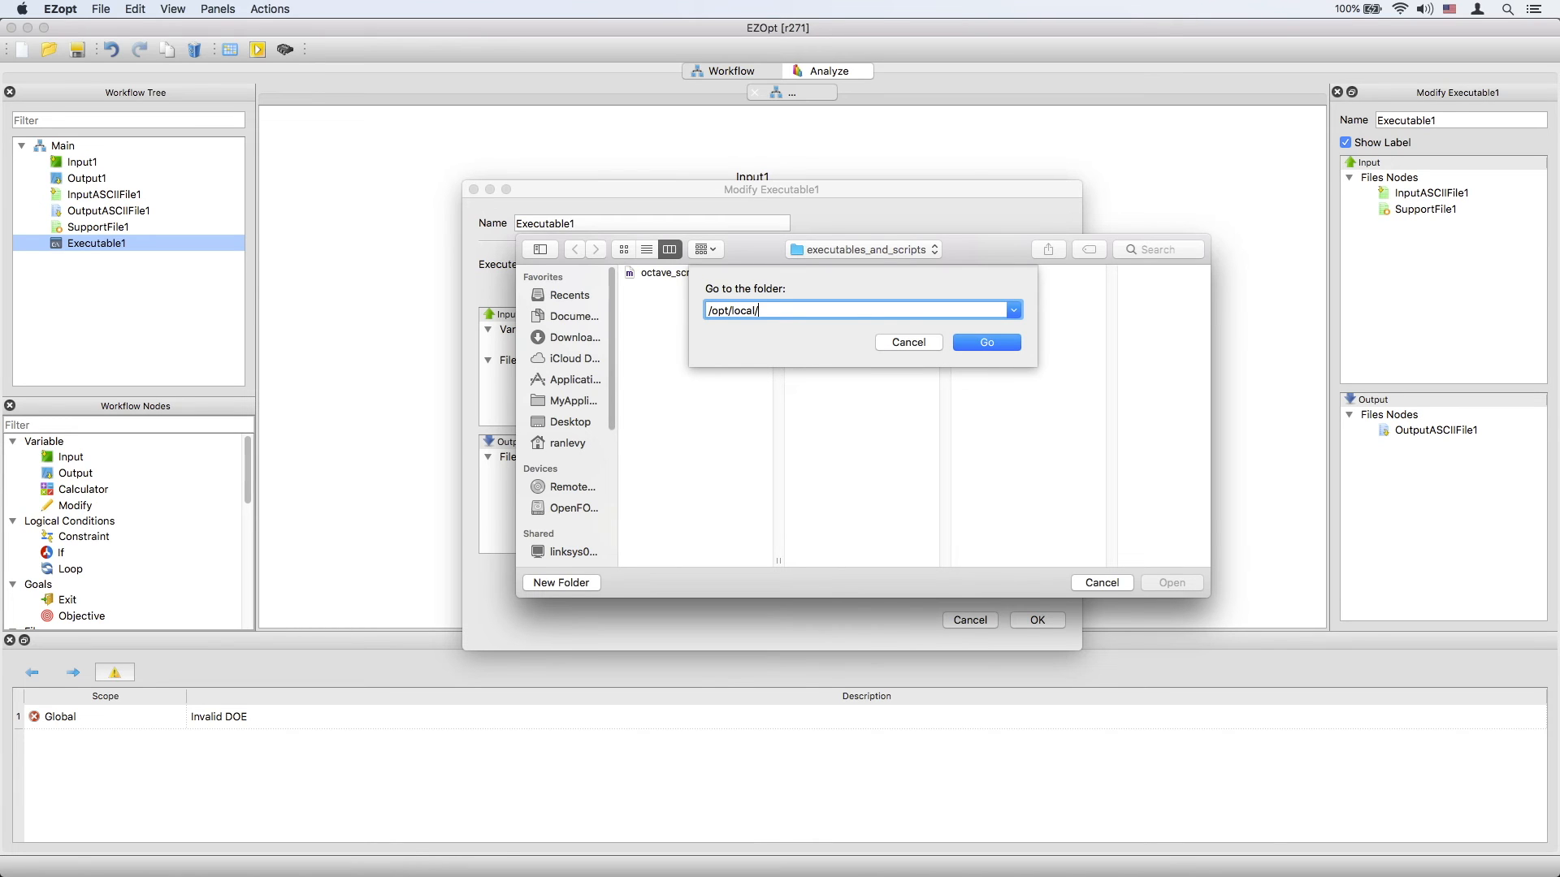
type("bin/octave")
left_click(987, 341)
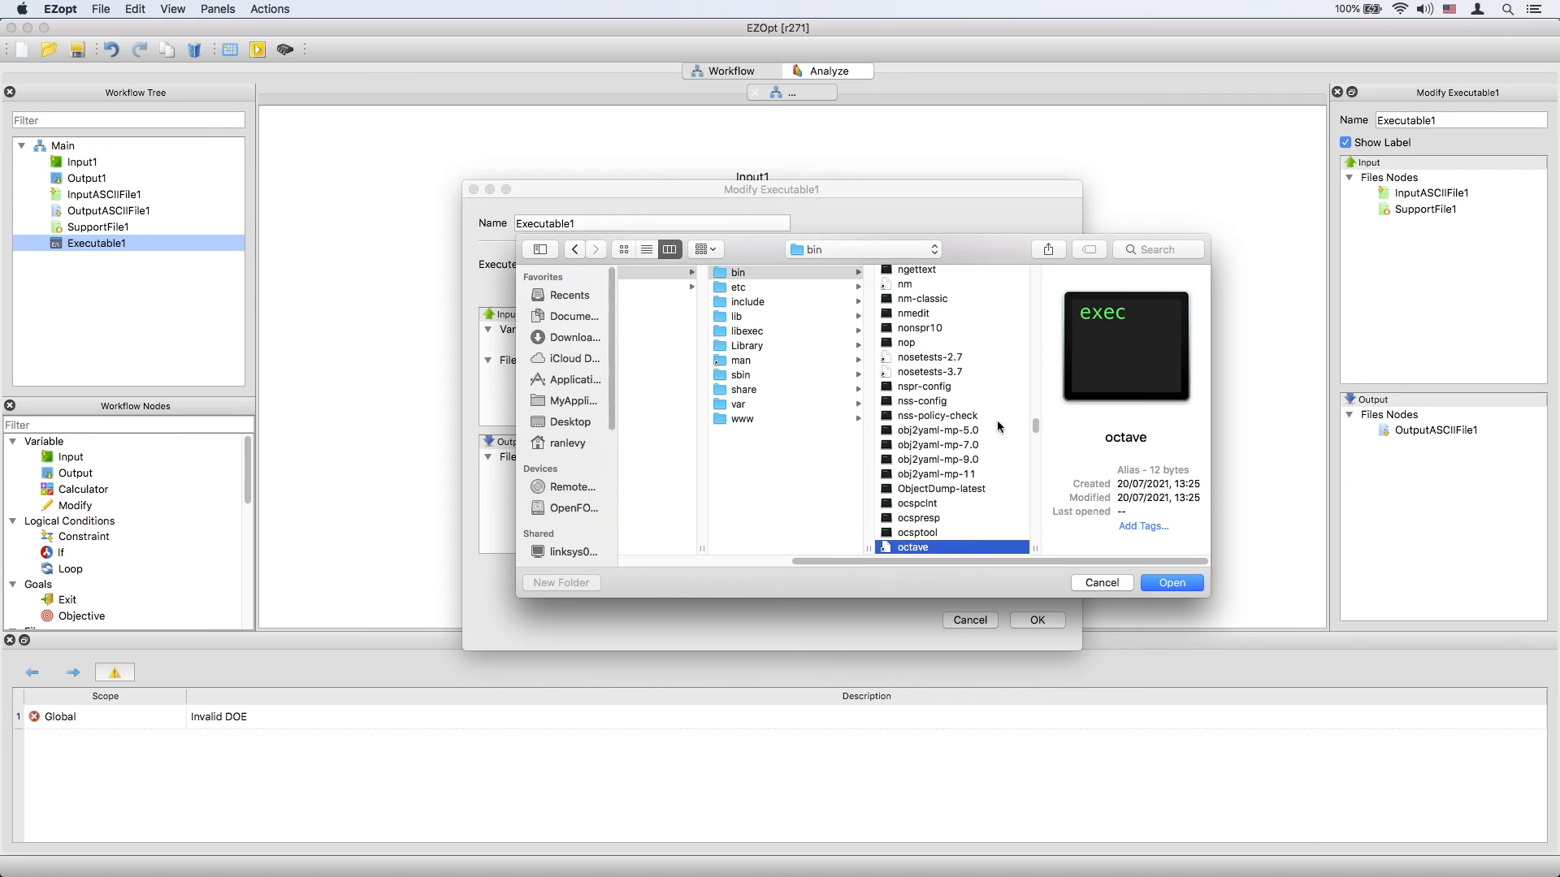
left_click(1174, 582)
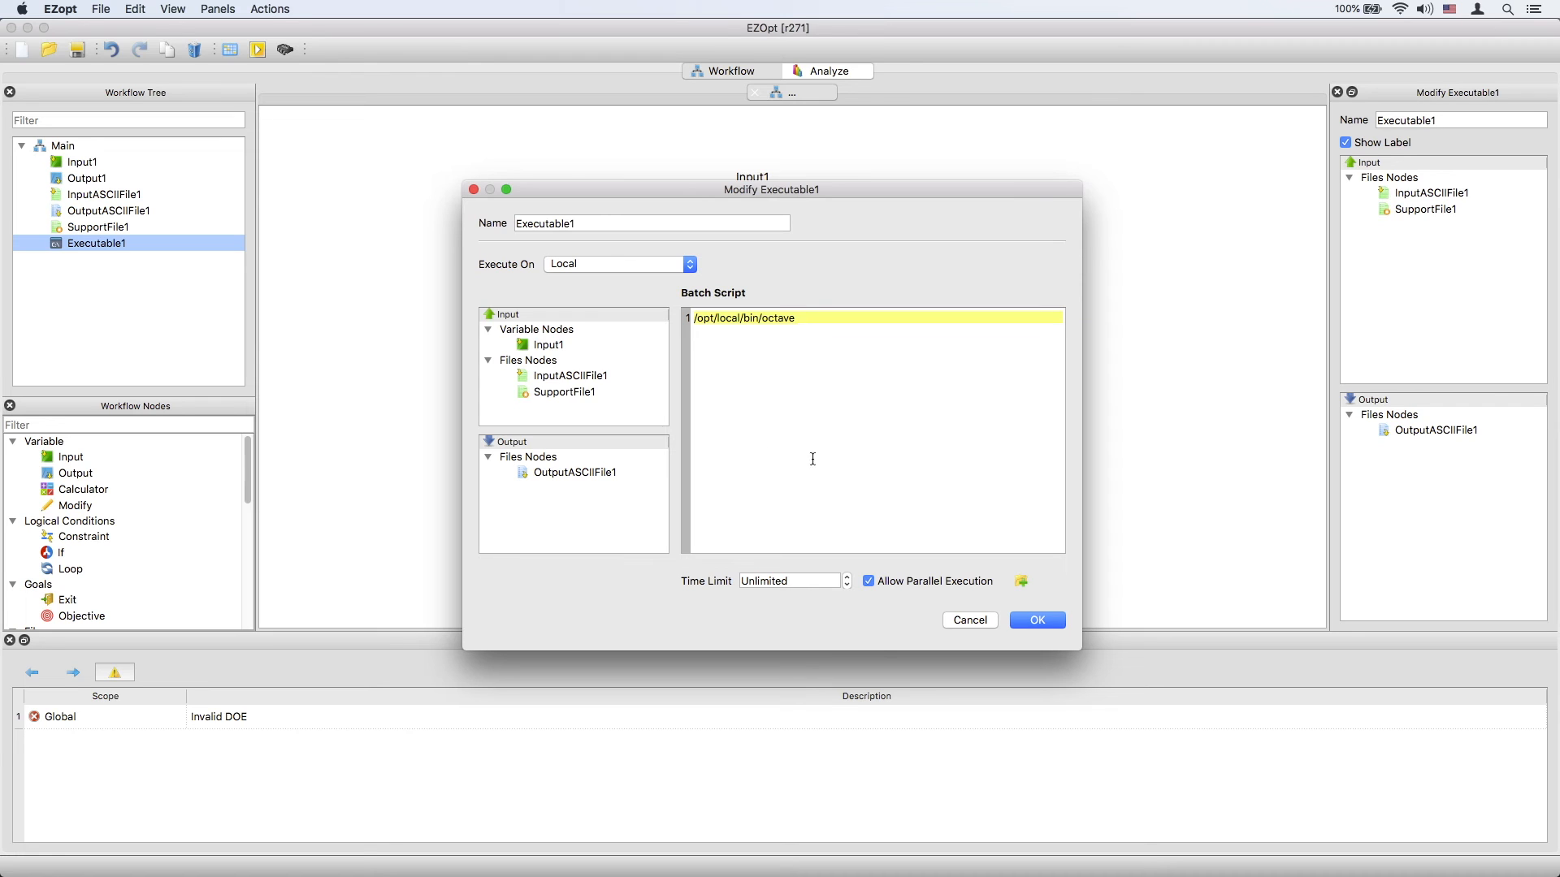
double_click(575, 393)
left_click(1038, 620)
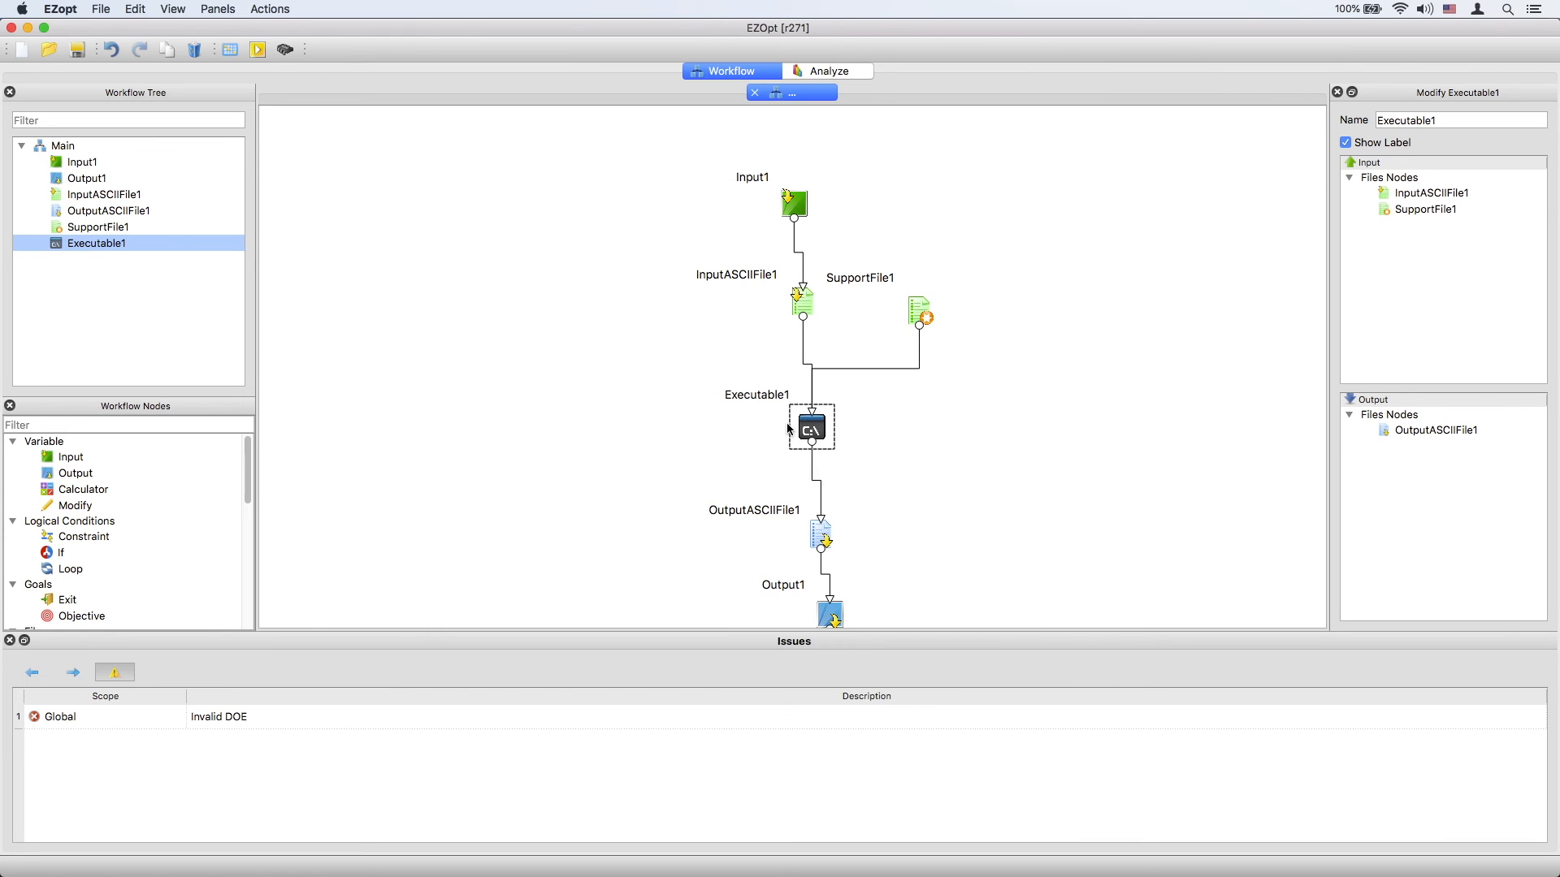
Set Input1's range from 1 to 10 and restrict it to integer values.
double_click(794, 203)
left_click(533, 333)
key("BackSpace")
type("1")
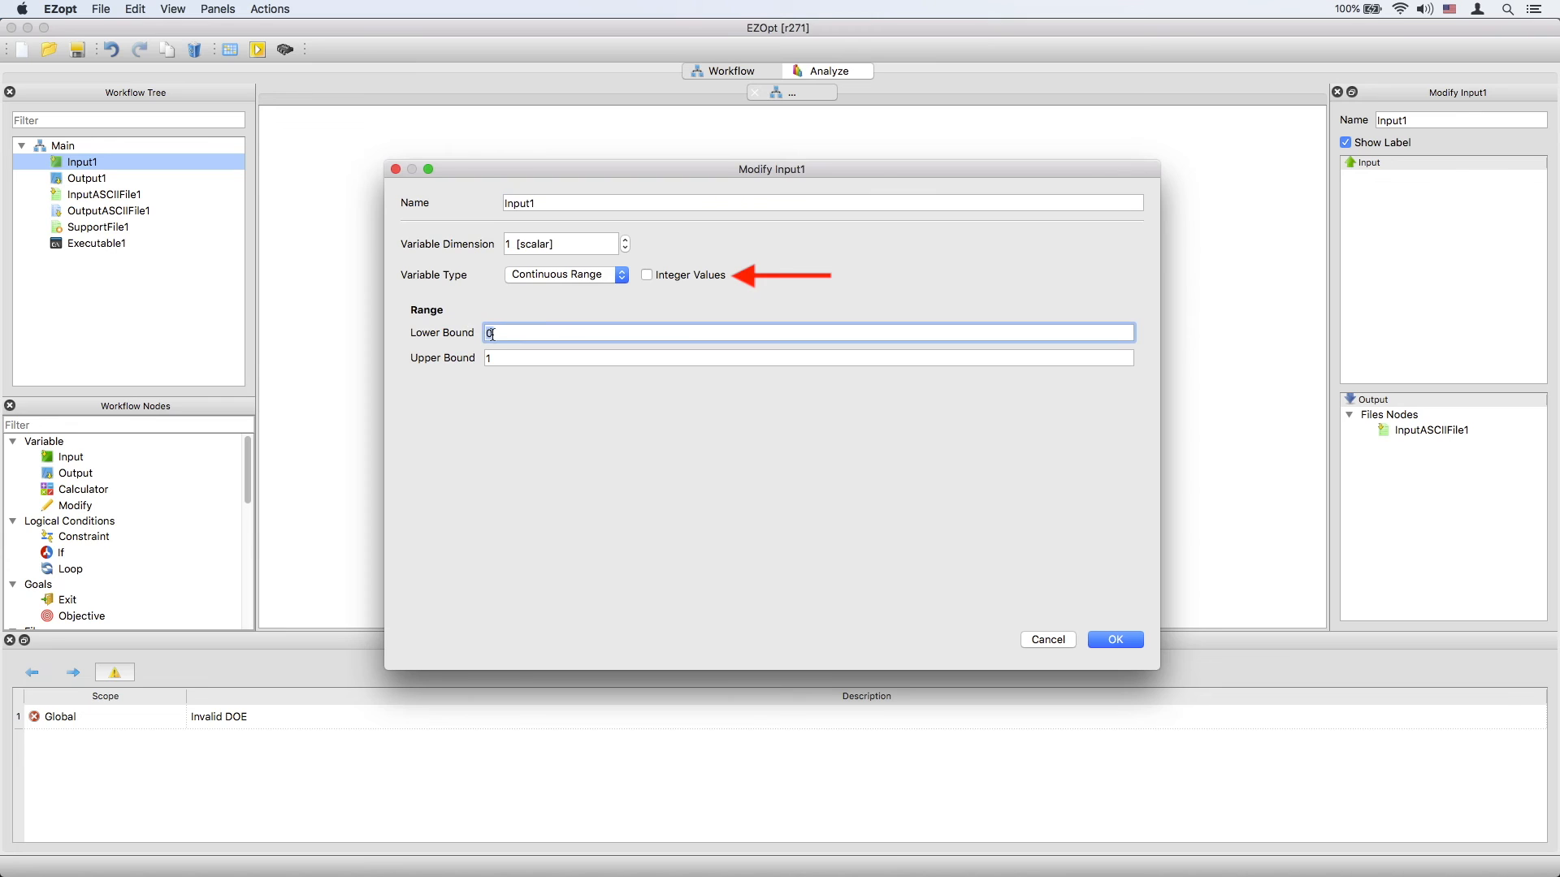
left_click(523, 358)
type("0")
left_click(561, 333)
left_click(650, 275)
left_click(1111, 639)
Add a DOE Sequential sequence with 10 designs in the scheduler.
left_click(230, 49)
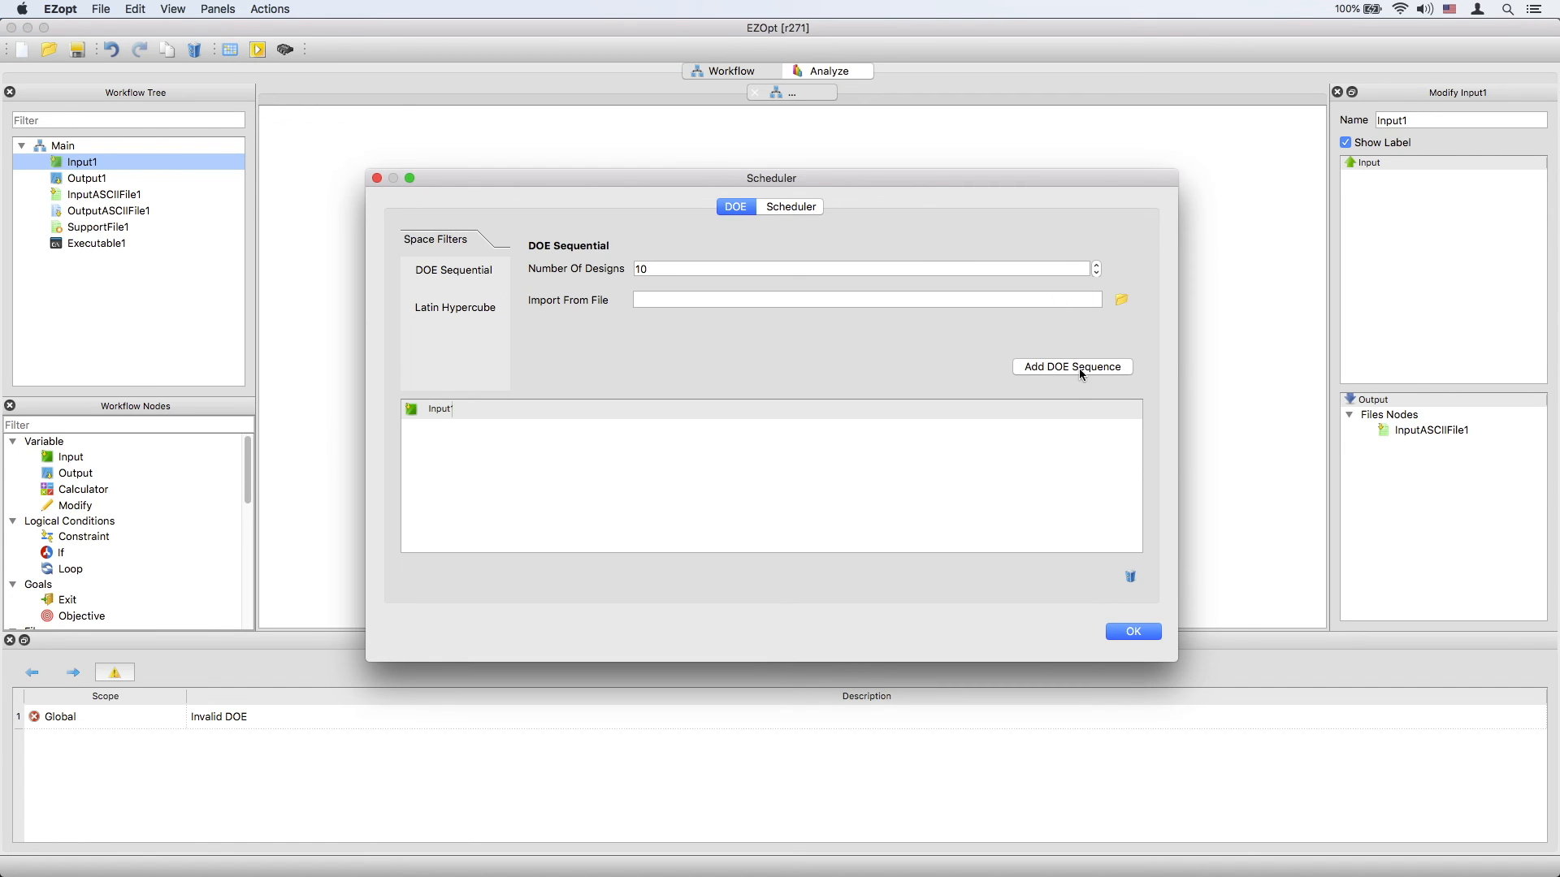
left_click(1074, 367)
left_click_drag(1137, 448, 1139, 476)
left_click(1138, 630)
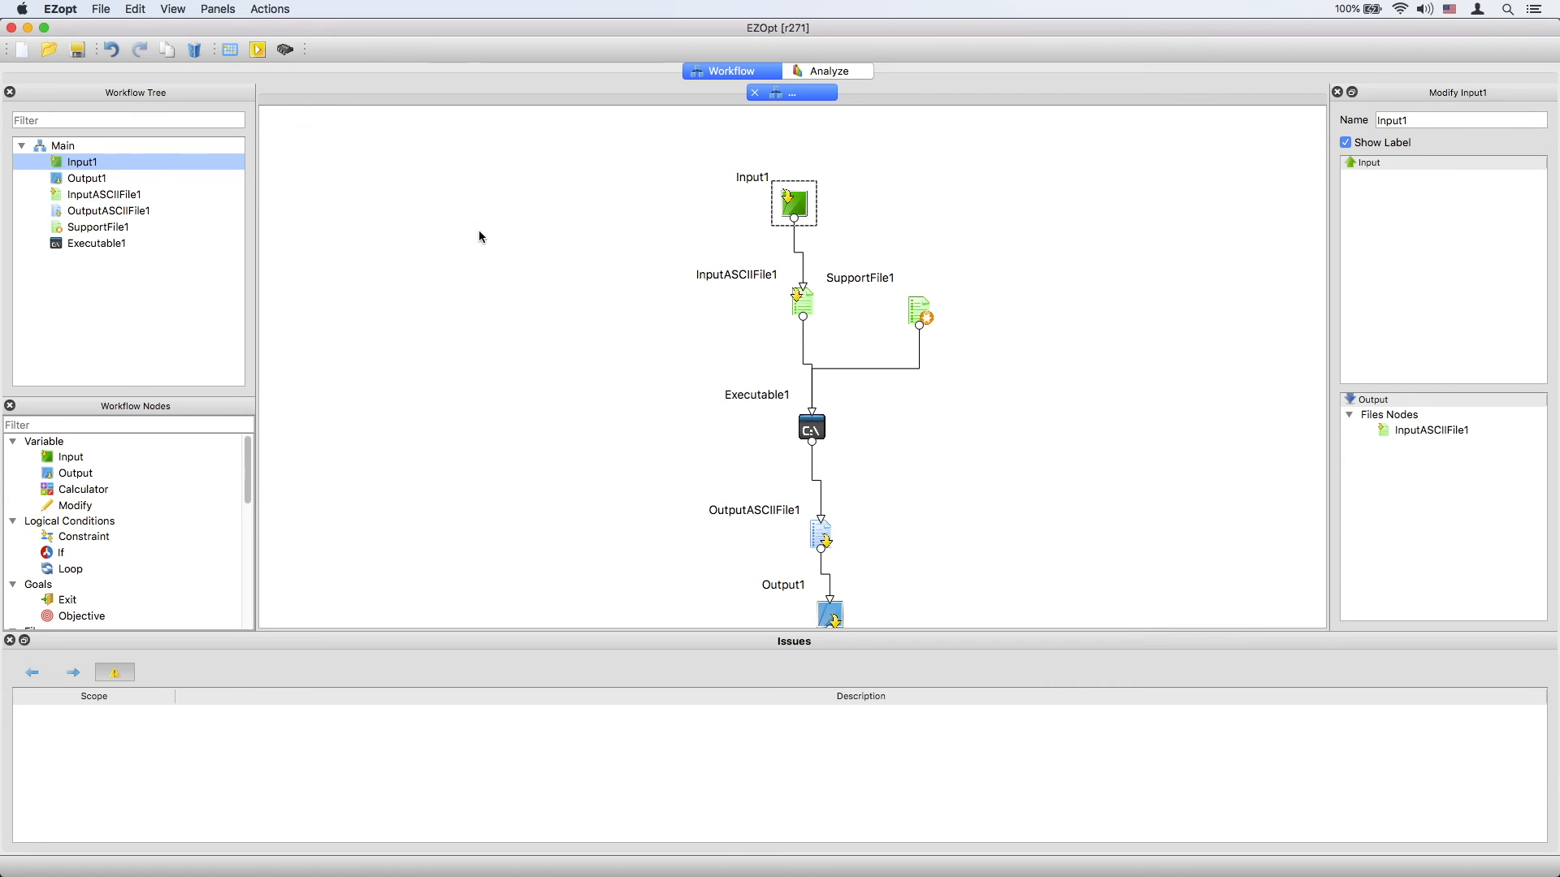
Run the workflow, creating a new folder named designs as the run directory.
left_click(257, 50)
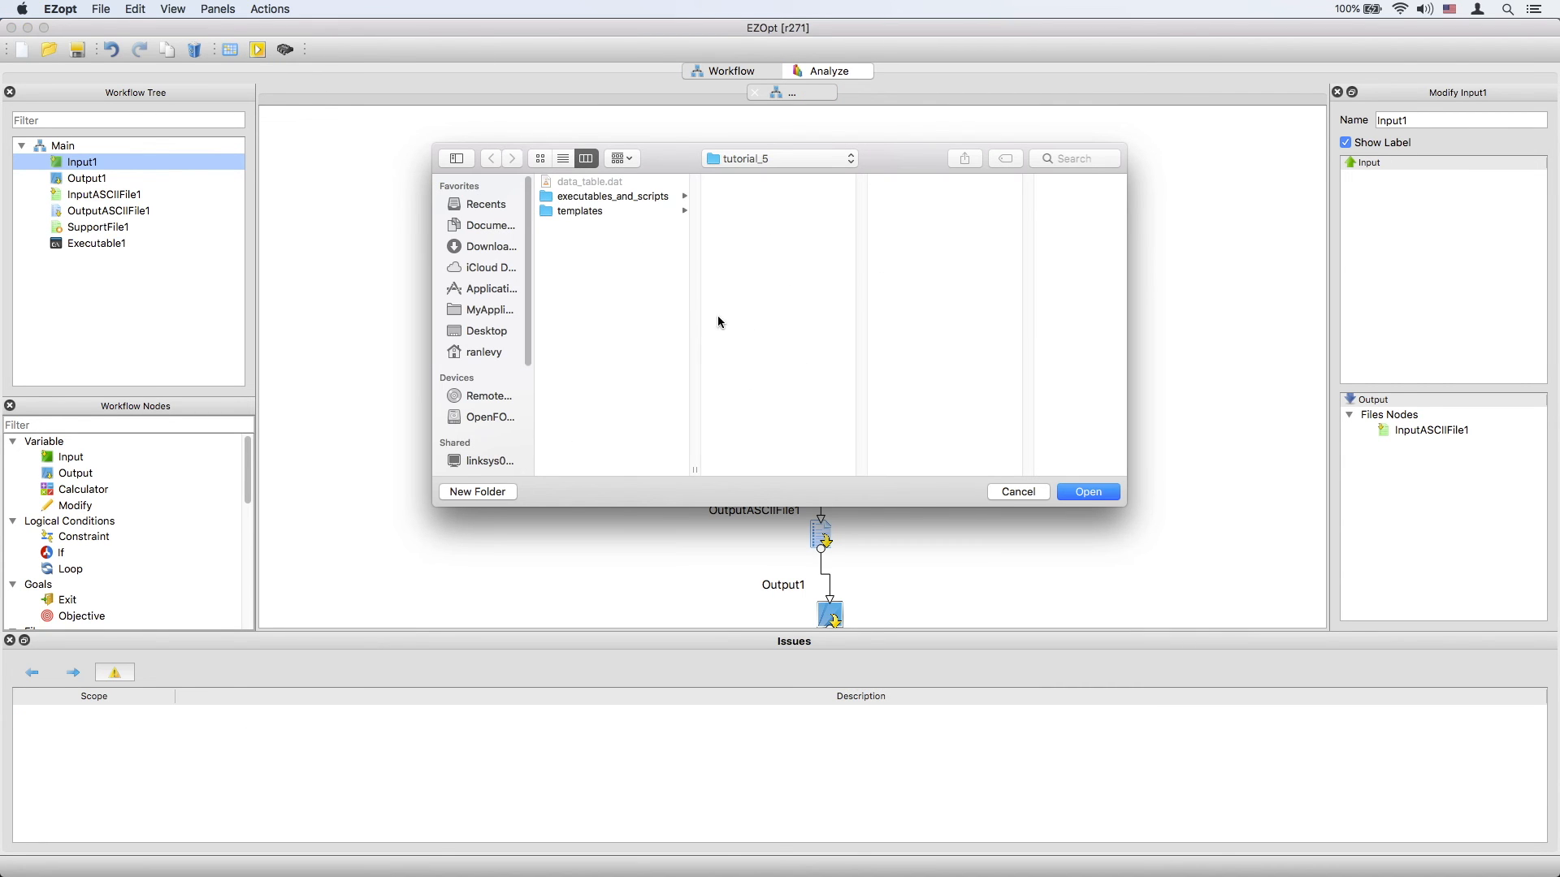
left_click(478, 492)
type("designs")
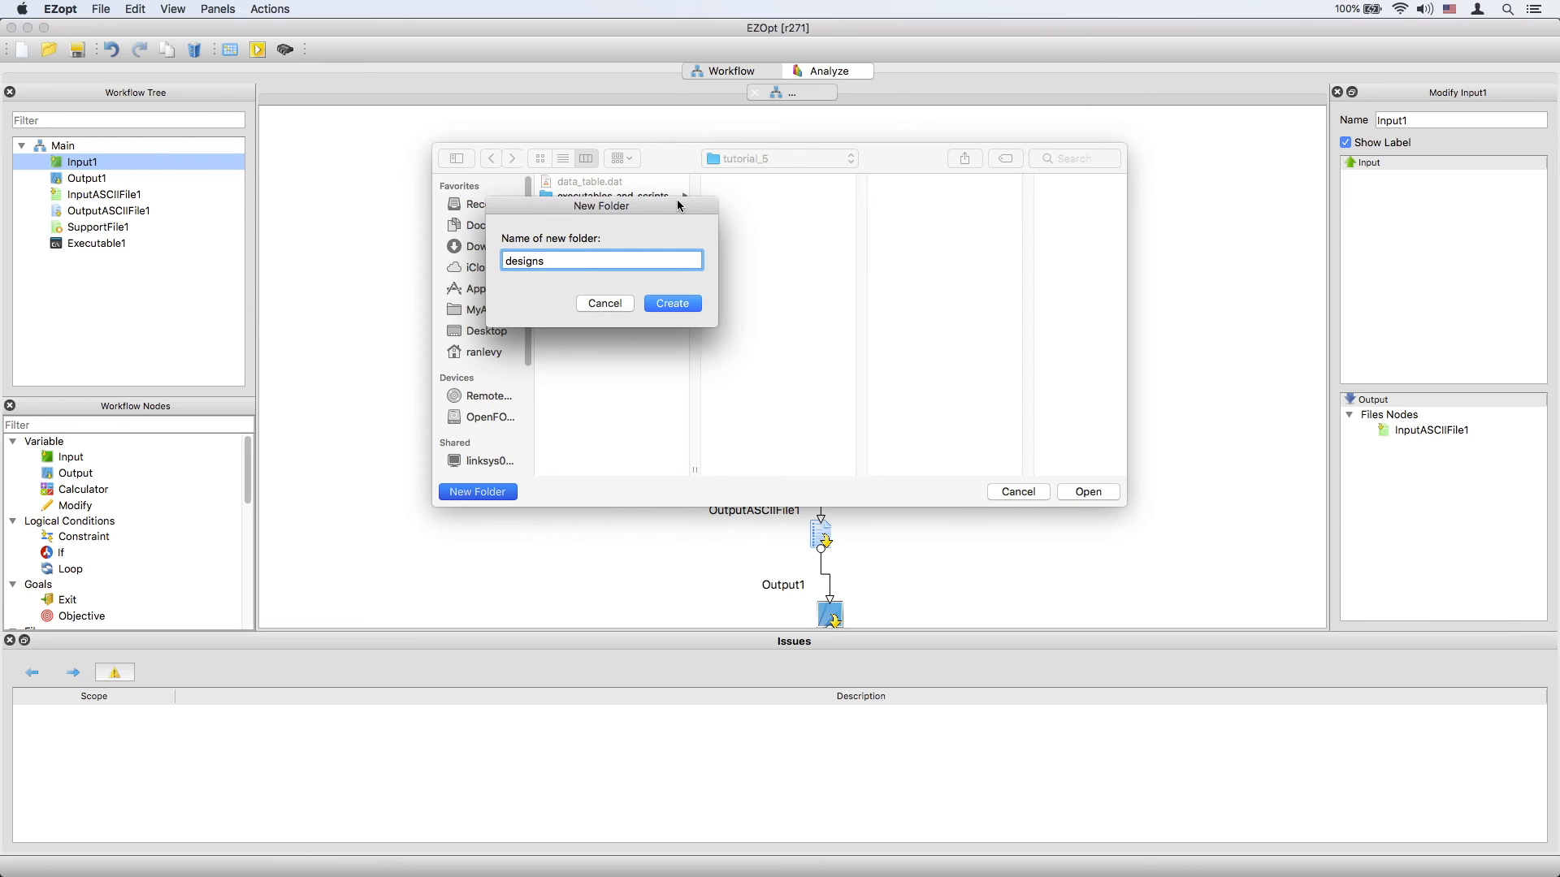
left_click(676, 305)
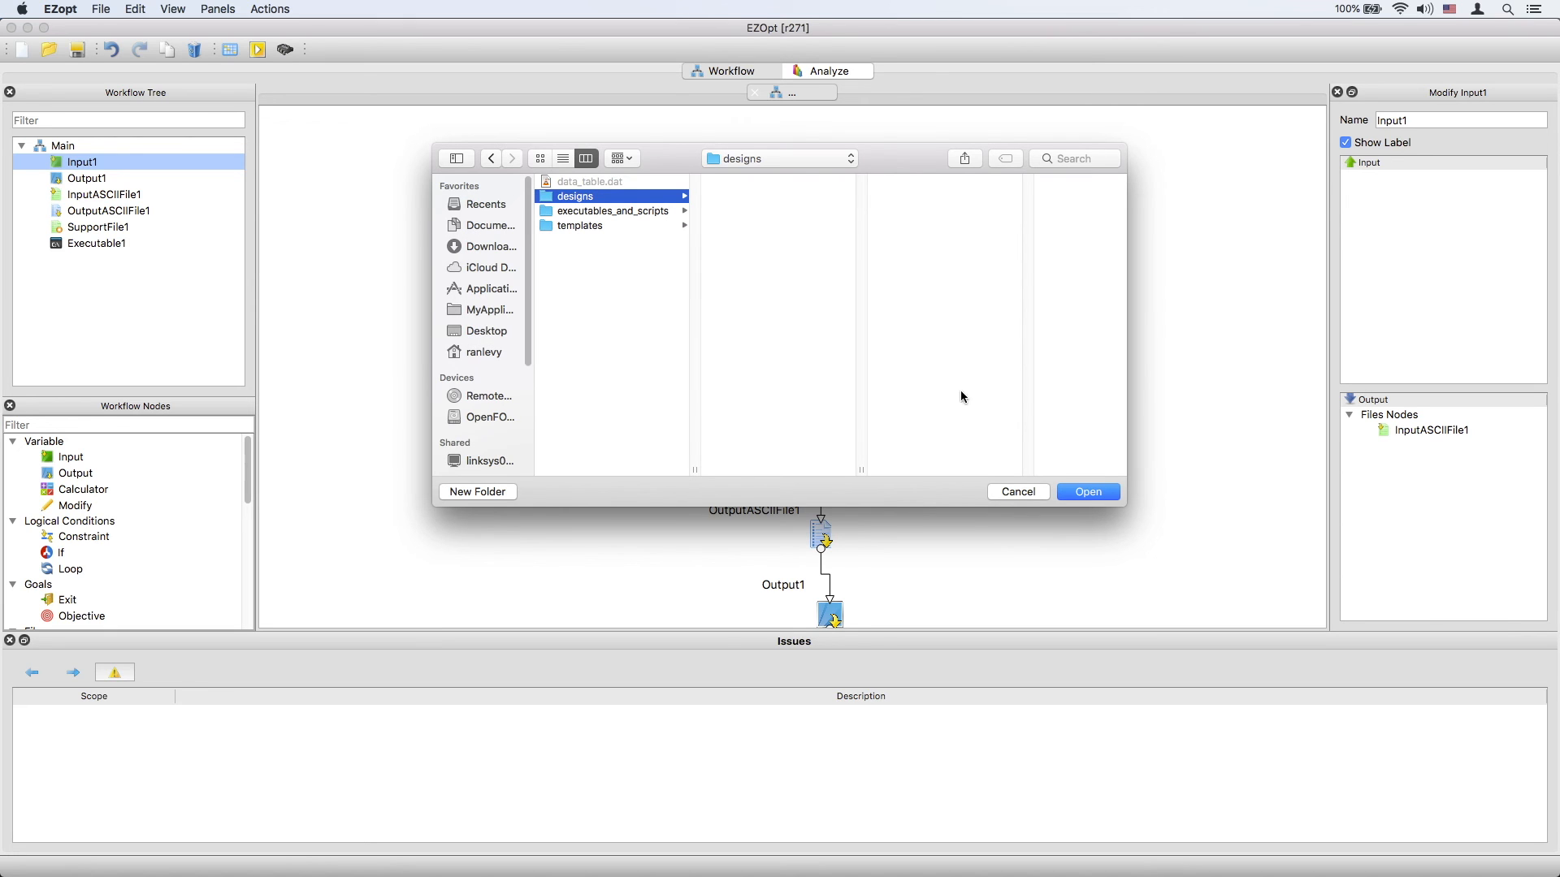
left_click(1090, 492)
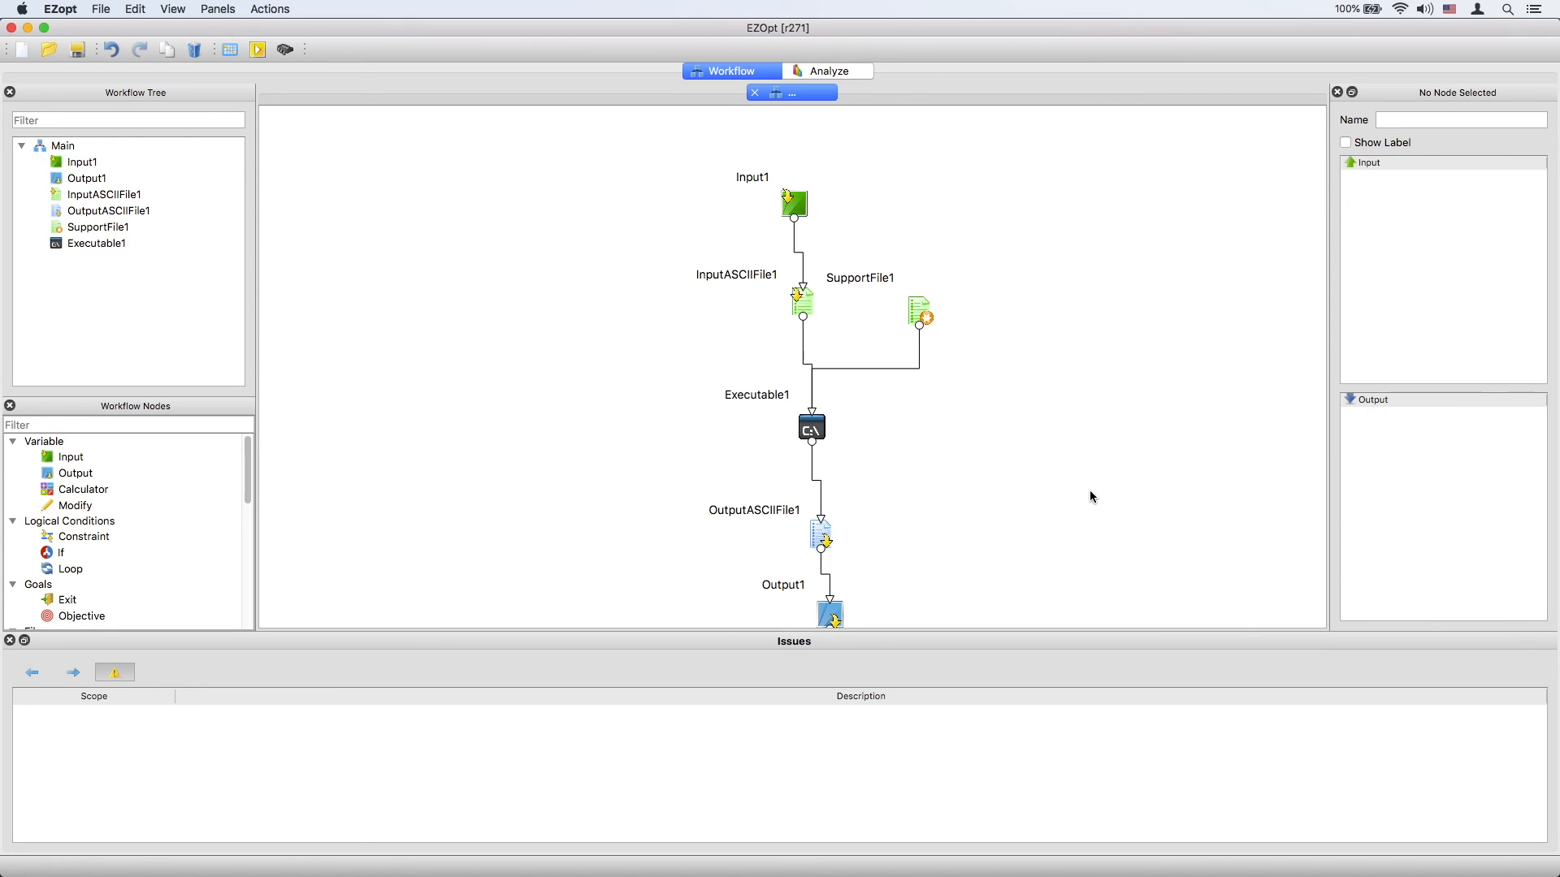
Open the Analyze results table and browse into the design3 folder within designs in Finder.
left_click(828, 73)
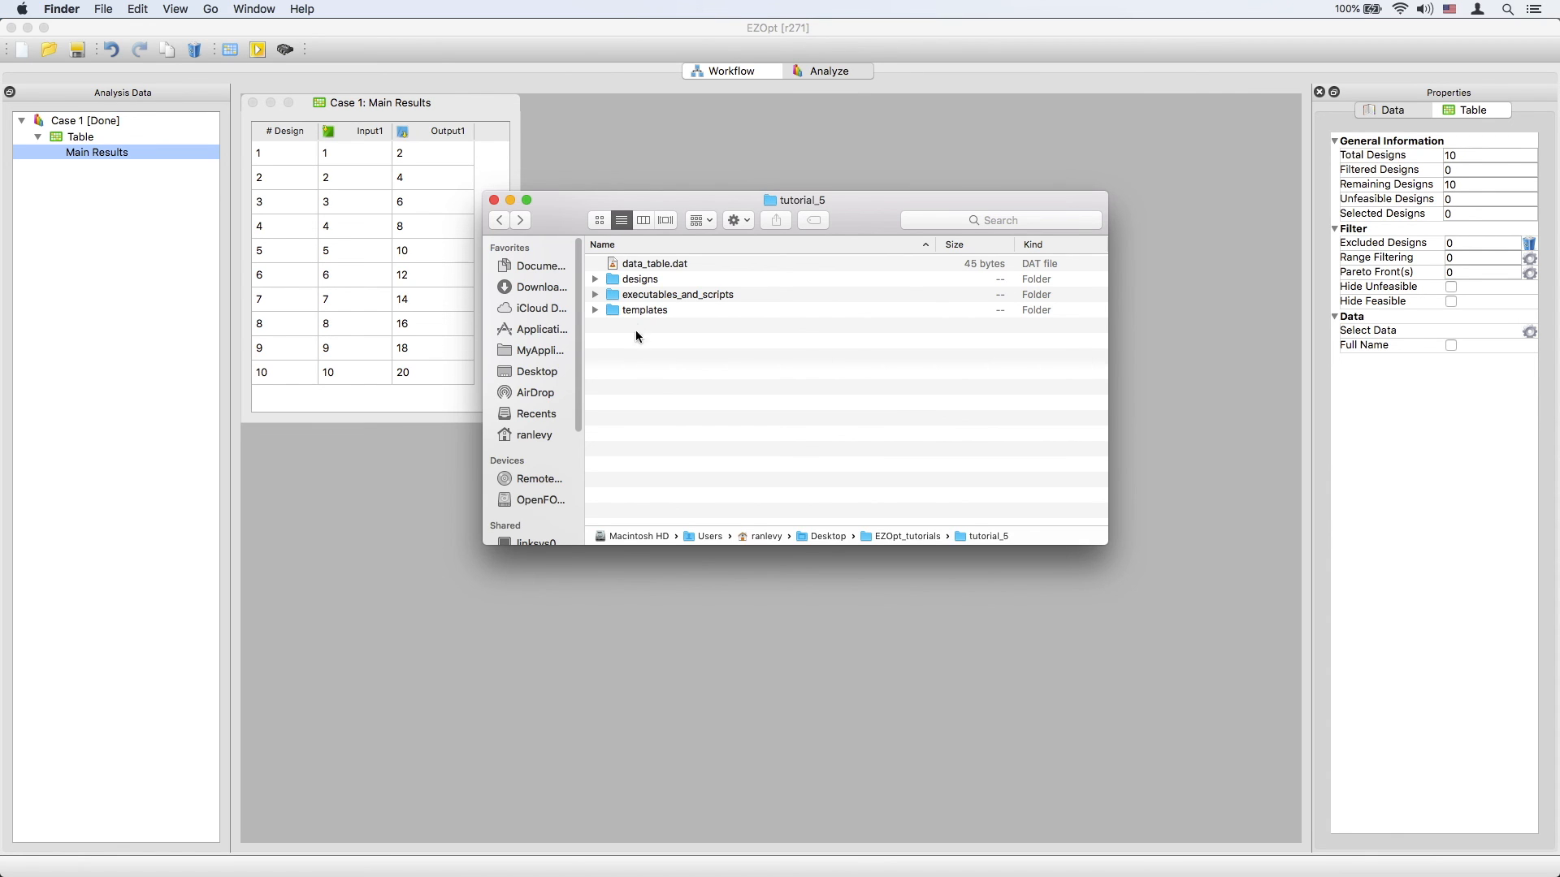
double_click(604, 281)
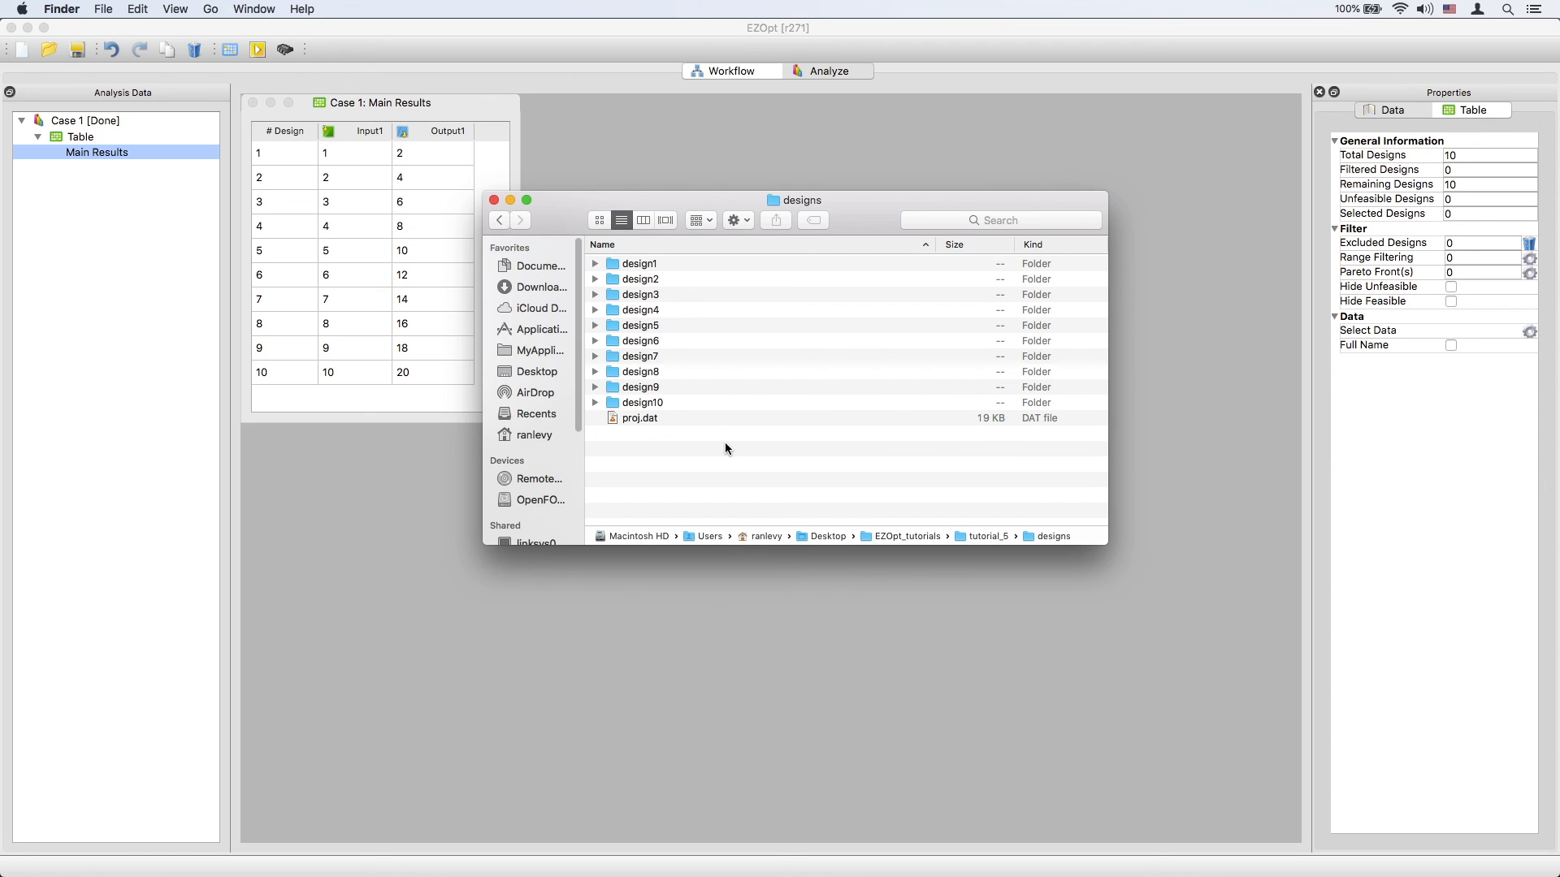
double_click(653, 294)
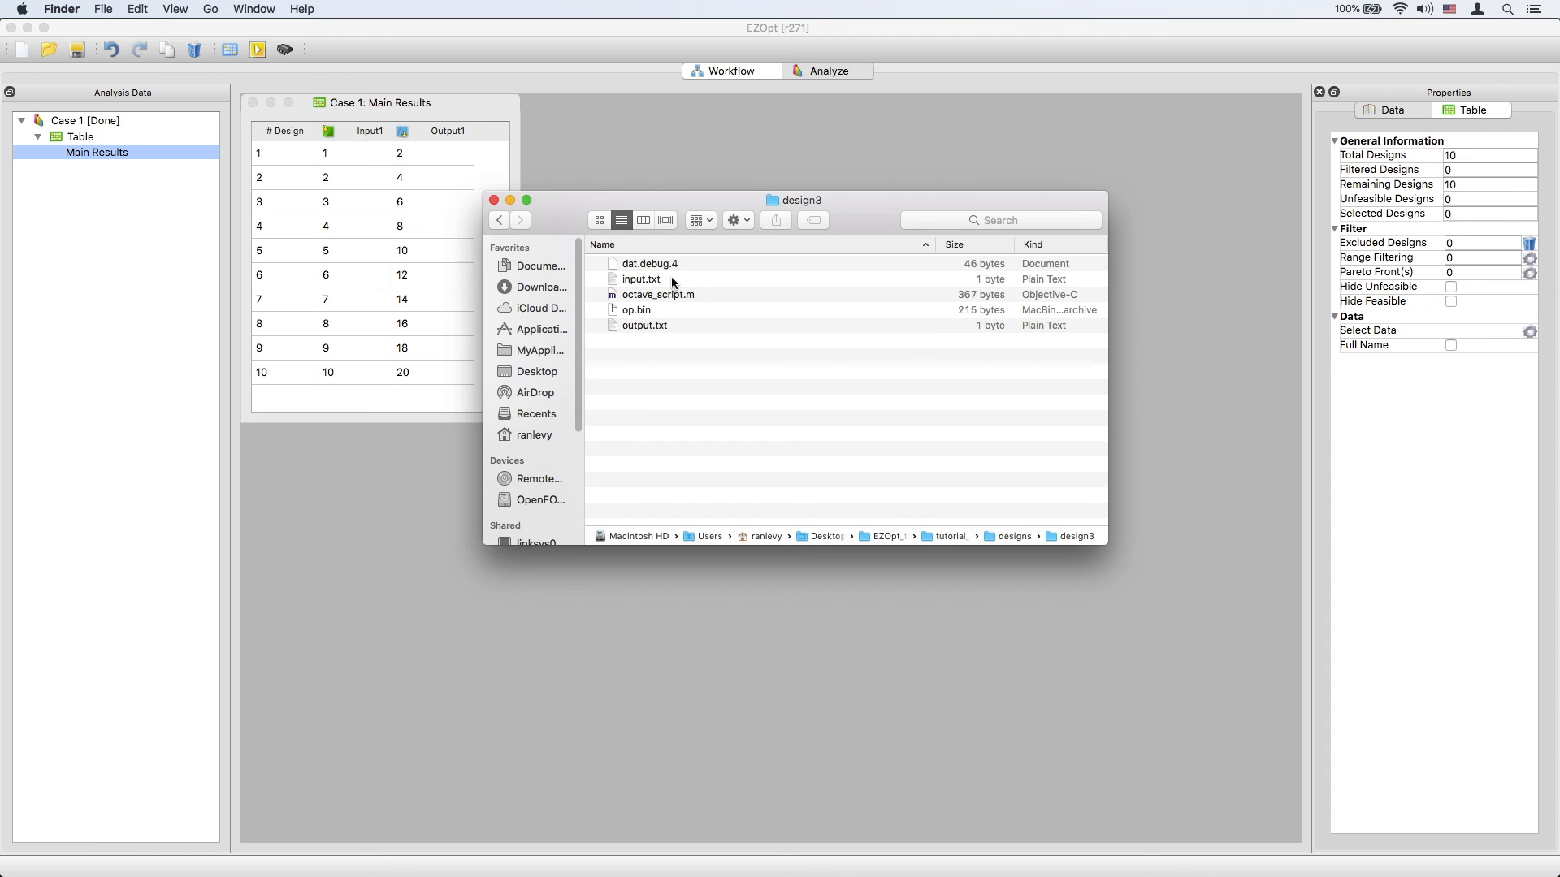
Open design3's input.txt and output.txt in TextEdit to inspect their values.
double_click(671, 278)
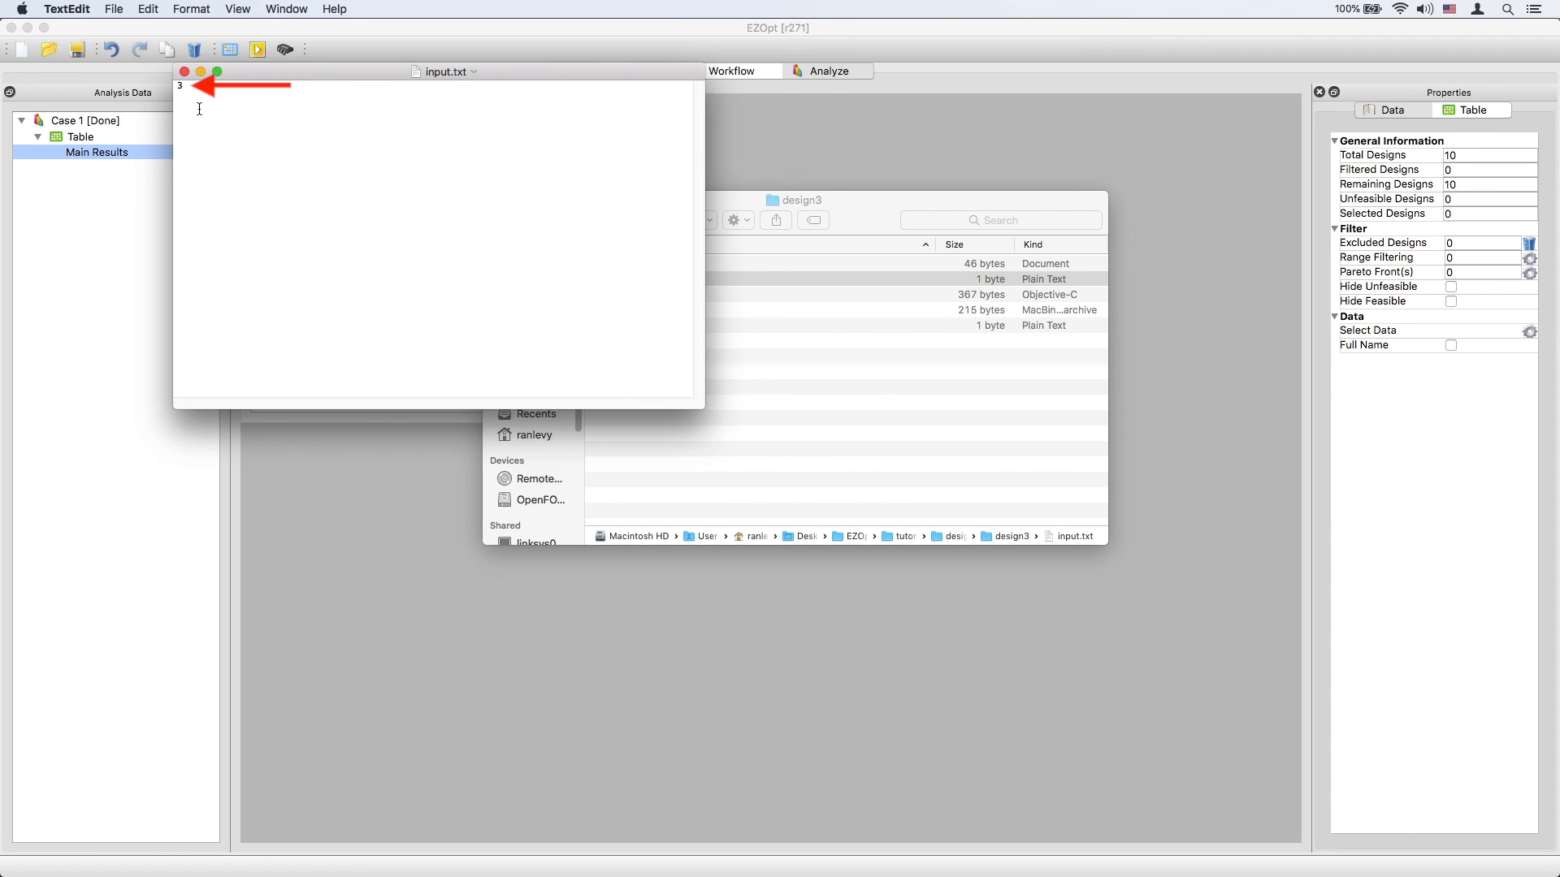
left_click(185, 72)
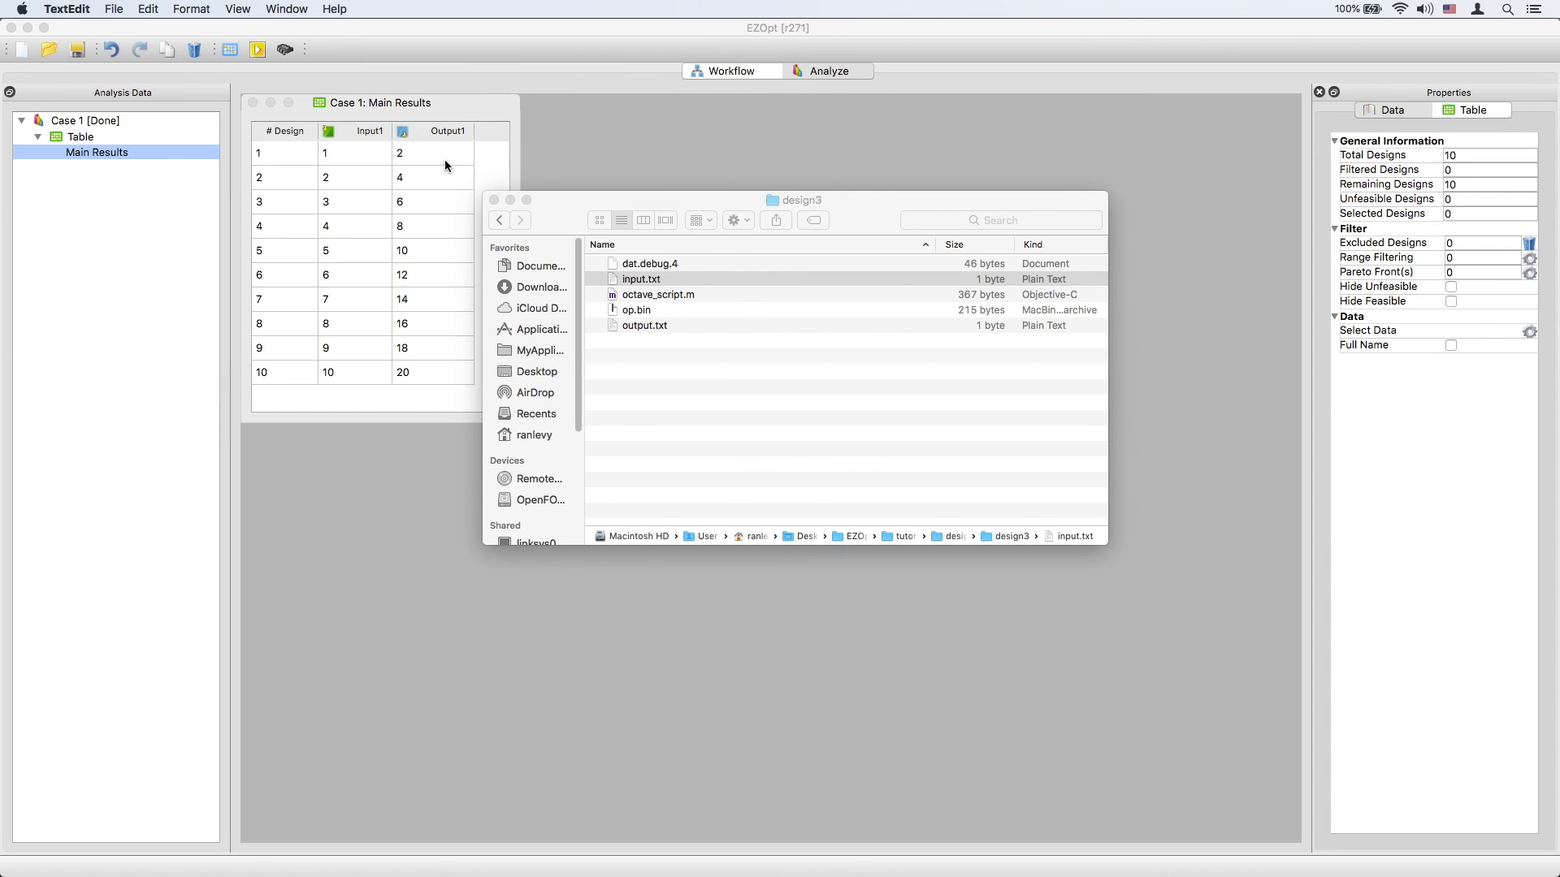
double_click(664, 325)
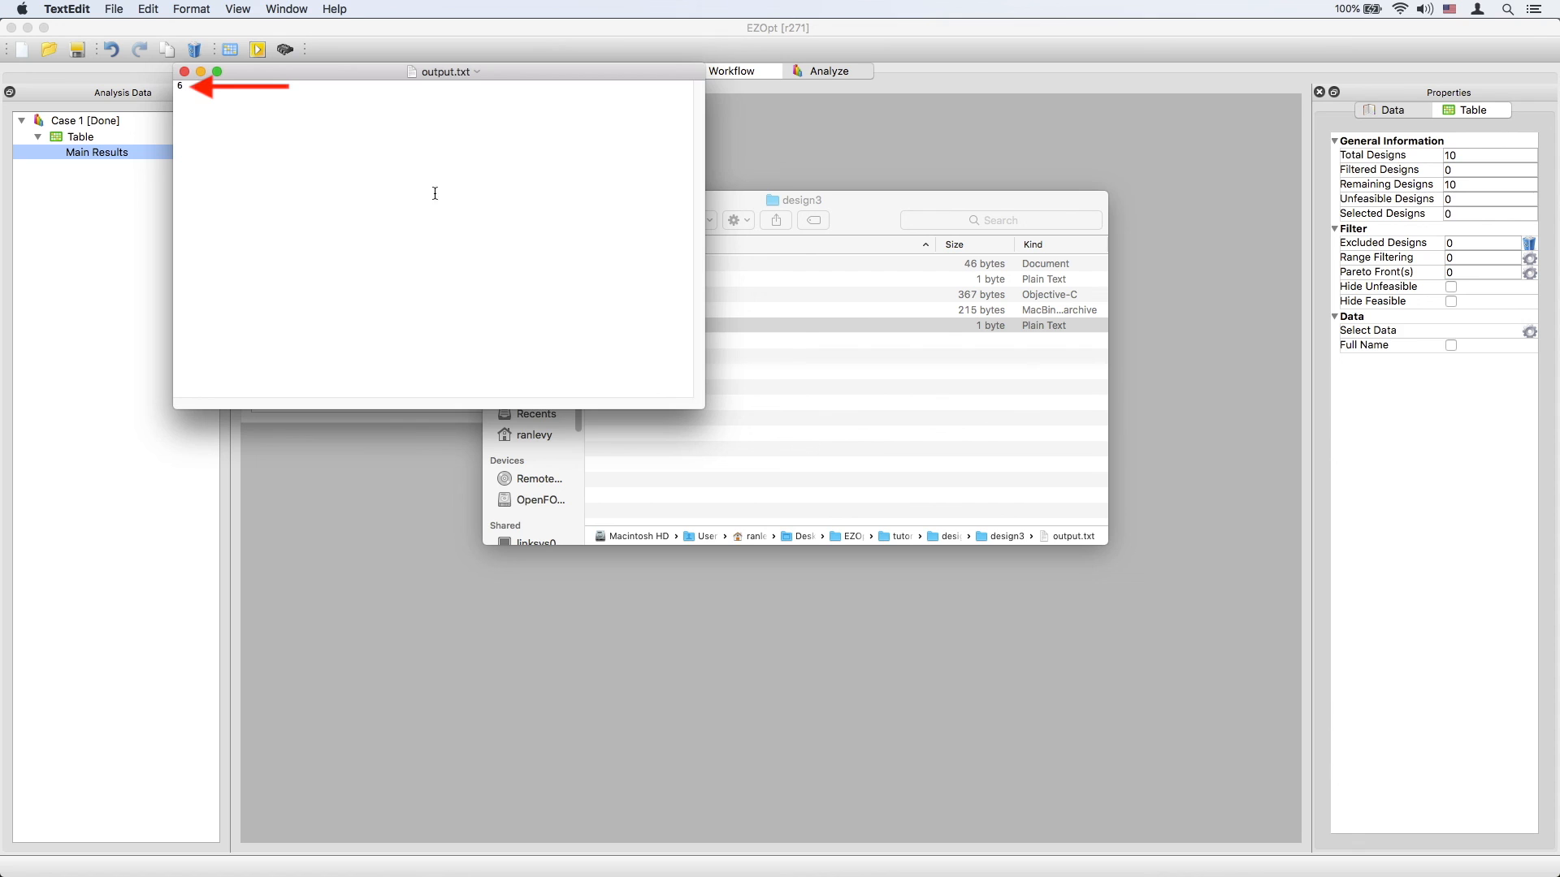